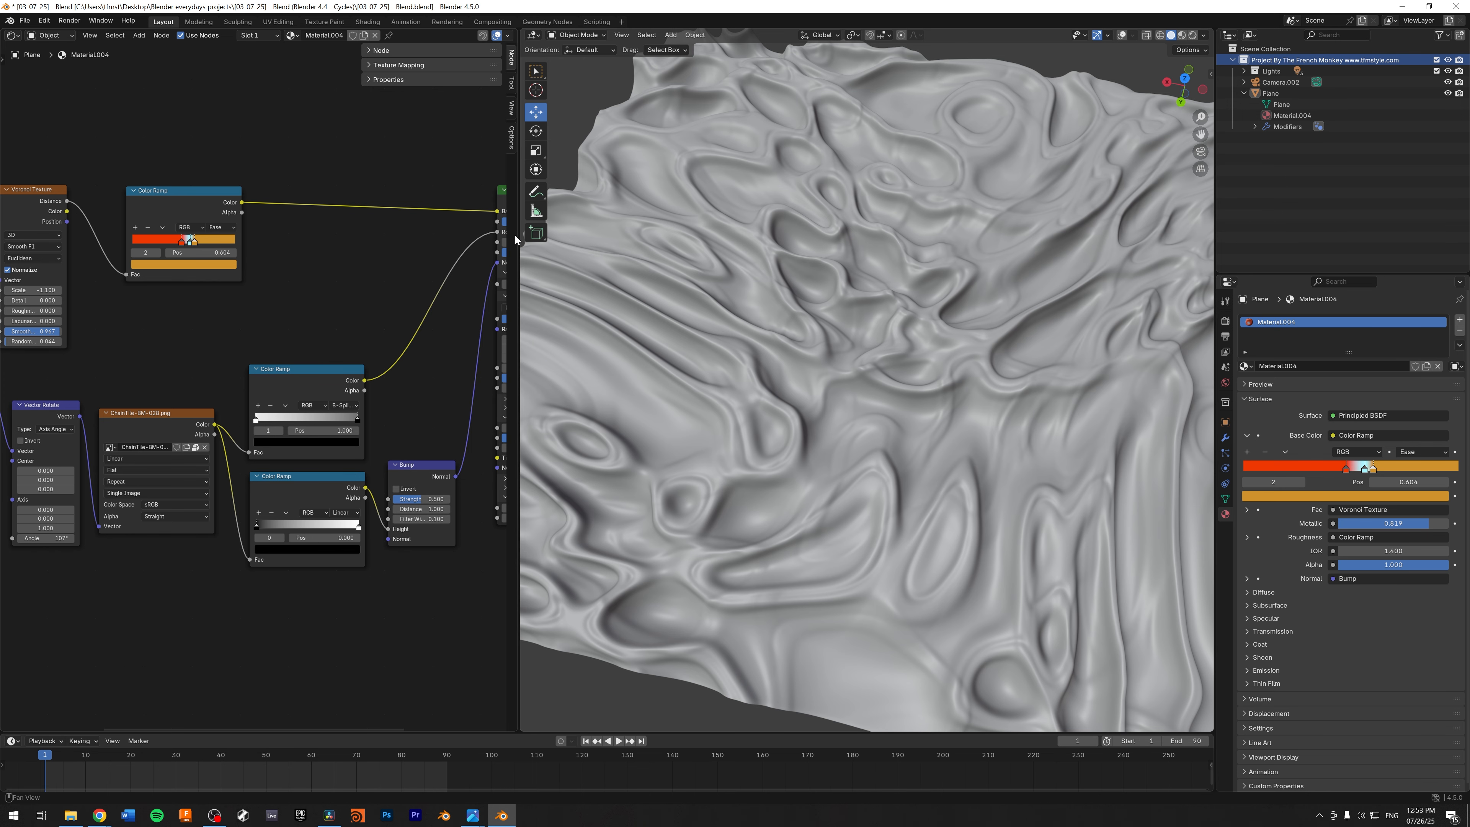
Step: Widen the node editor to show the material nodes beside the 3D view, and switch the viewport to rendered shading
{"action": "middle_click_drag", "start_coordinate": [612, 268], "coordinate": [437, 263]}
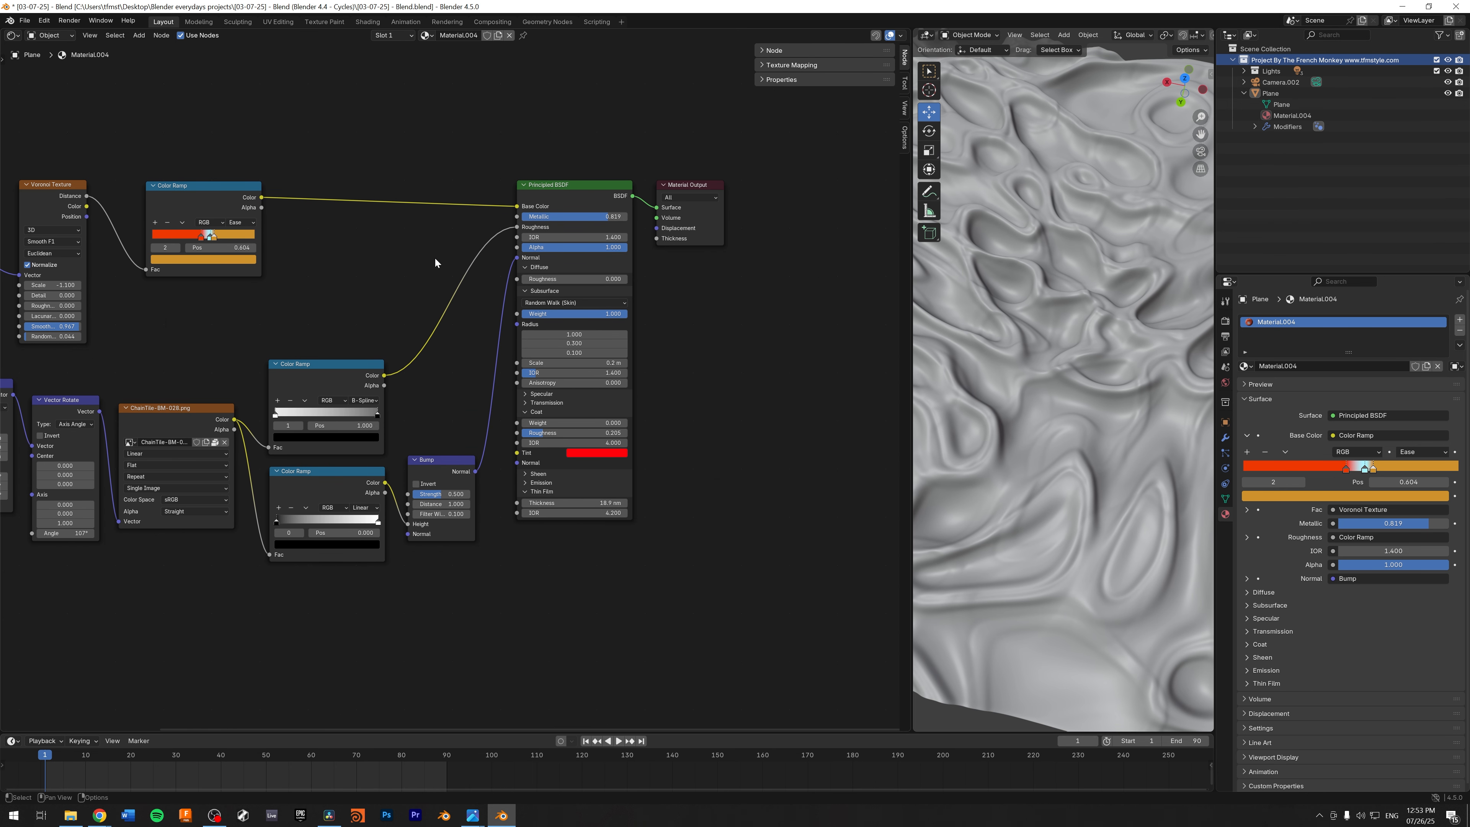
{"action": "left_click_drag", "start_coordinate": [913, 264], "coordinate": [776, 265]}
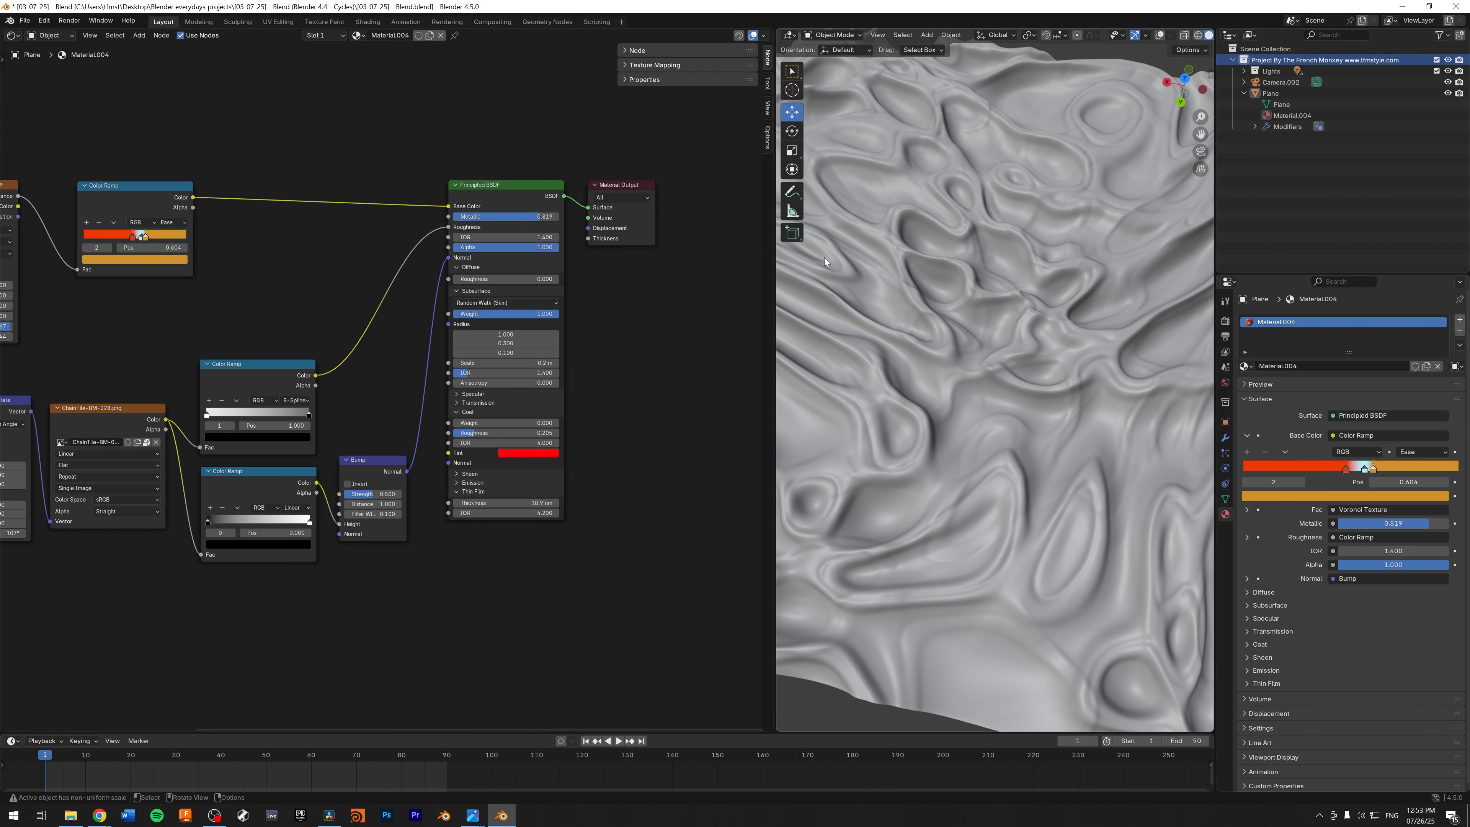
{"action": "middle_click_drag", "start_coordinate": [1156, 37], "coordinate": [1122, 38]}
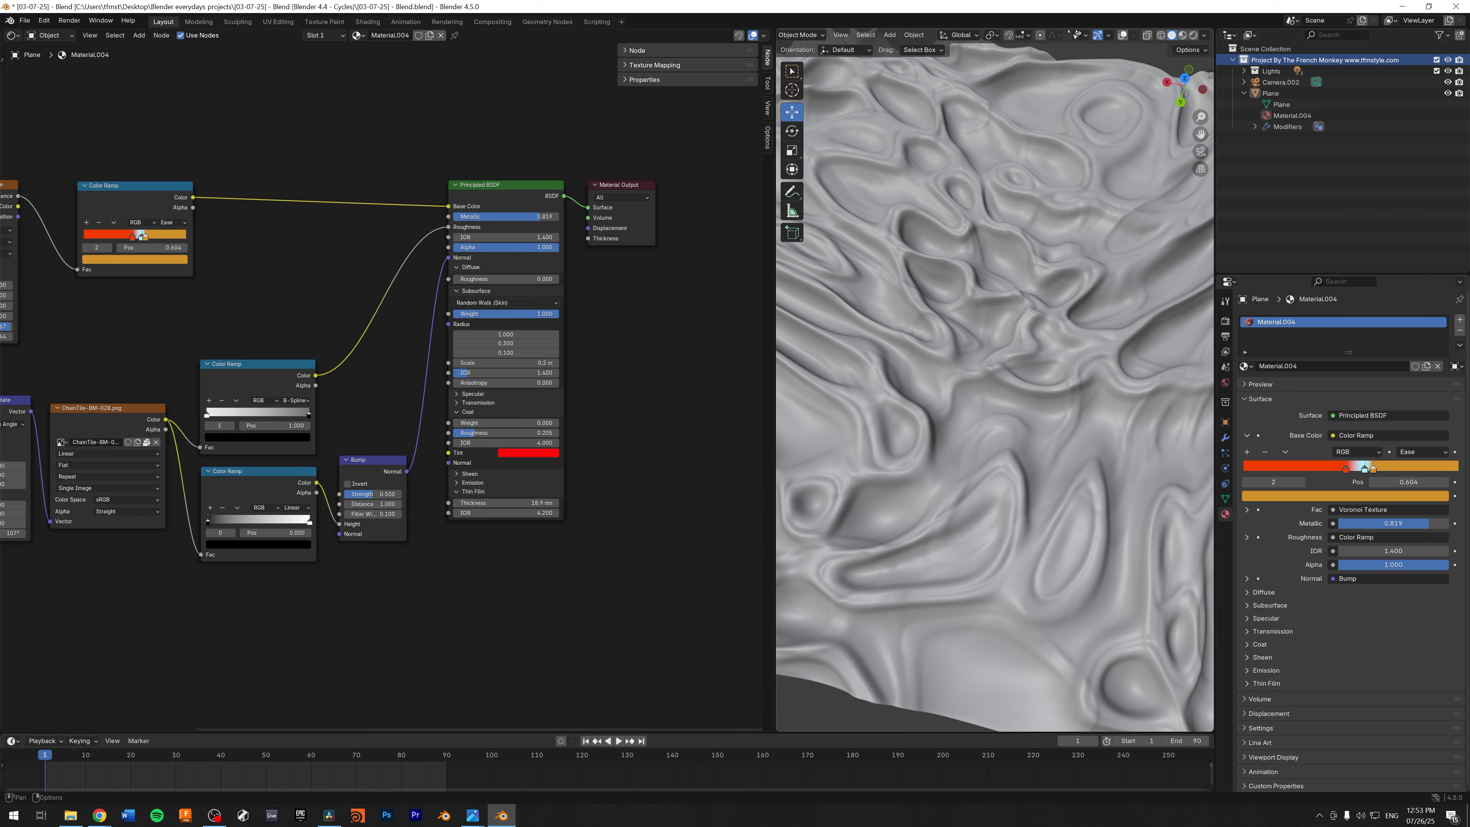
{"action": "left_click", "coordinate": [1193, 39]}
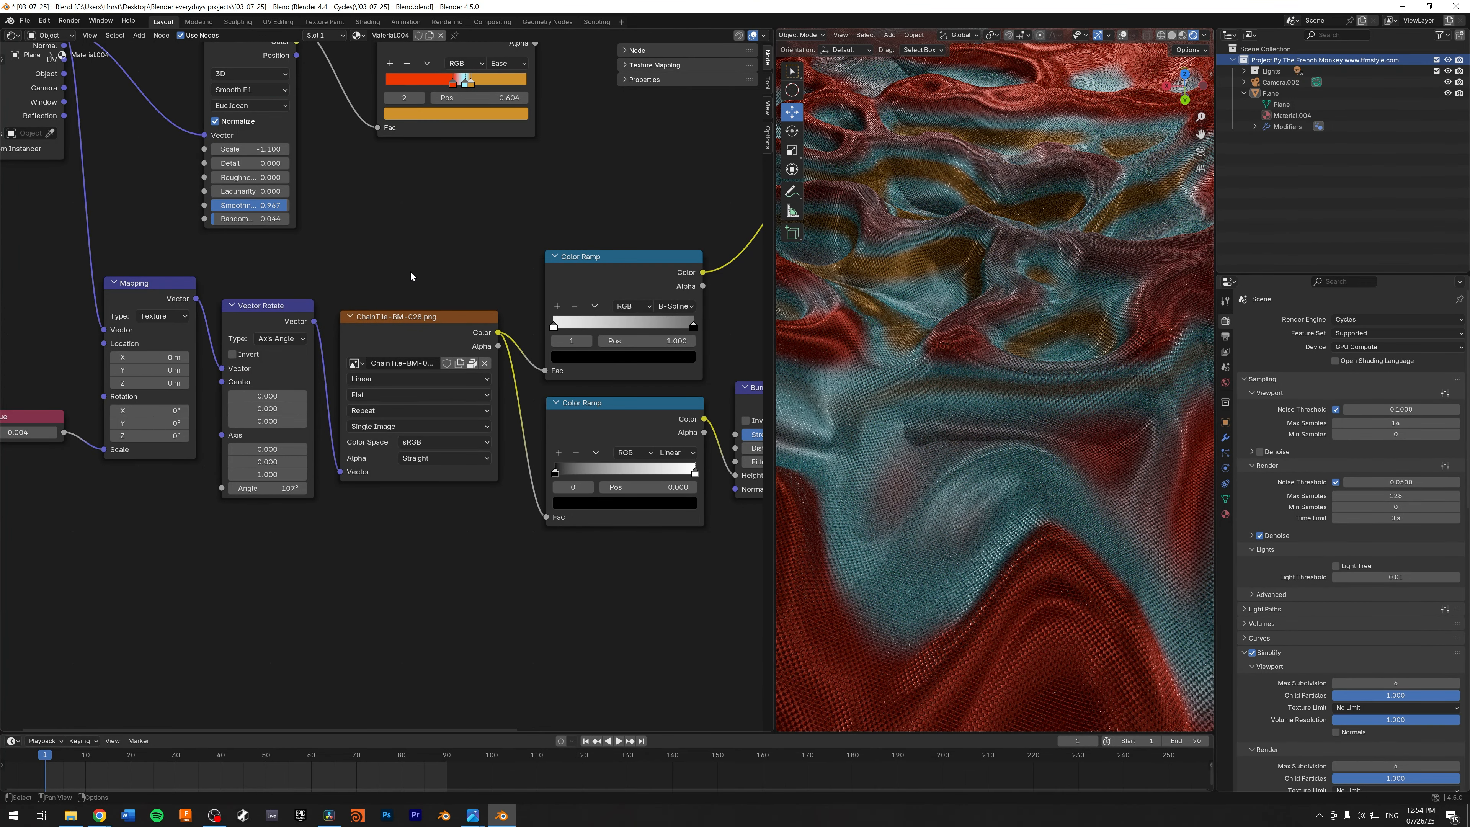
{"action": "middle_click_drag", "start_coordinate": [428, 266], "coordinate": [320, 251]}
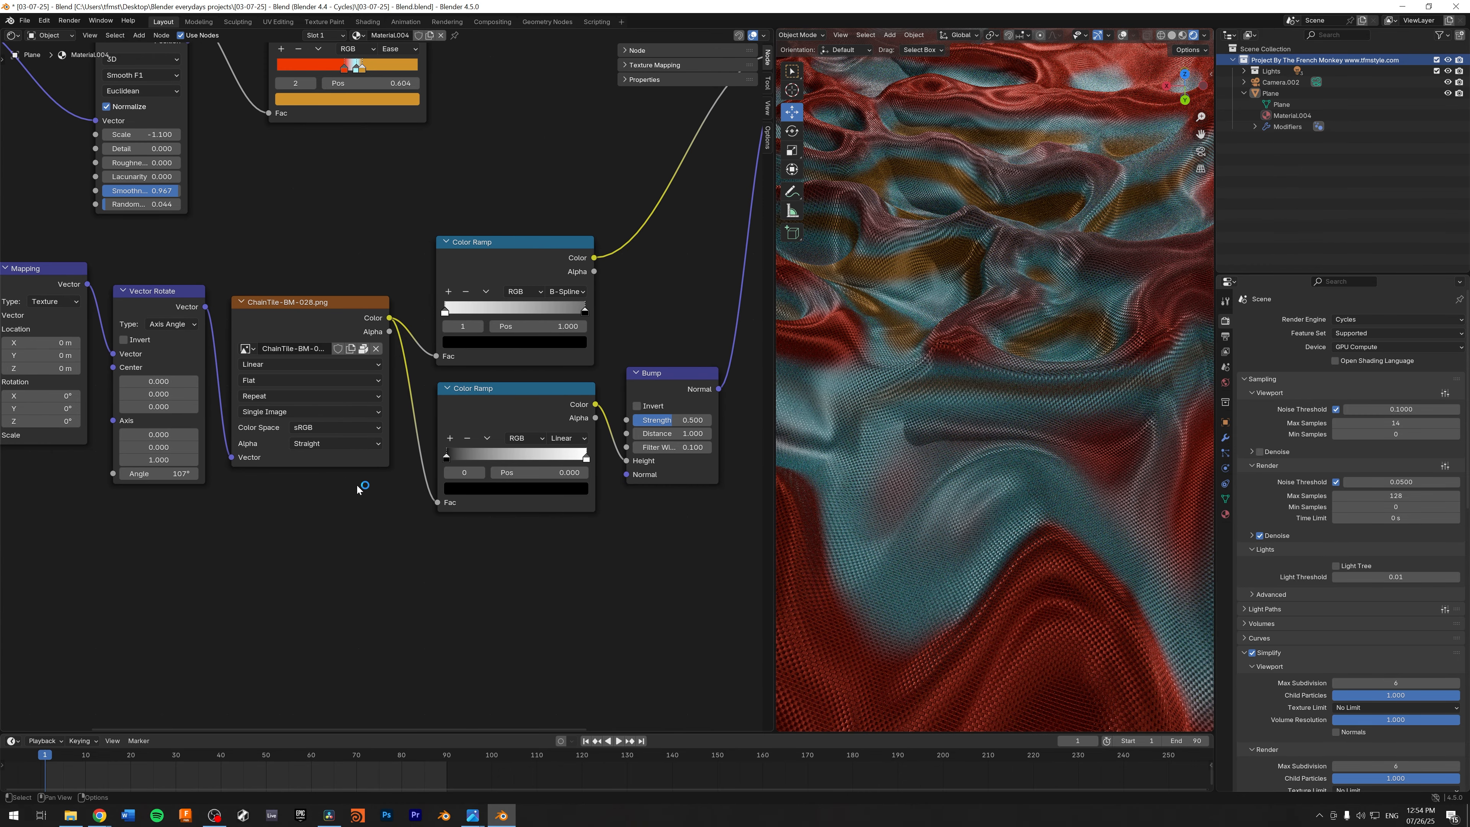
{"action": "scroll", "coordinate": [365, 523], "scroll_direction": "up", "scroll_amount": 3}
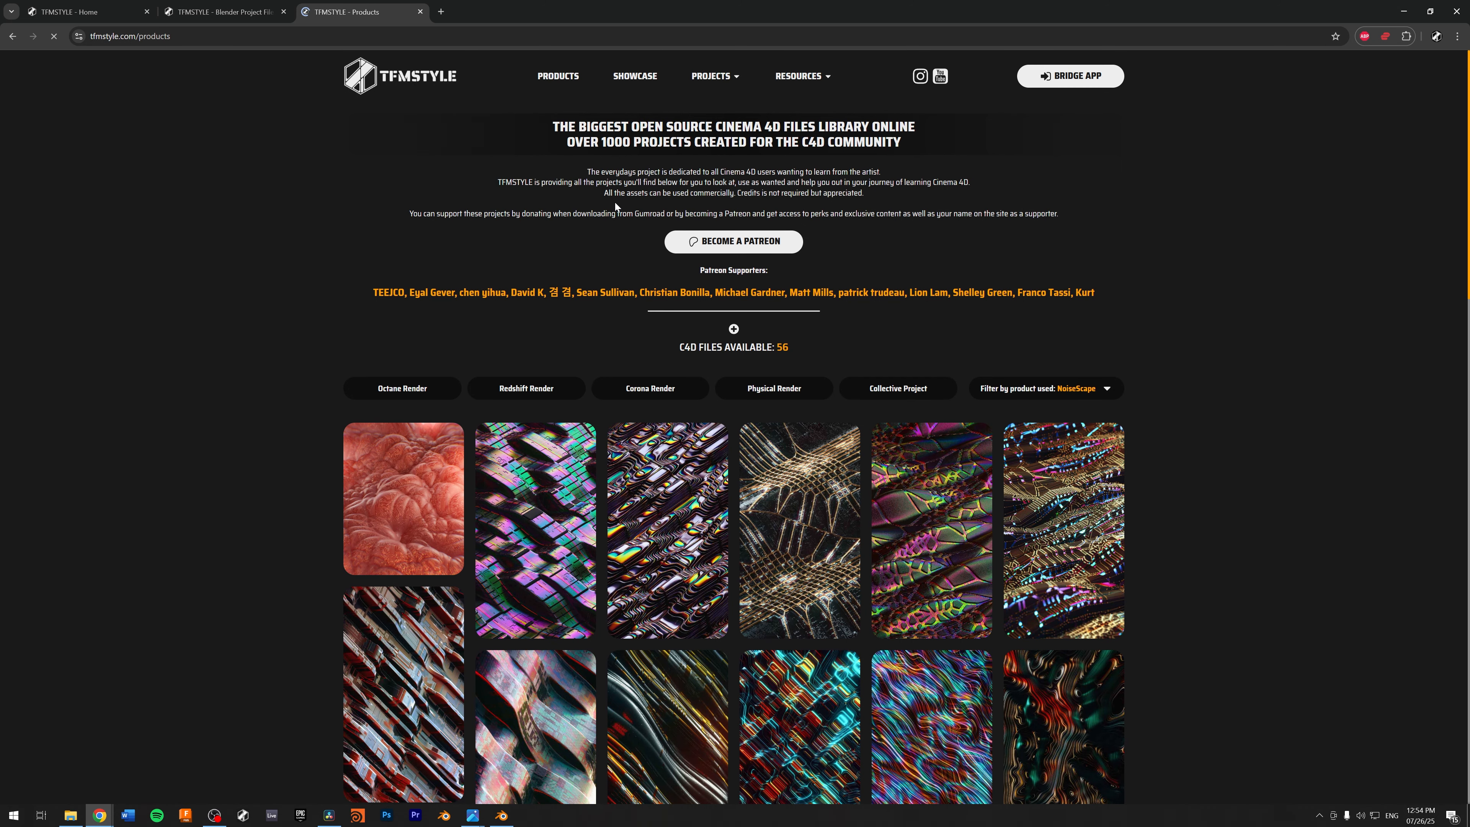
Step: Switch to the browser and view the Chain Tile Pack page from the Greyscale Tile Packs category on the TFMSTYLE products page
{"action": "scroll", "coordinate": [641, 335], "scroll_direction": "down", "scroll_amount": 8}
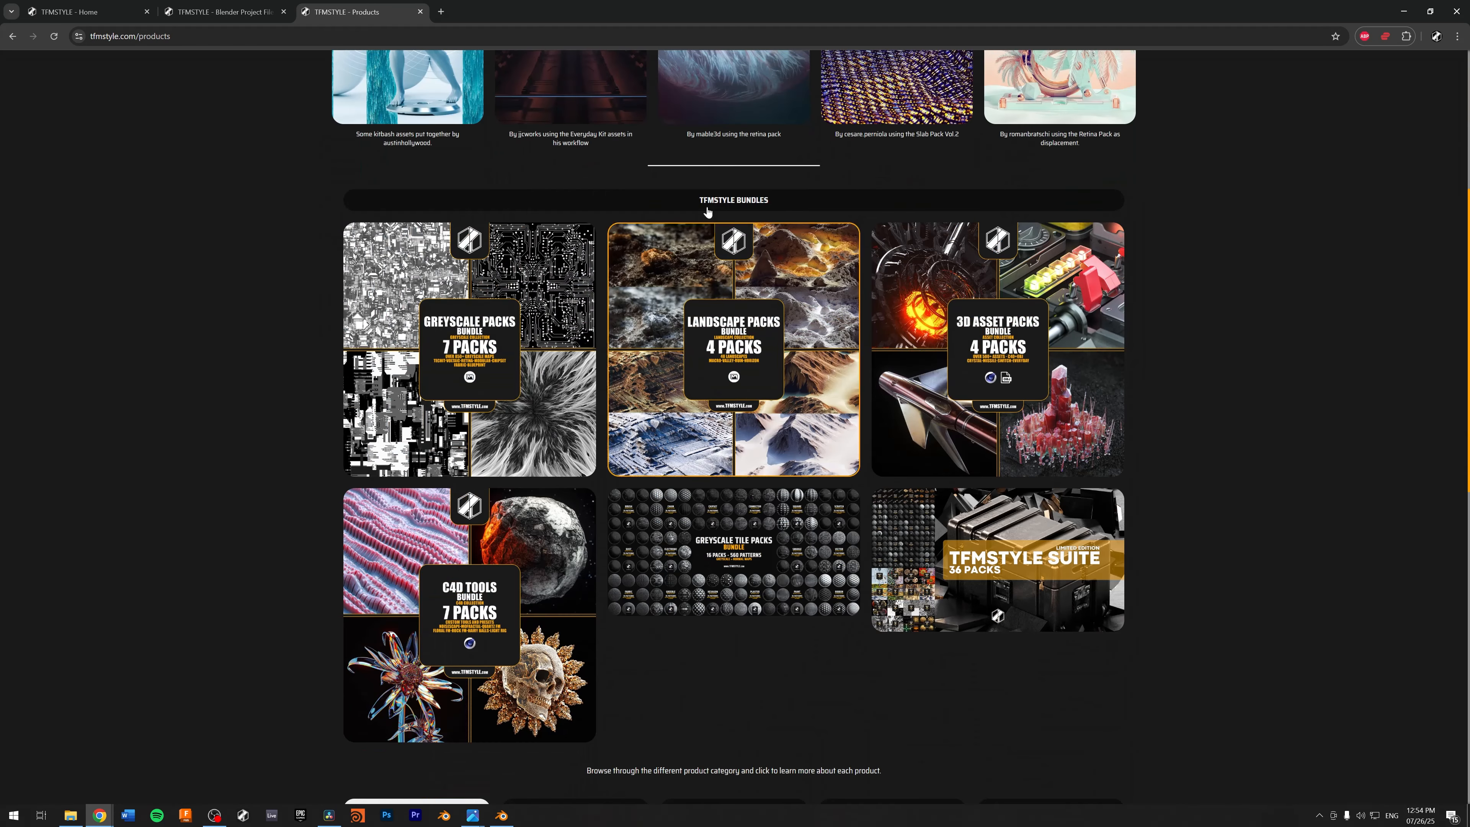
{"action": "scroll", "coordinate": [640, 370], "scroll_direction": "down", "scroll_amount": 2}
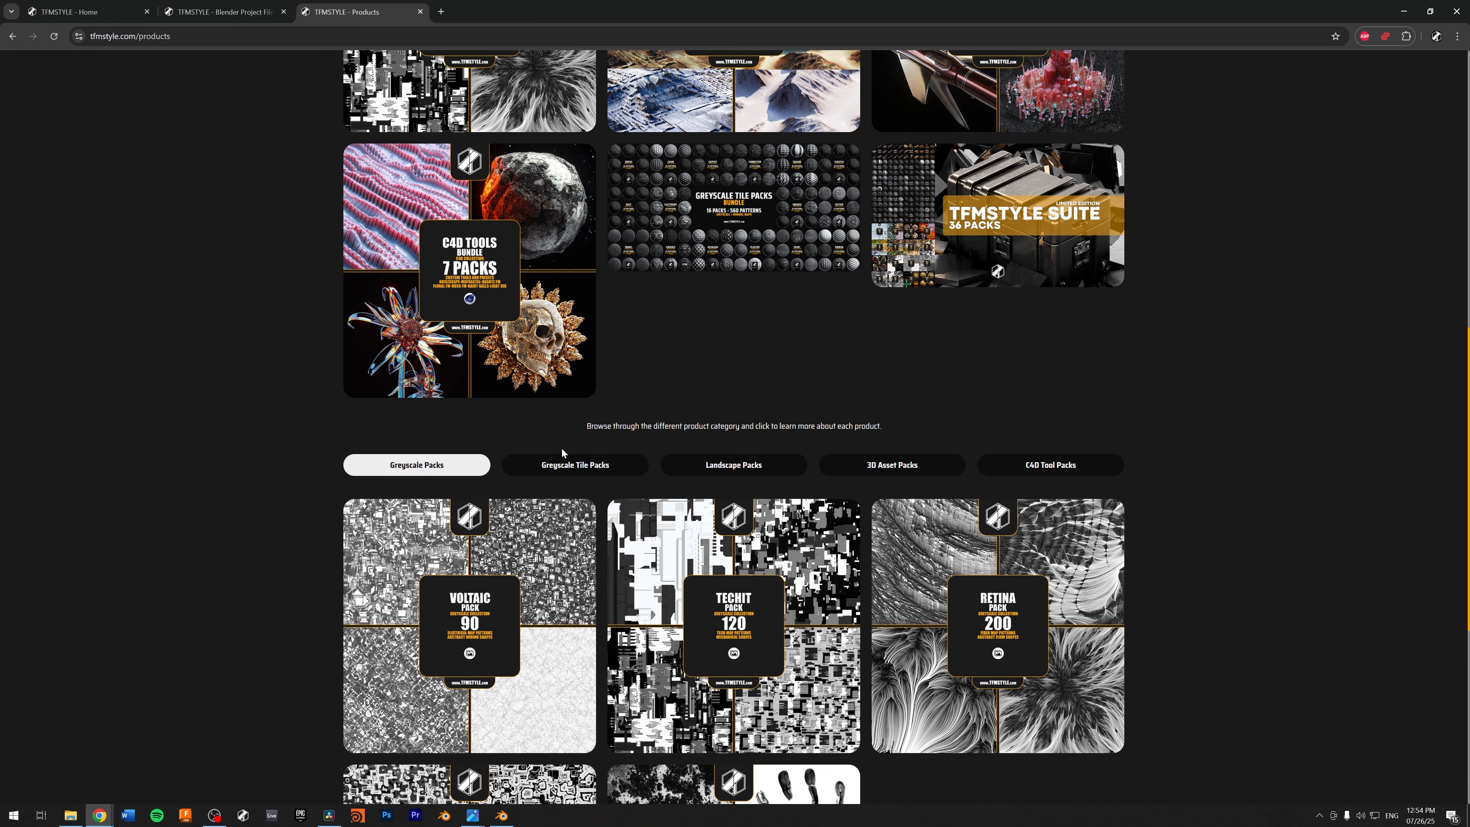
{"action": "left_click", "coordinate": [564, 463]}
{"action": "scroll", "coordinate": [841, 325], "scroll_direction": "down", "scroll_amount": 4}
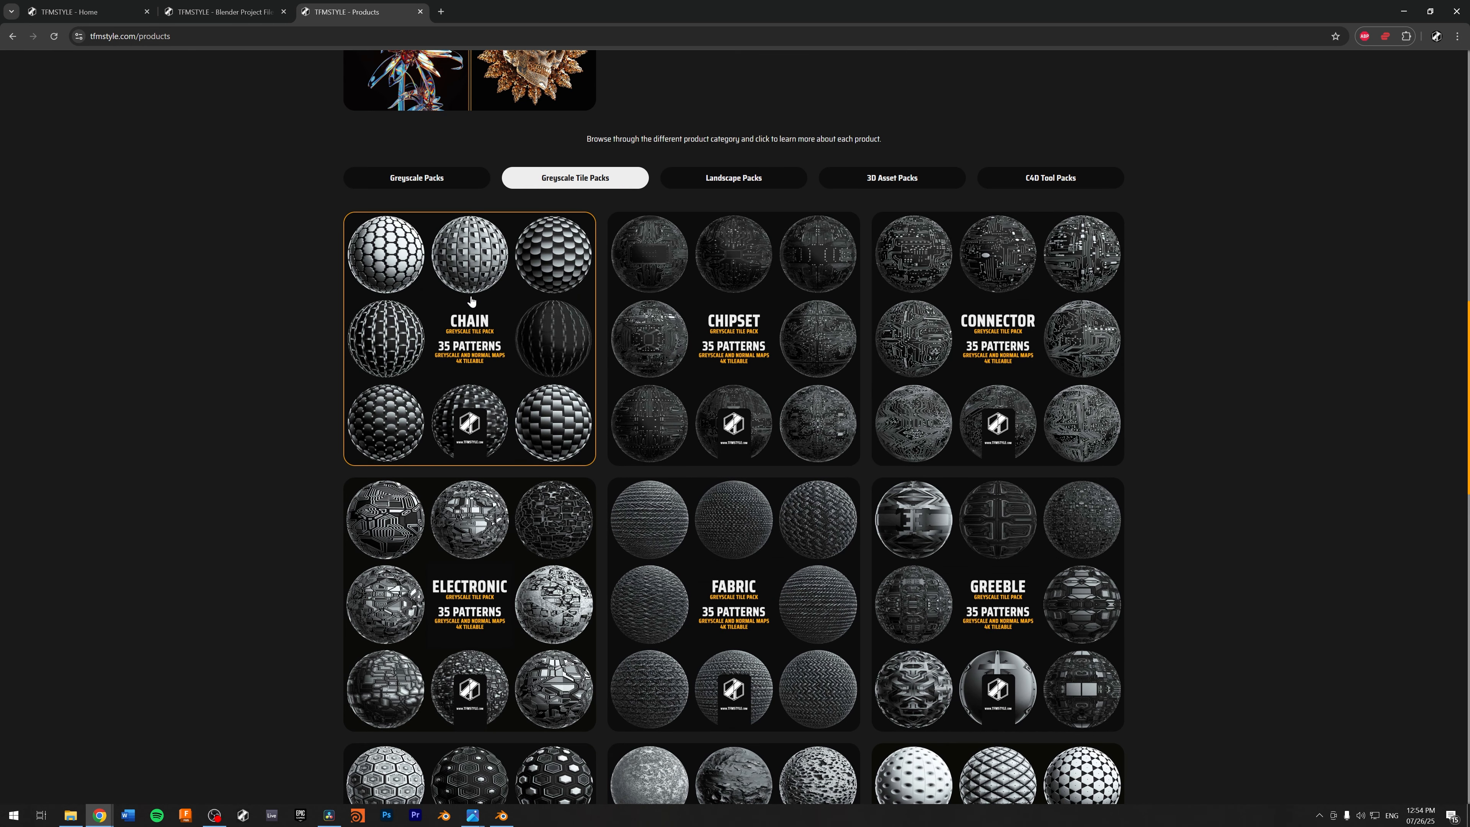
{"action": "left_click", "coordinate": [529, 316]}
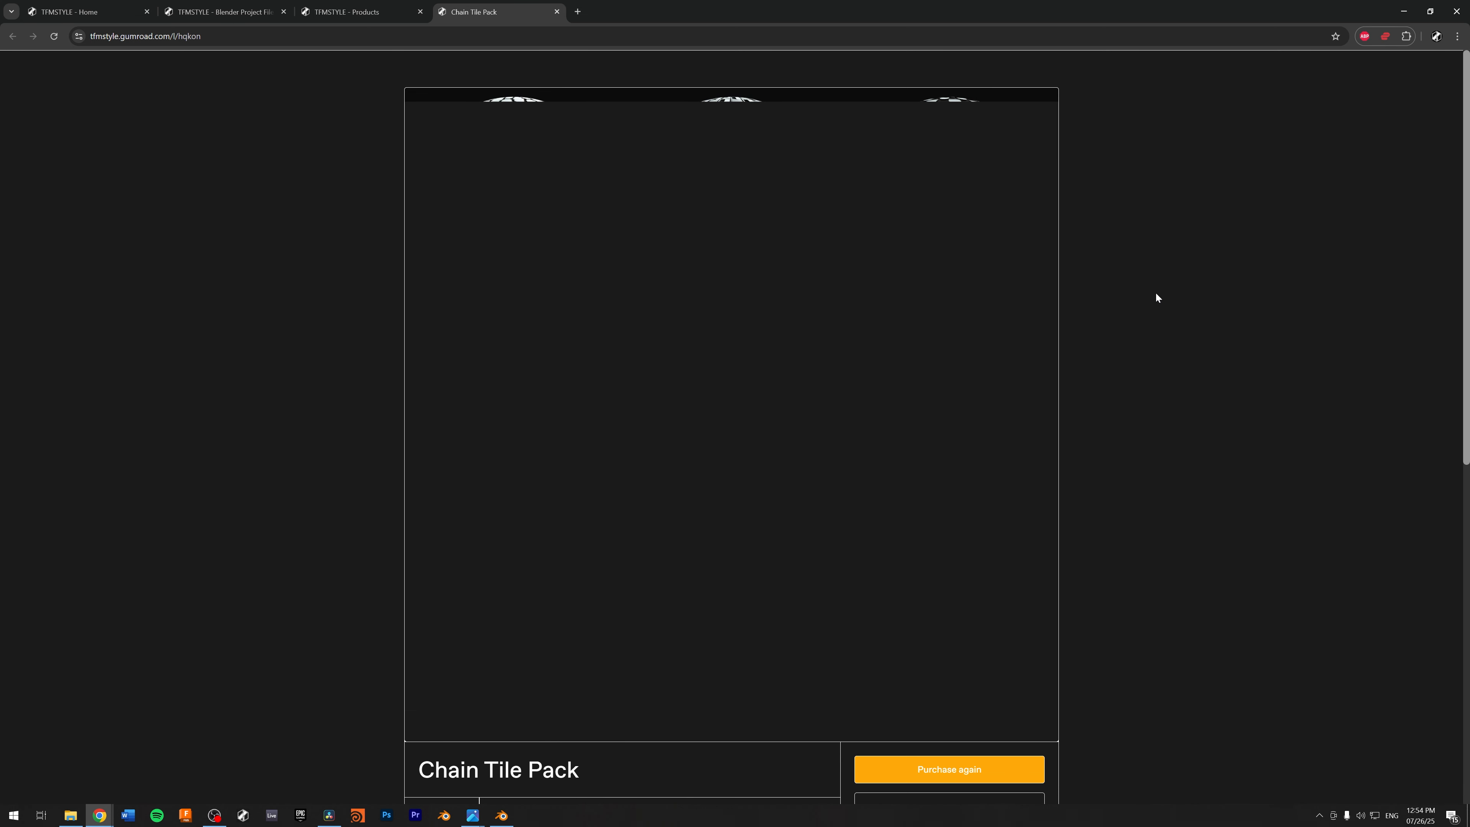
{"action": "scroll", "coordinate": [1135, 289], "scroll_direction": "down", "scroll_amount": 5}
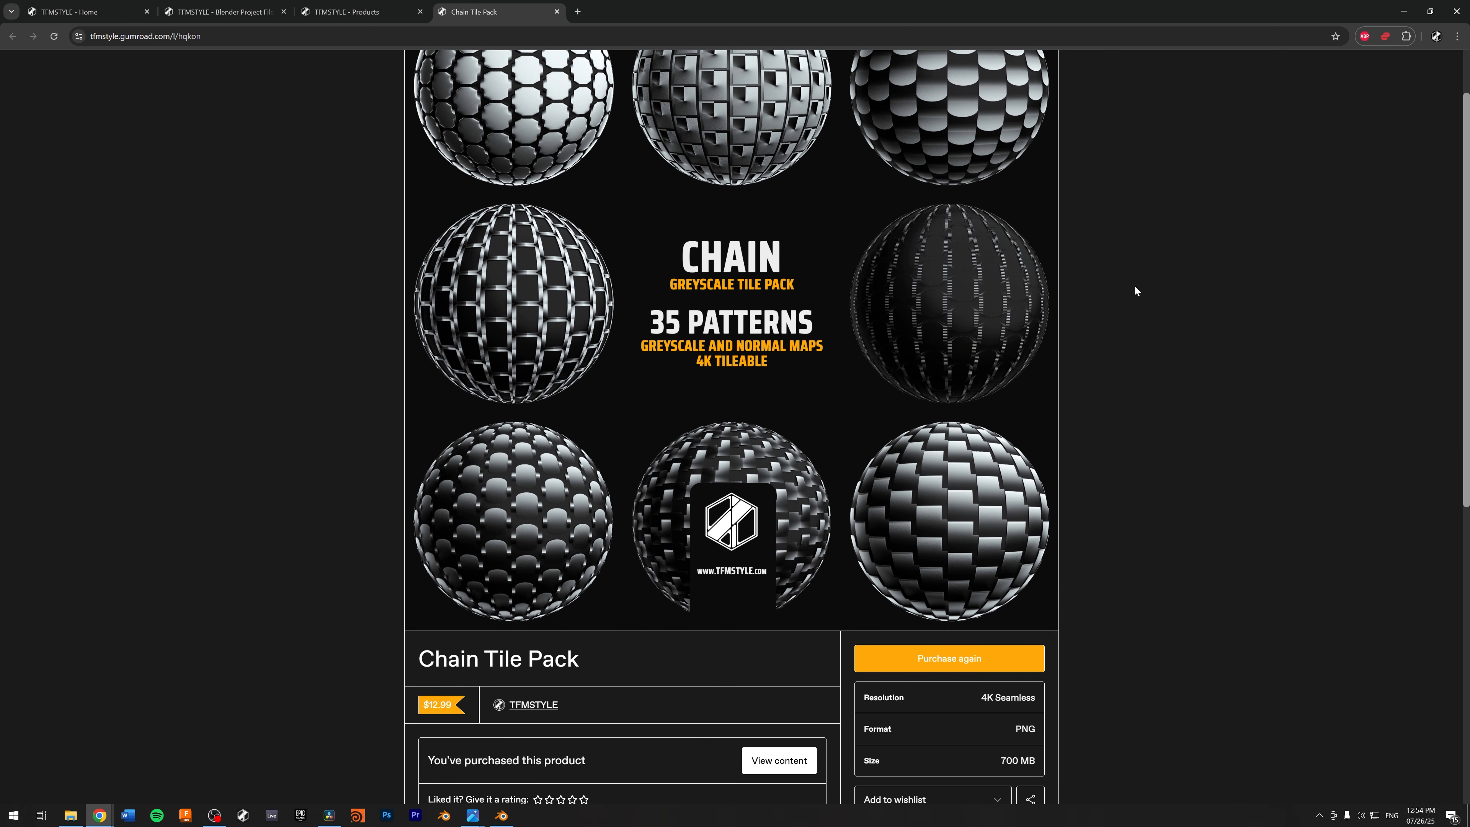
{"action": "scroll", "coordinate": [1135, 289], "scroll_direction": "up", "scroll_amount": 5}
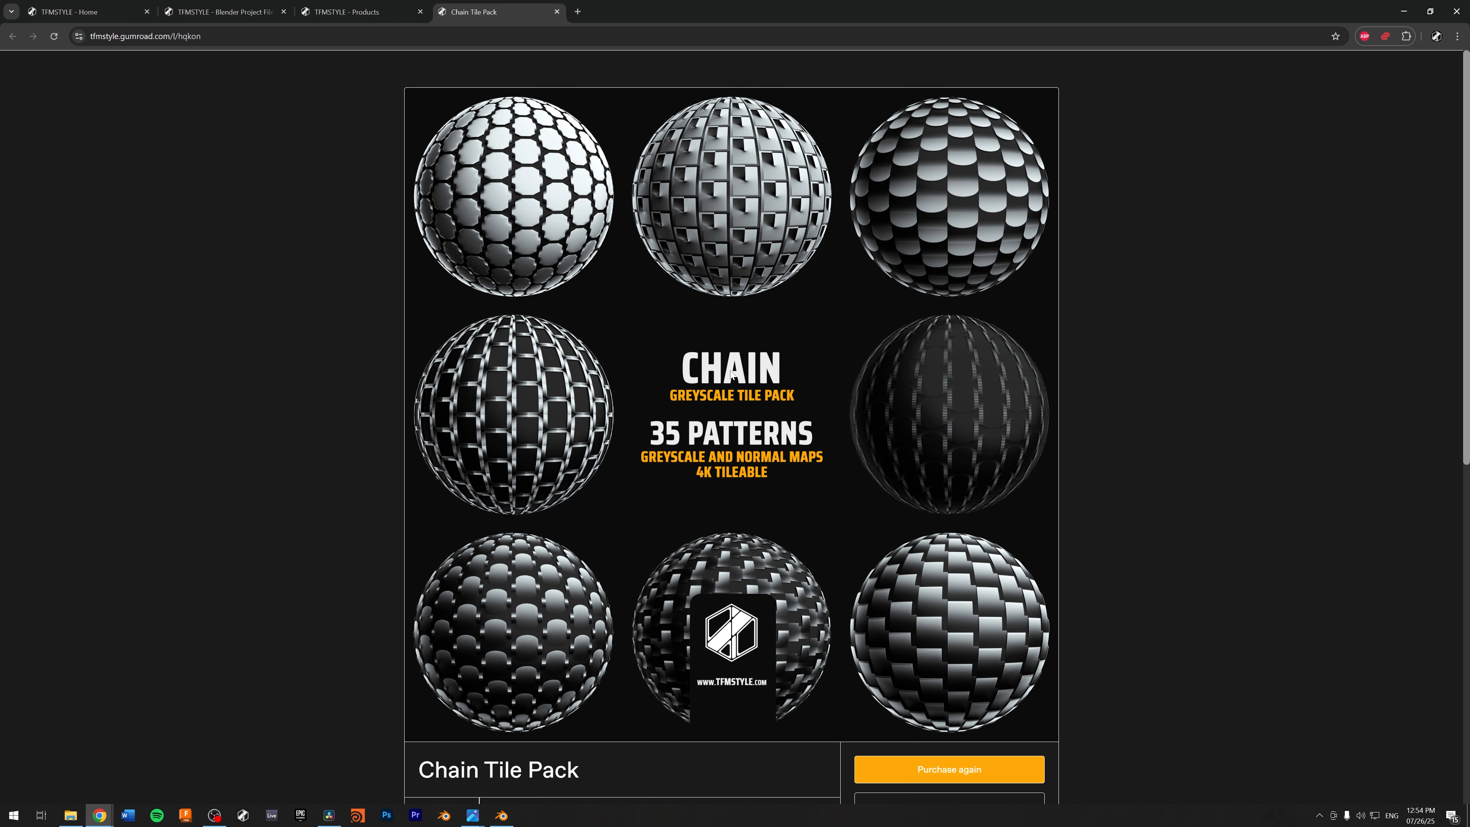
Step: Switch to the TFMSTYLE Bridge app and display the Chain pack of the Greyscale Tile Packs library in a maximized window
{"action": "left_click", "coordinate": [243, 816]}
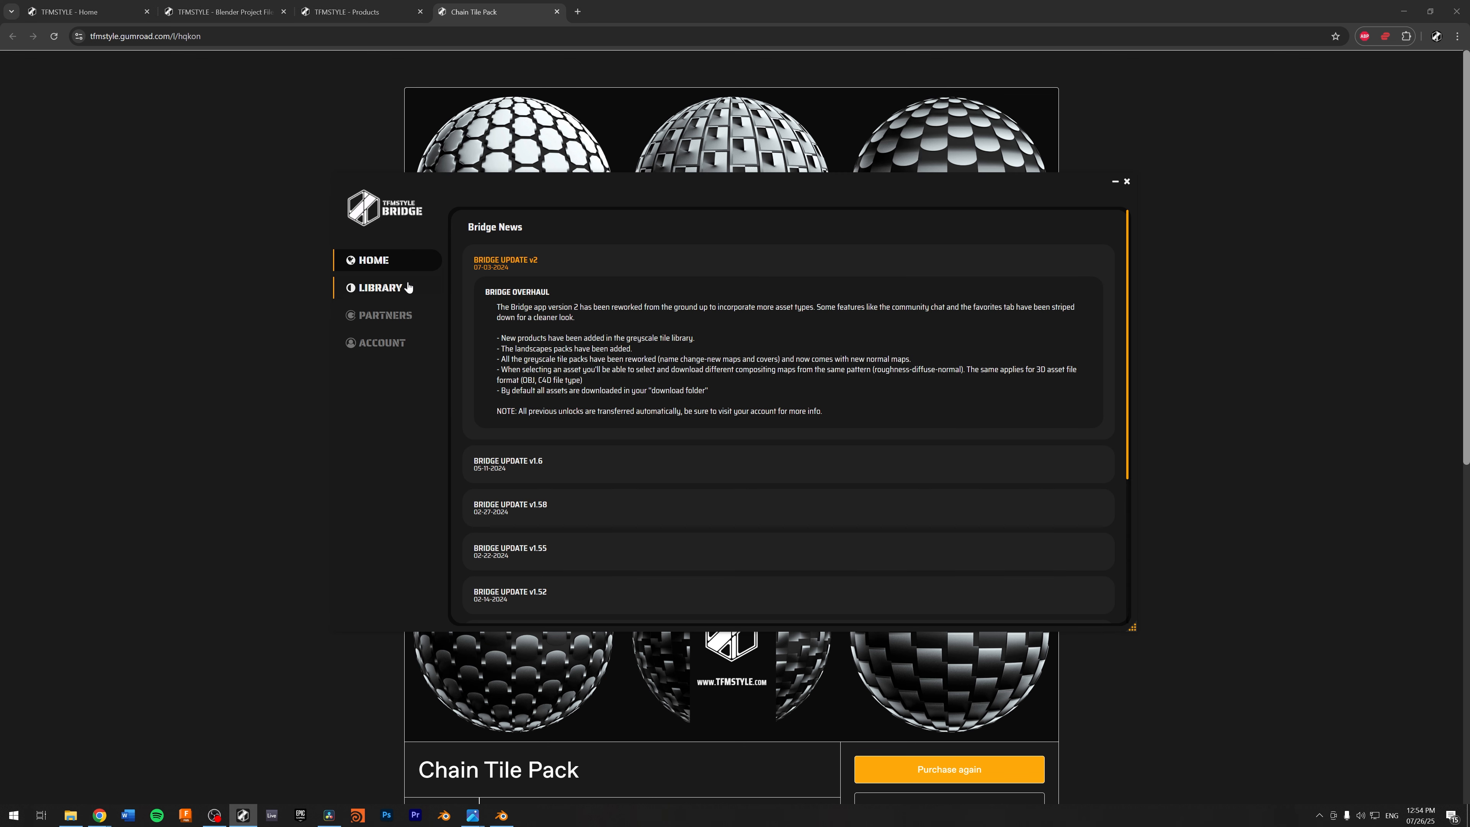
{"action": "left_click", "coordinate": [387, 288]}
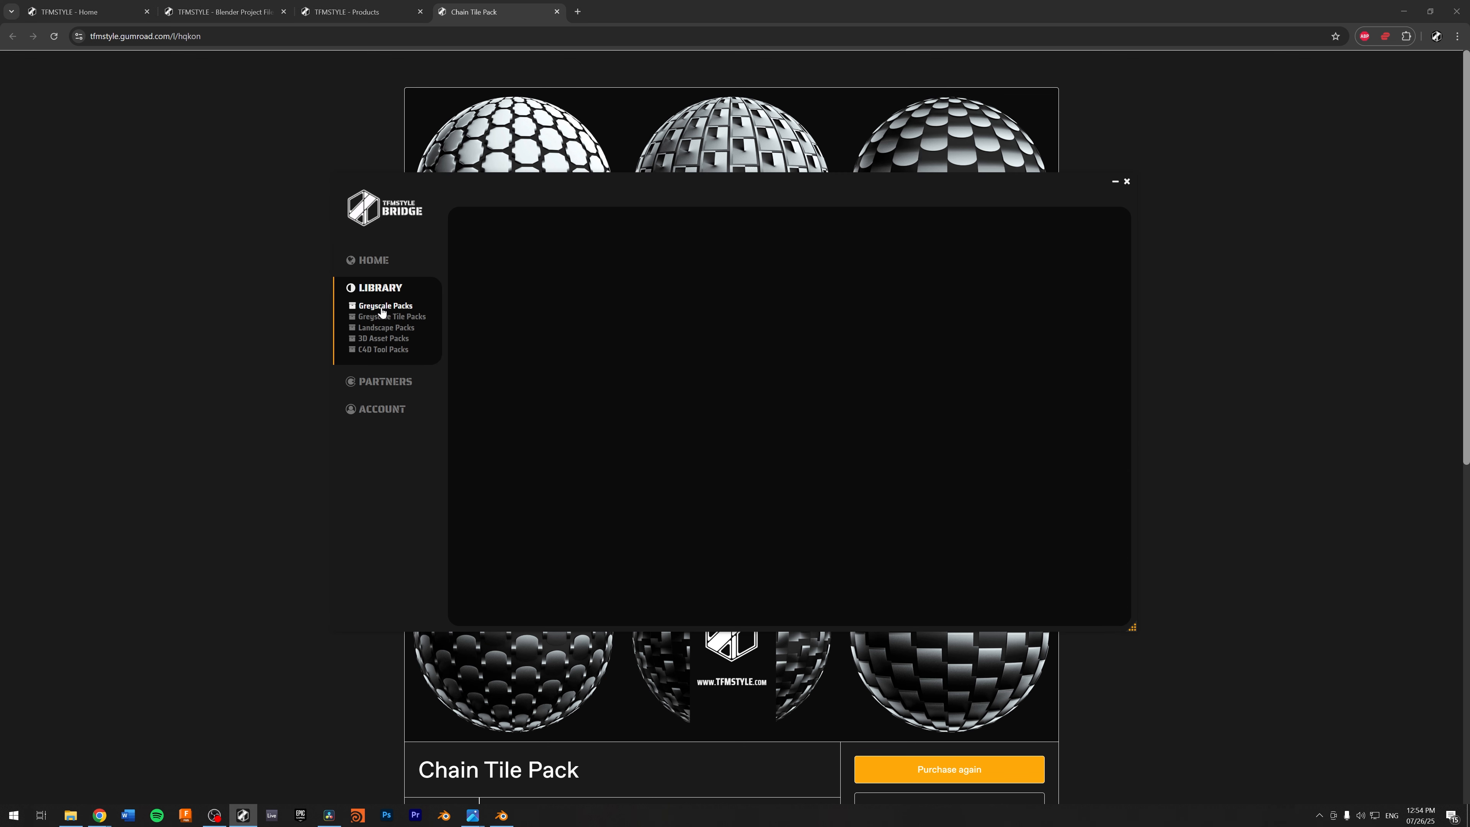
{"action": "left_click", "coordinate": [382, 310]}
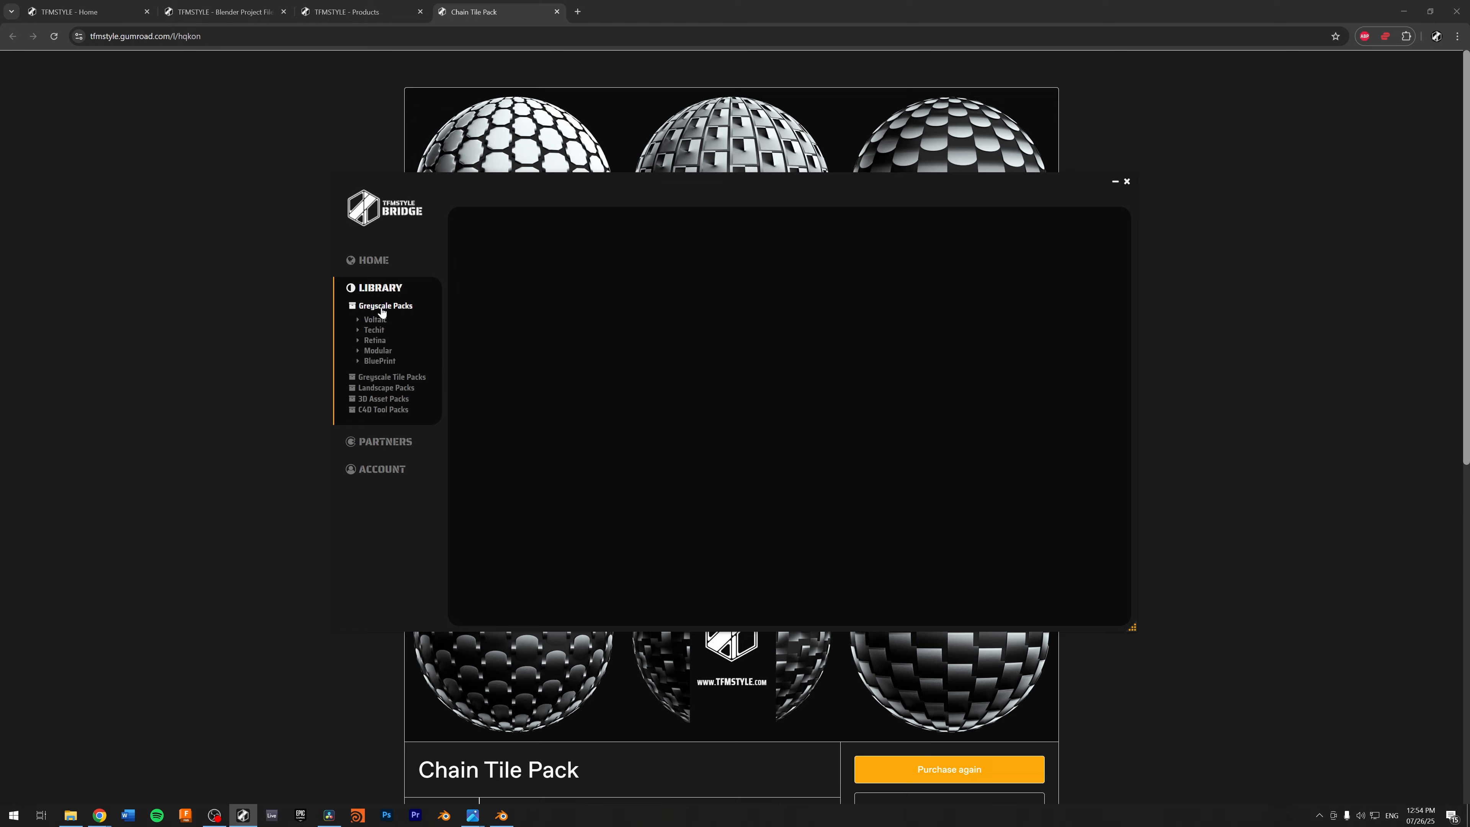
{"action": "left_click", "coordinate": [391, 377]}
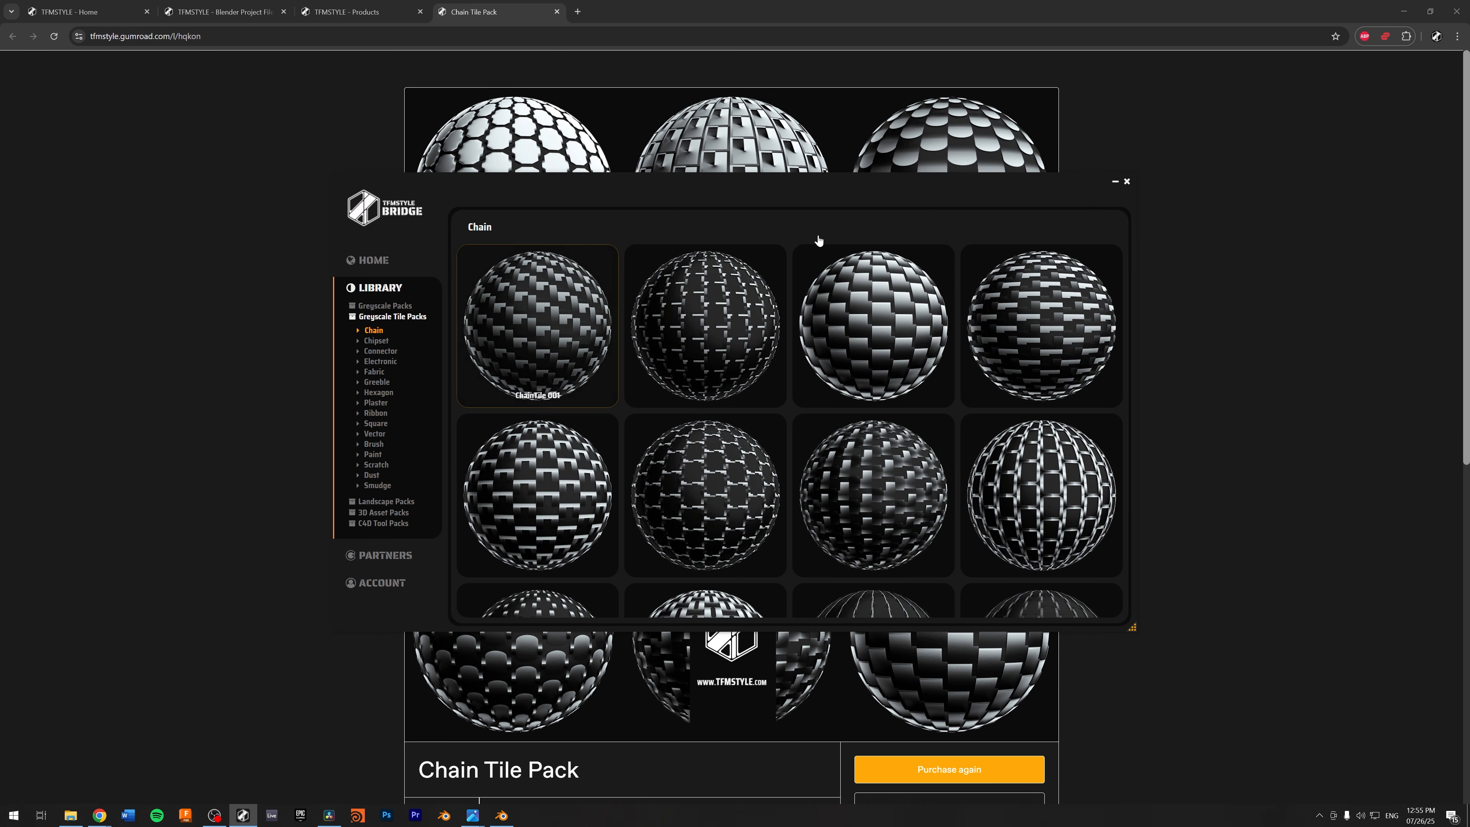
{"action": "double_click", "coordinate": [1067, 181]}
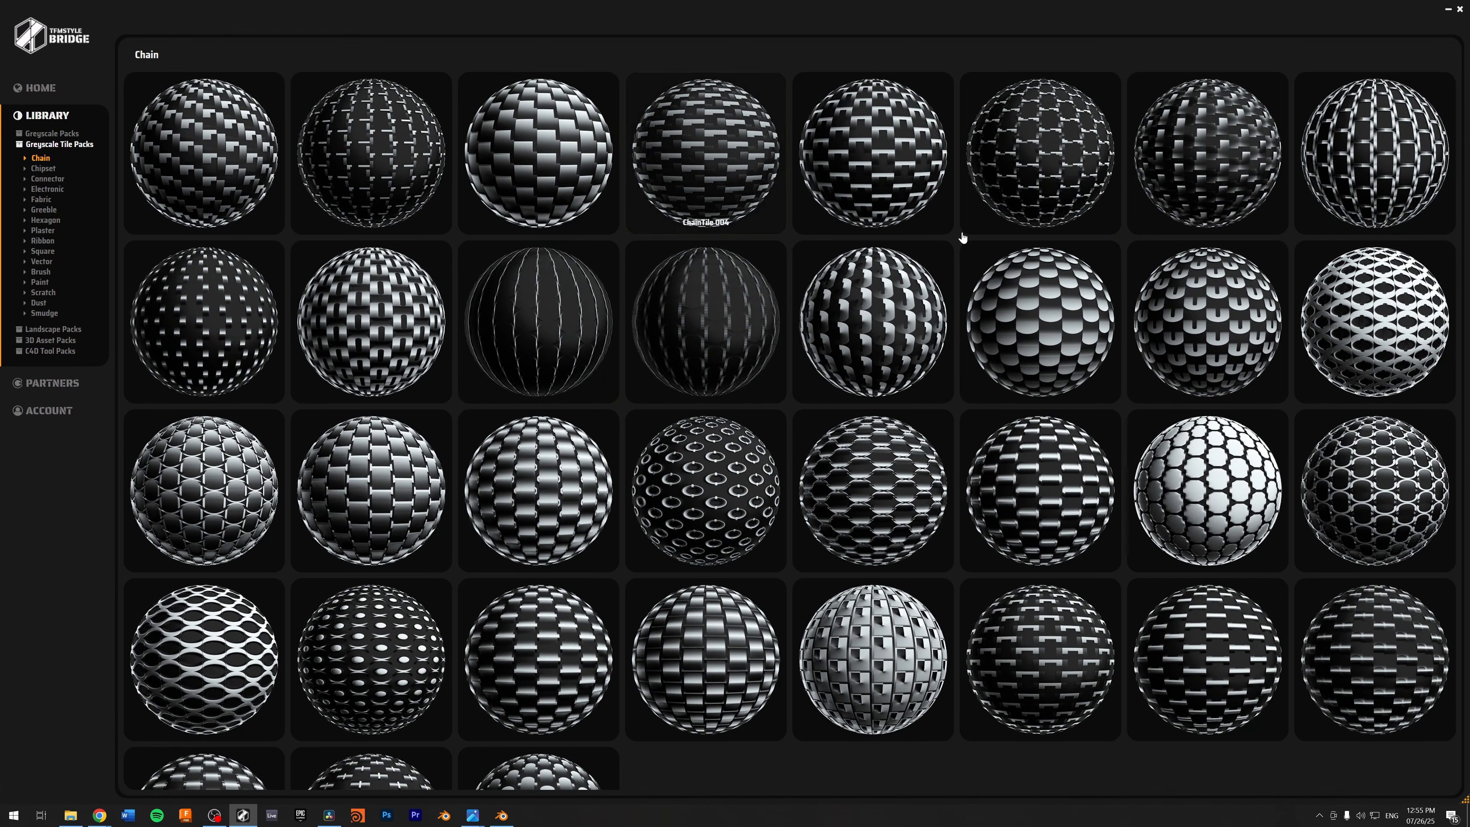
Step: Preview the ChainTile 011 asset, viewing its normal map and its greyscale map
{"action": "left_click", "coordinate": [573, 313]}
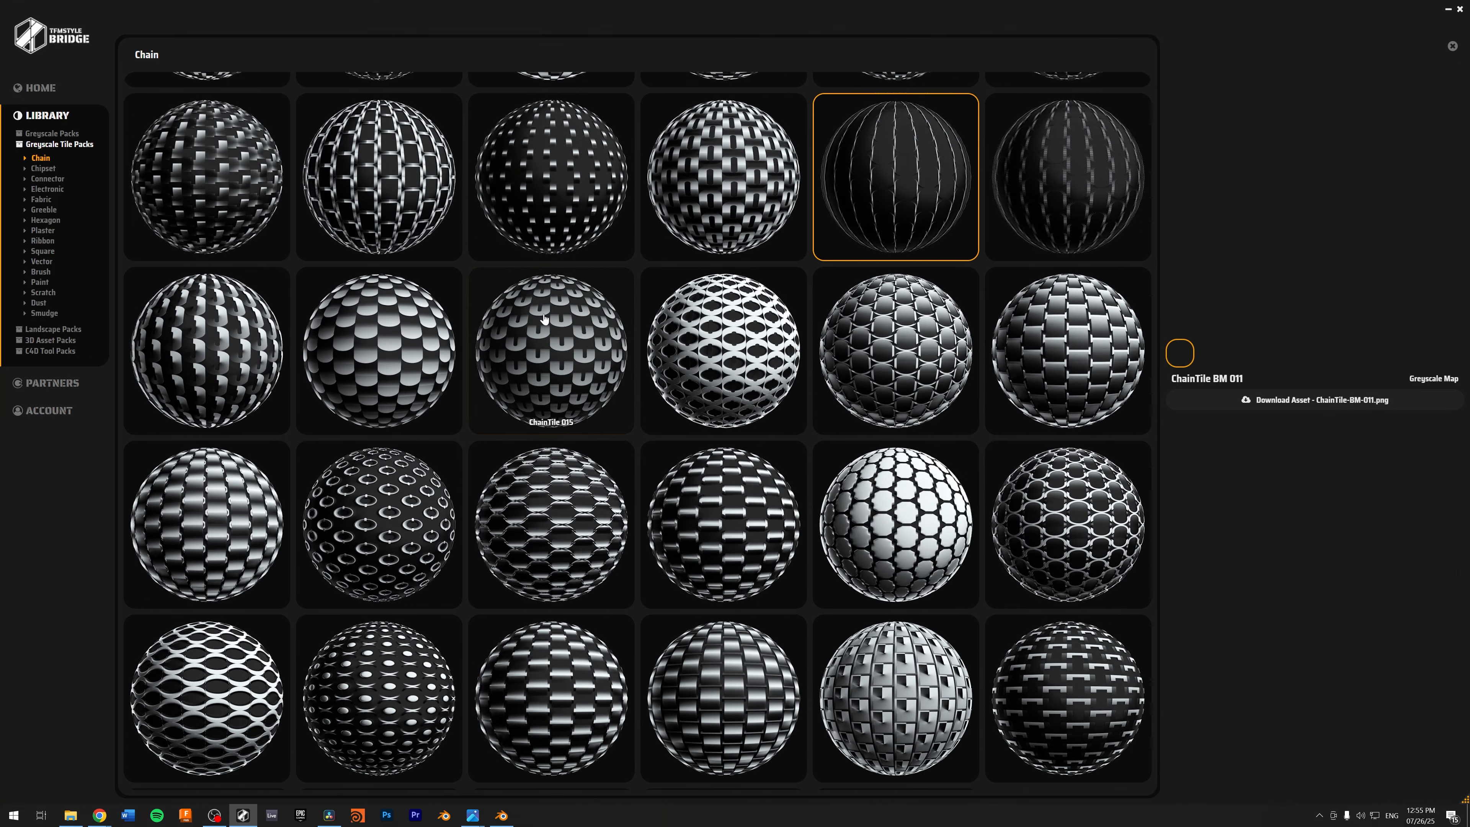
{"action": "scroll", "coordinate": [684, 441], "scroll_direction": "down", "scroll_amount": 2}
{"action": "scroll", "coordinate": [689, 426], "scroll_direction": "up", "scroll_amount": 4}
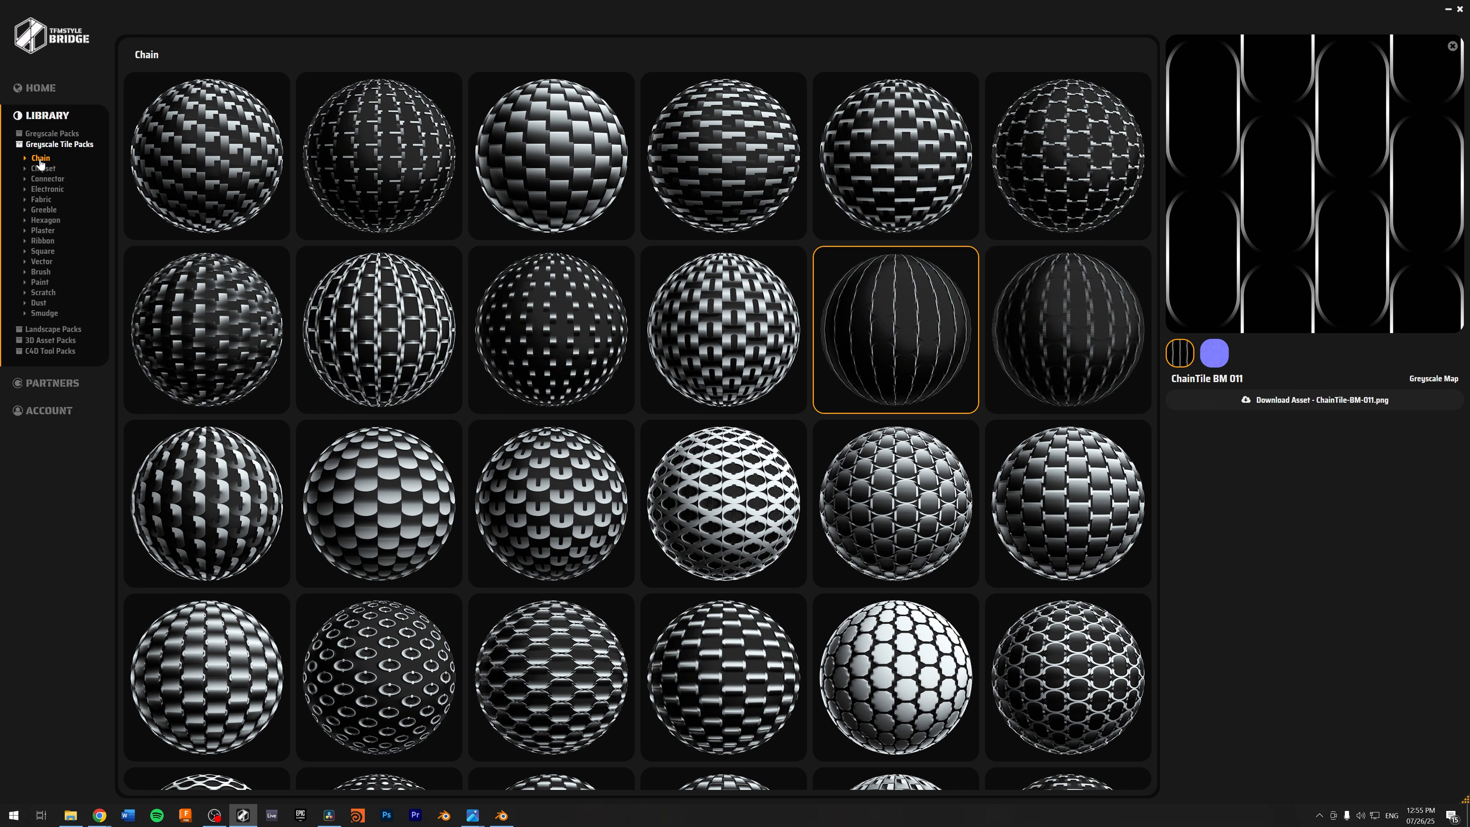
{"action": "left_click", "coordinate": [1214, 358]}
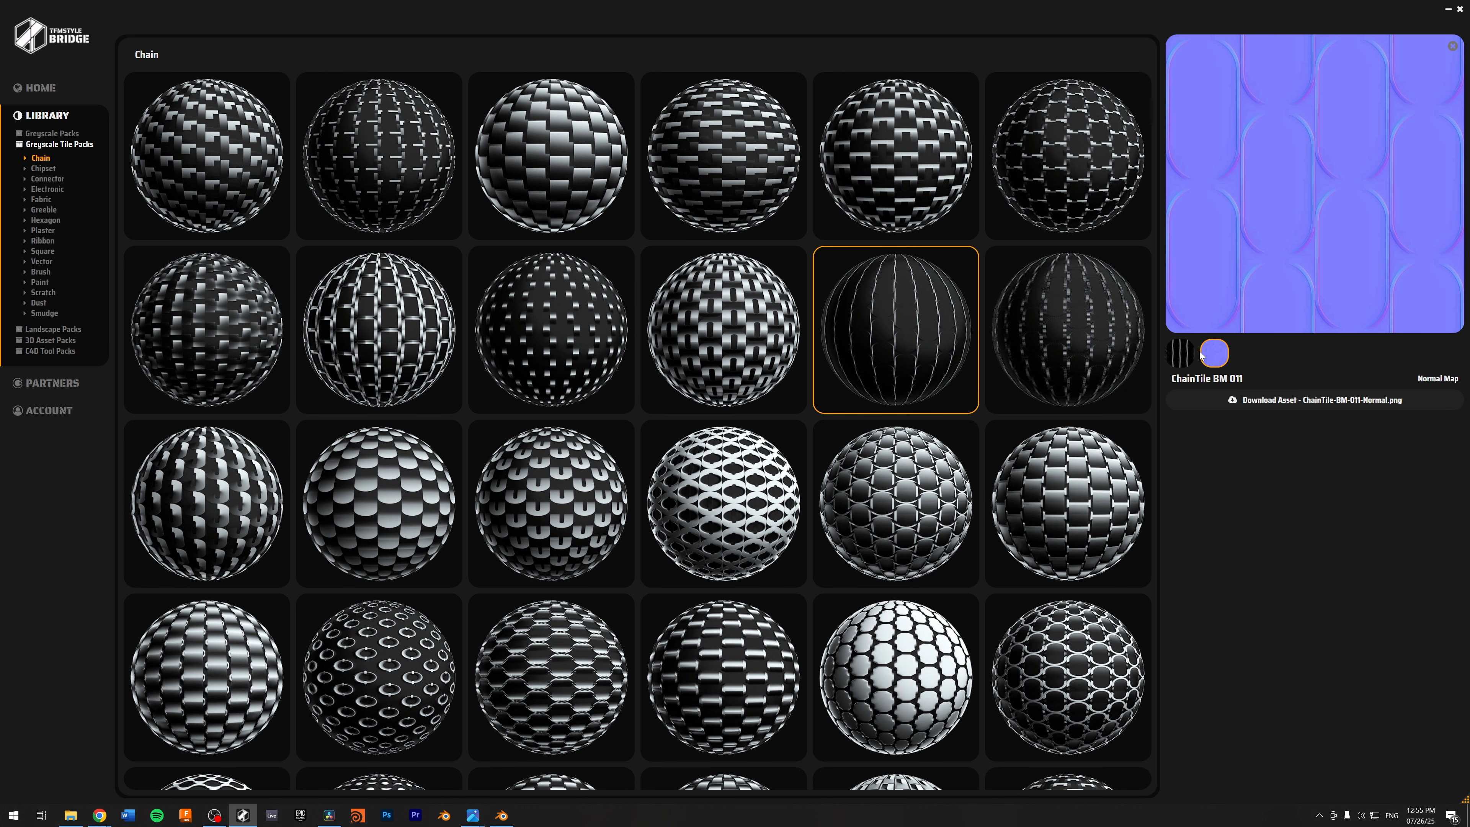
{"action": "left_click", "coordinate": [1181, 353]}
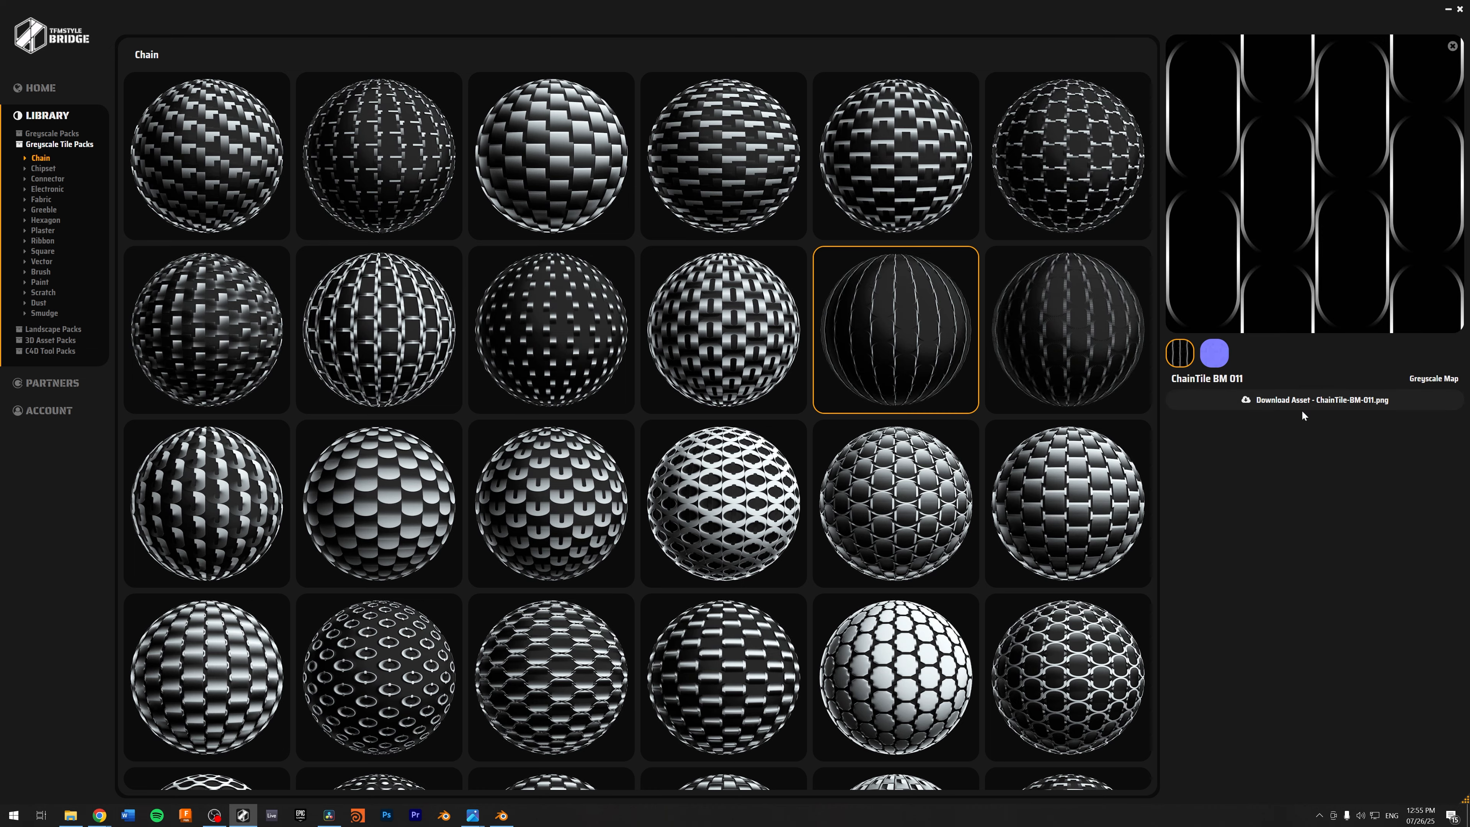
Step: Browse the Chain patterns and preview the ChainTile 008 greyscale map
{"action": "scroll", "coordinate": [469, 368], "scroll_direction": "down", "scroll_amount": 5}
{"action": "scroll", "coordinate": [476, 364], "scroll_direction": "up", "scroll_amount": 5}
{"action": "left_click", "coordinate": [452, 354]}
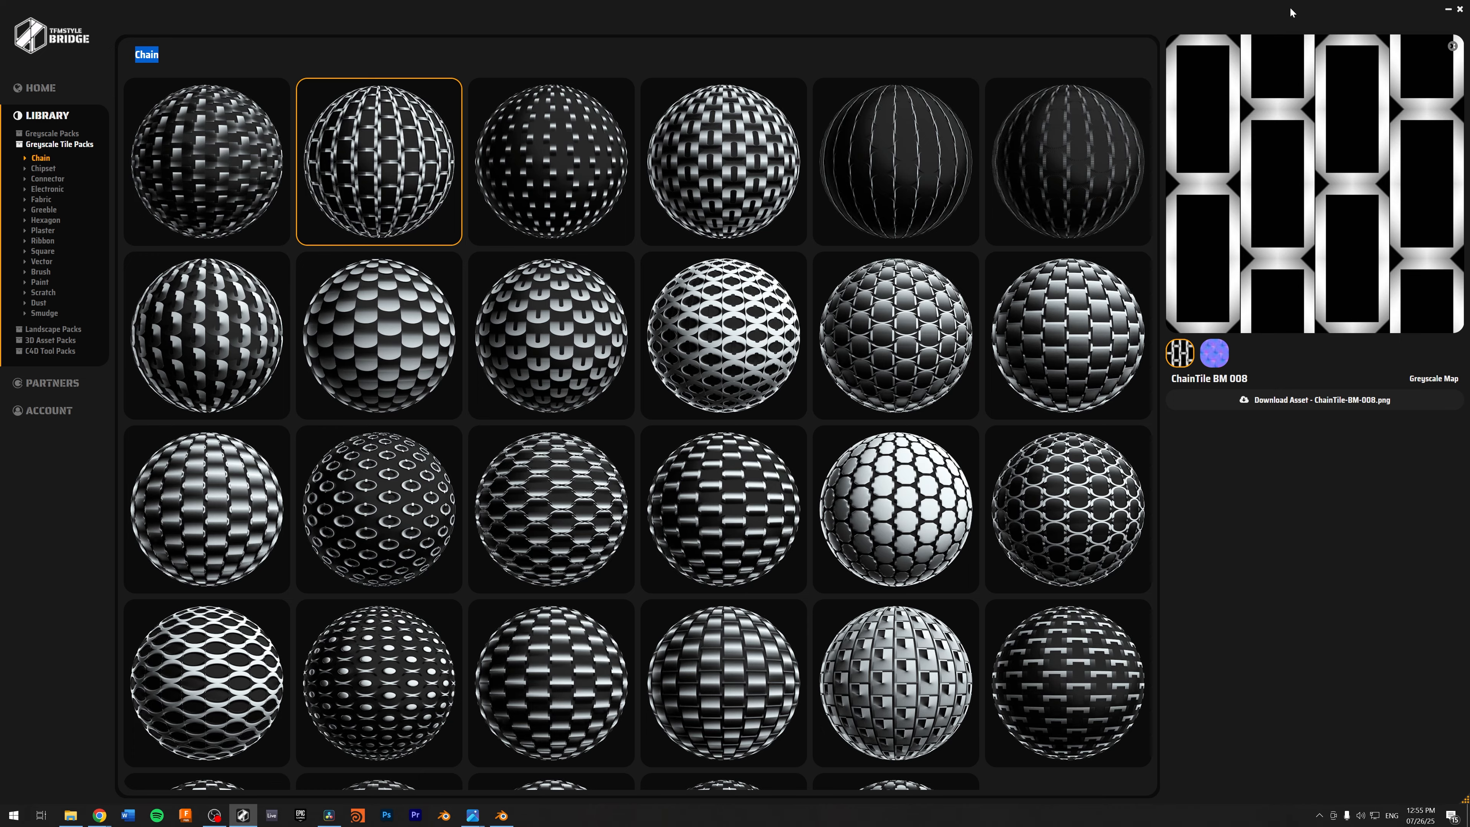
Step: Restore the Bridge window to its smaller size, close it and switch back to Blender
{"action": "double_click", "coordinate": [1328, 6]}
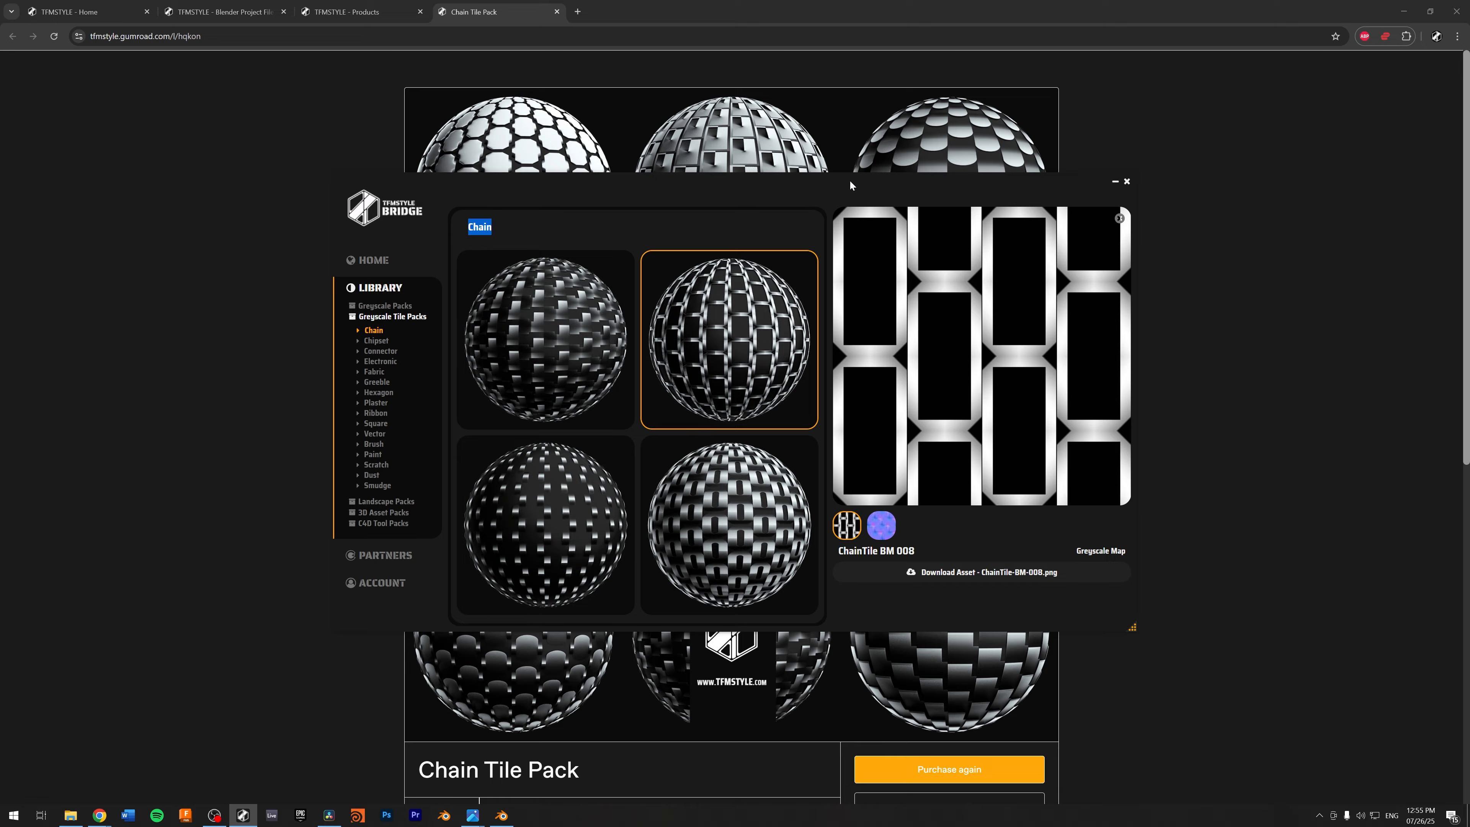
{"action": "left_click_drag", "start_coordinate": [850, 185], "coordinate": [862, 171]}
{"action": "scroll", "coordinate": [640, 330], "scroll_direction": "down", "scroll_amount": 3}
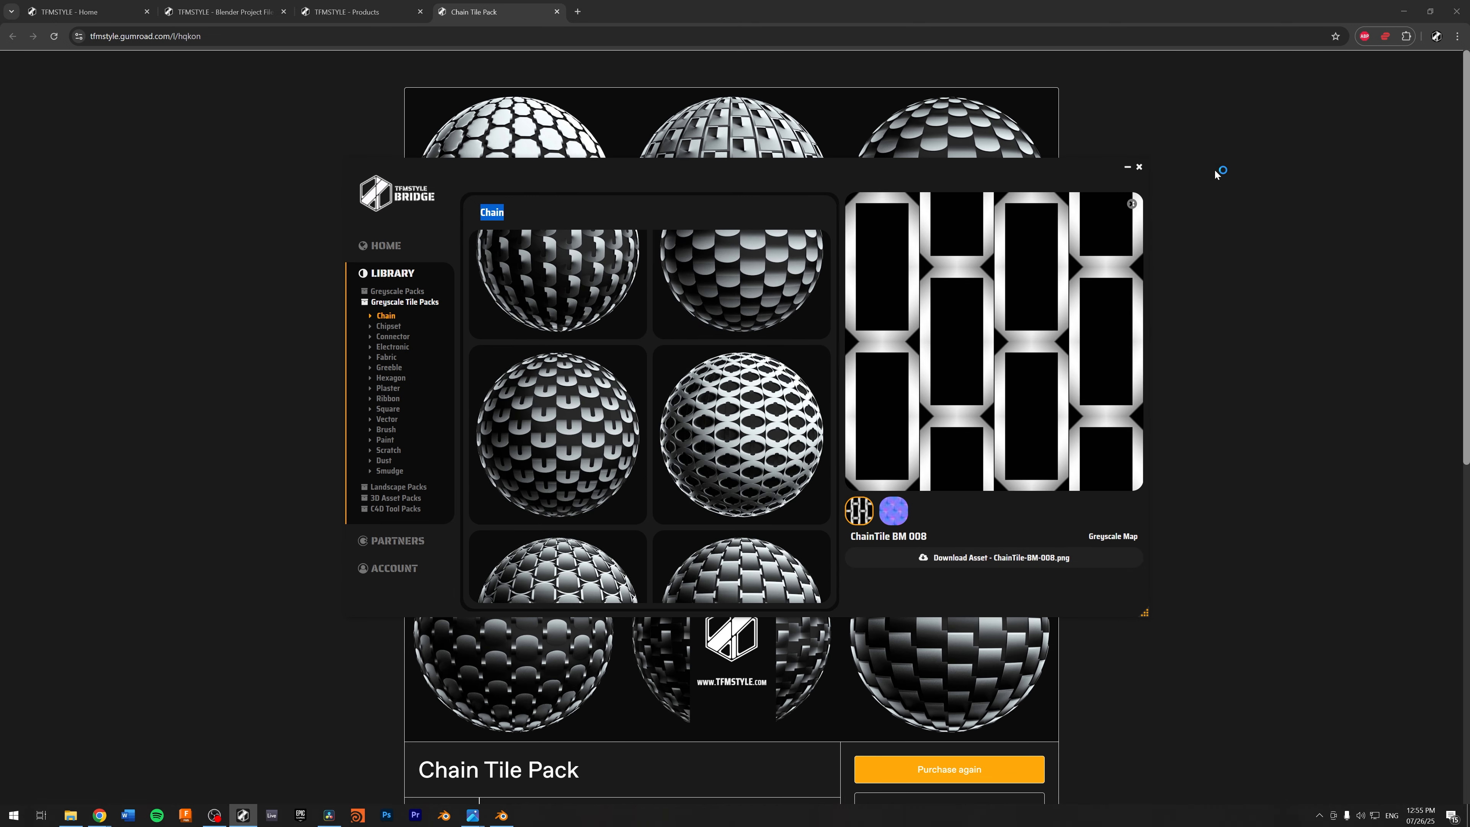
{"action": "left_click", "coordinate": [1139, 167]}
{"action": "key", "text": "alt+Tab"}
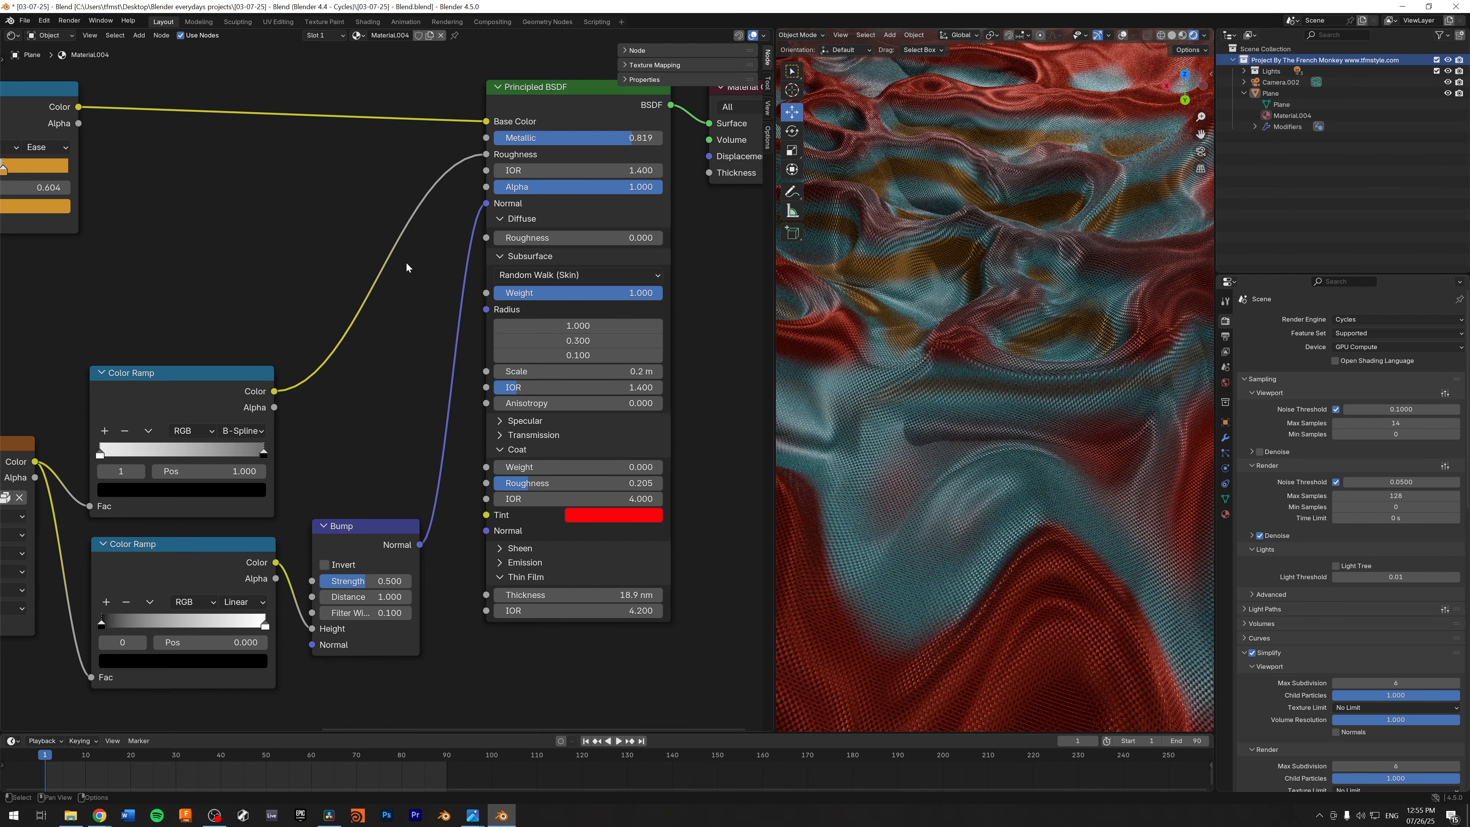
Step: Move the Bump node slightly closer to the lower Color Ramp node
{"action": "middle_click_drag", "start_coordinate": [214, 249], "coordinate": [377, 215]}
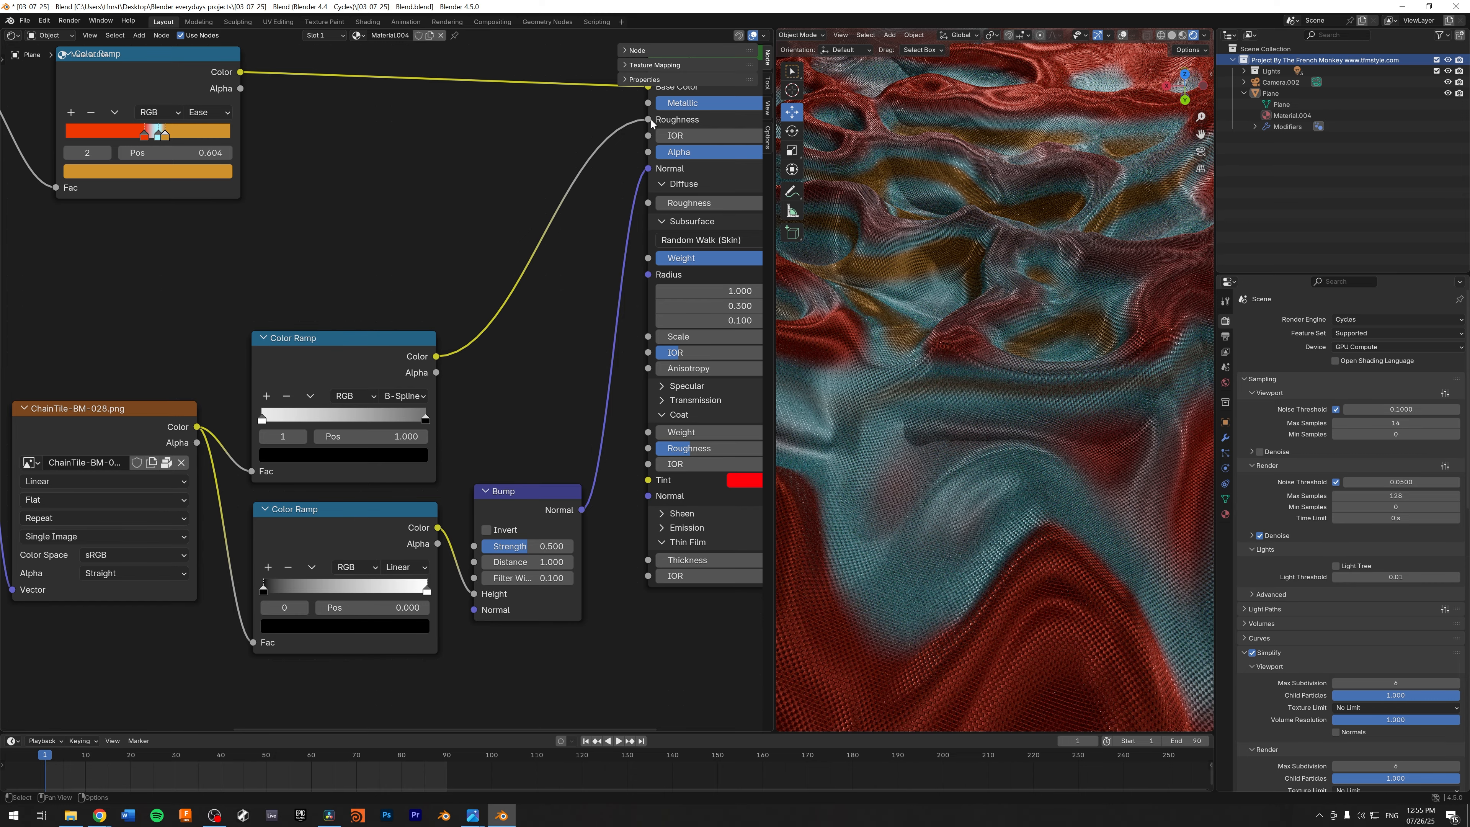
{"action": "middle_click_drag", "start_coordinate": [508, 419], "coordinate": [503, 307]}
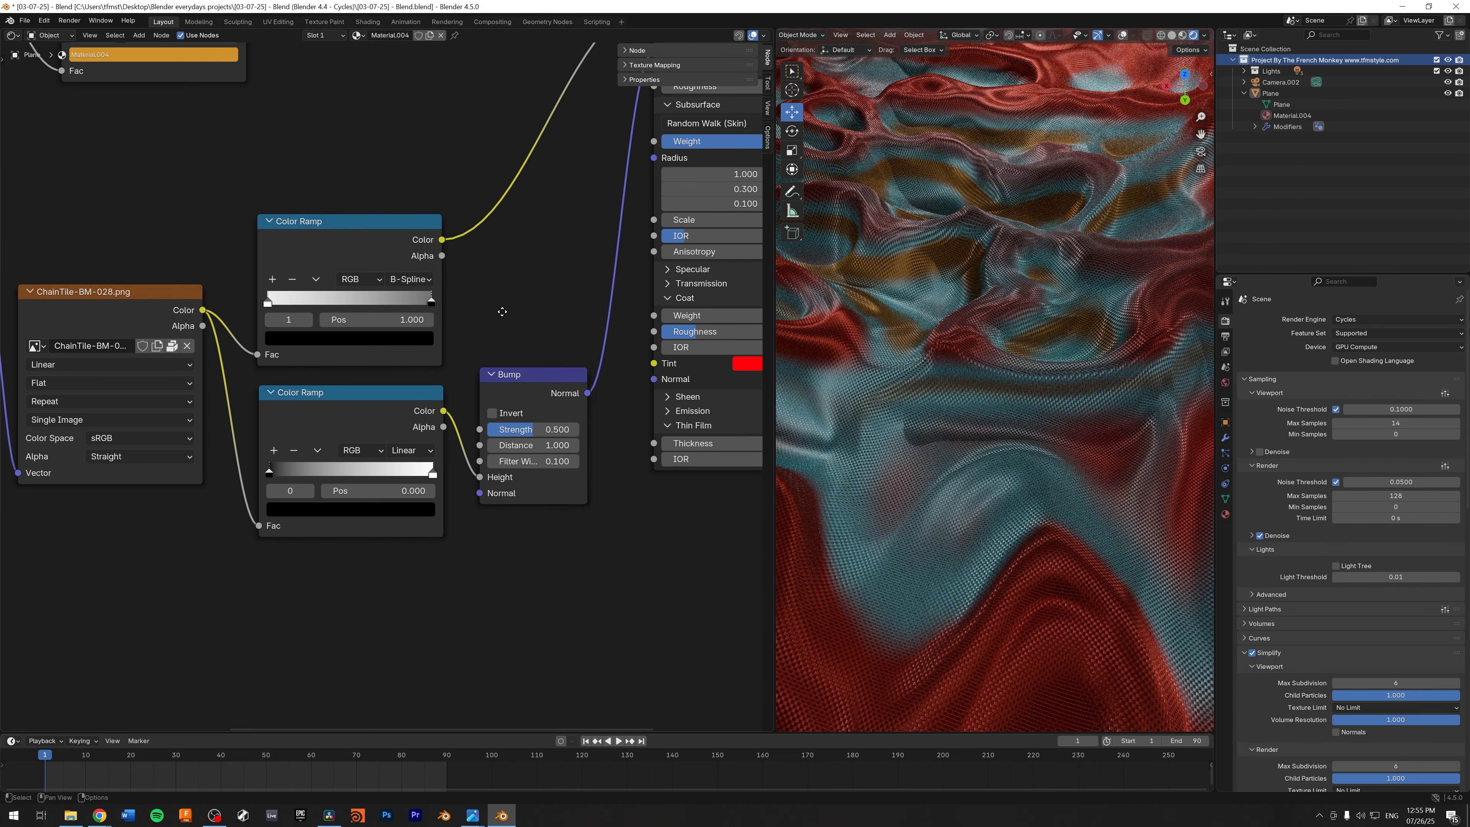
{"action": "left_click_drag", "start_coordinate": [510, 292], "coordinate": [575, 544]}
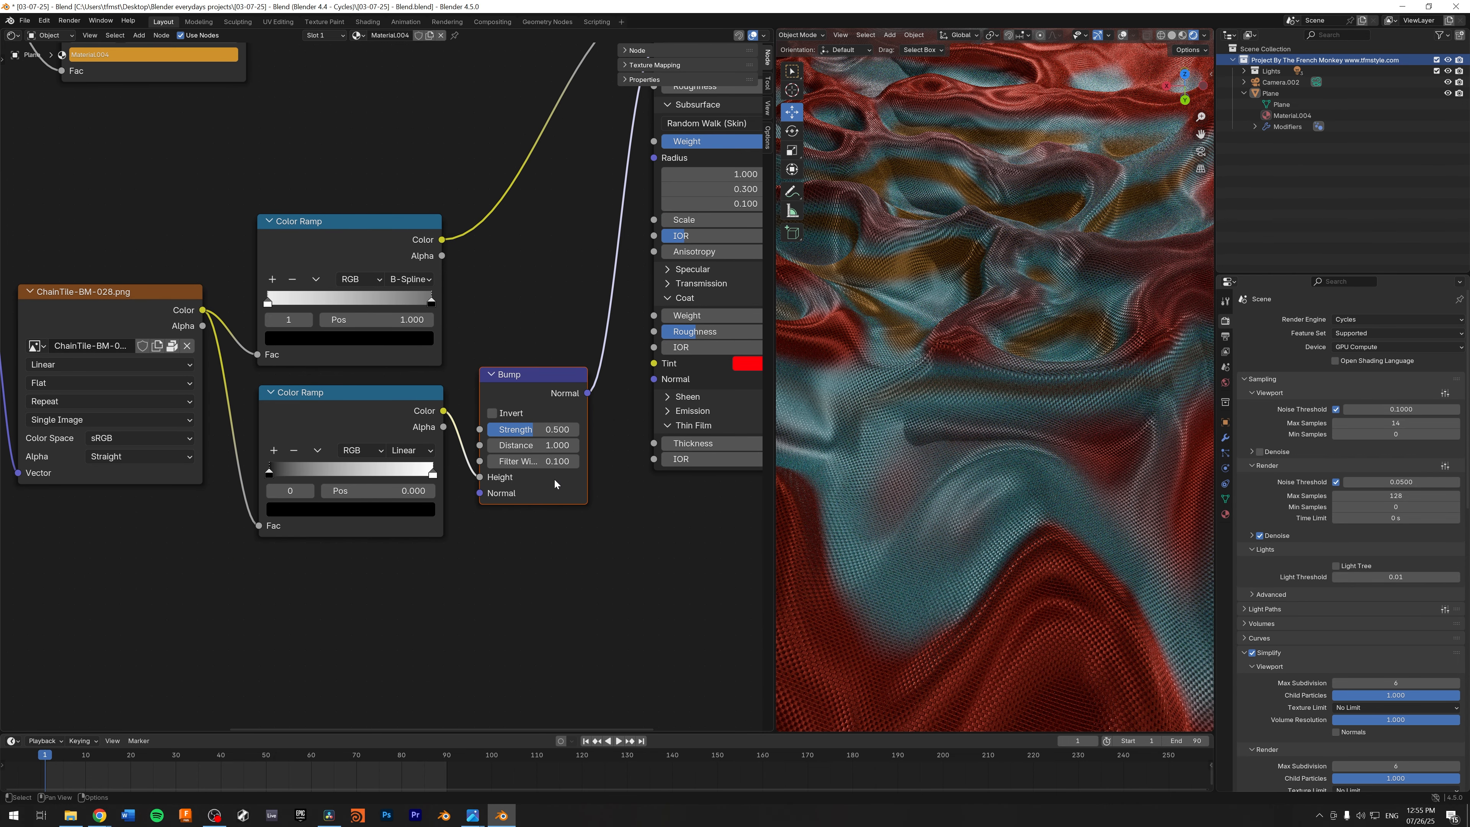
{"action": "left_click_drag", "start_coordinate": [529, 374], "coordinate": [501, 404]}
{"action": "left_click", "coordinate": [515, 305]}
{"action": "left_click", "coordinate": [540, 278]}
Step: Disconnect the Bump node from the Principled BSDF's Normal input to compare the surface, and reconnect it
{"action": "middle_click_drag", "start_coordinate": [586, 203], "coordinate": [460, 330]}
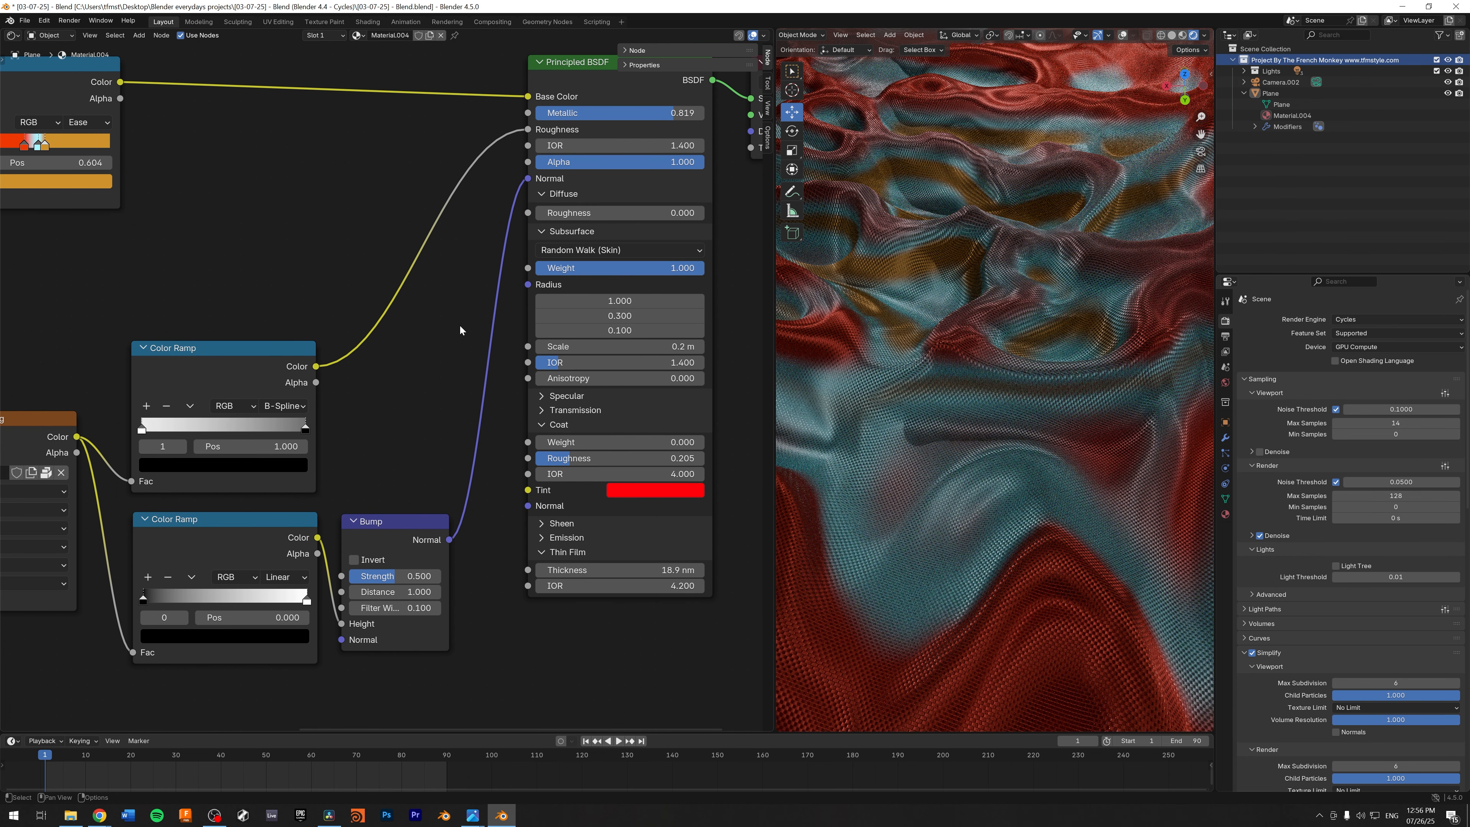
{"action": "left_click_drag", "start_coordinate": [527, 179], "coordinate": [508, 181]}
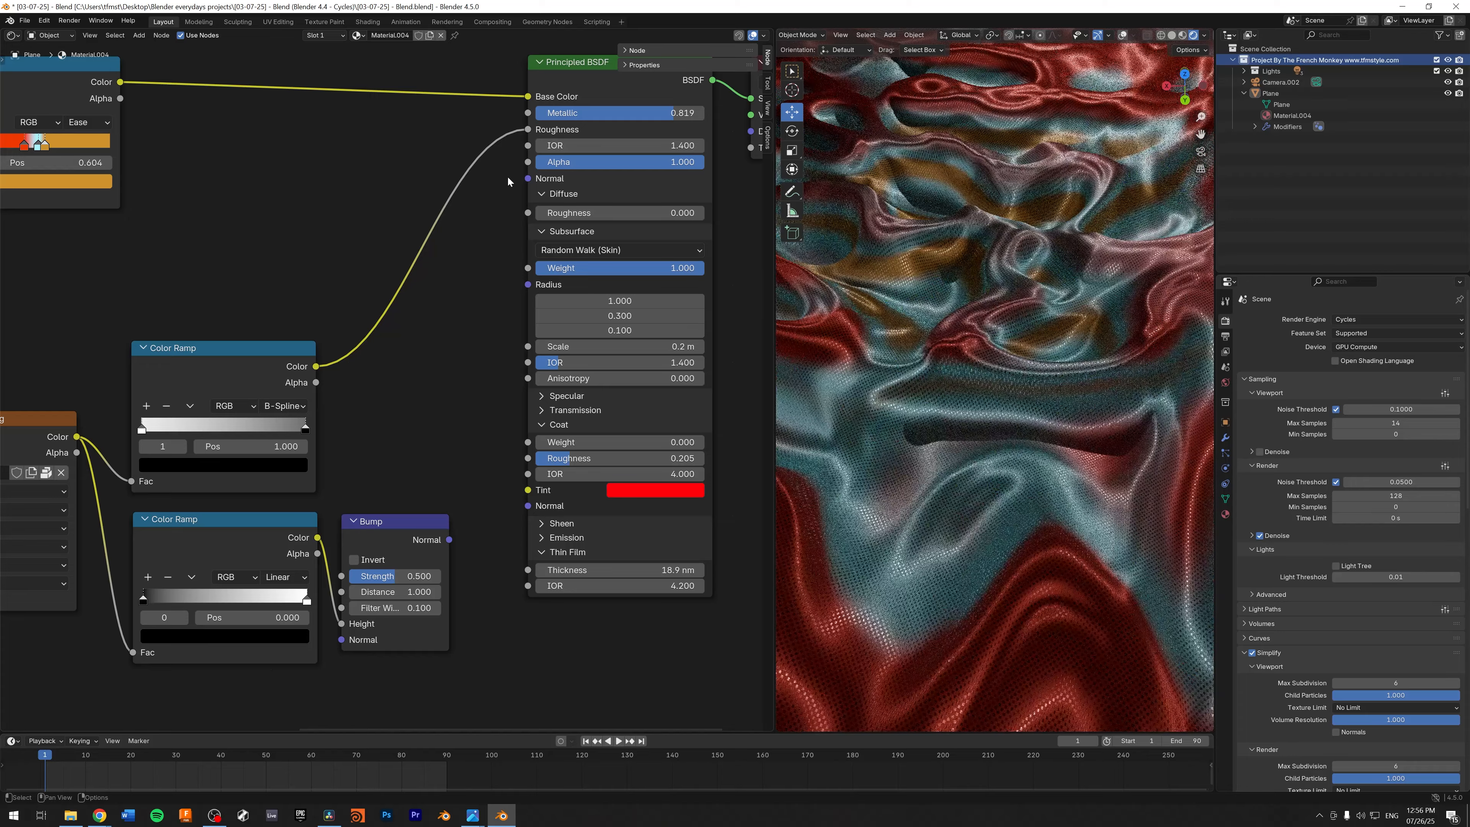
{"action": "left_click_drag", "start_coordinate": [444, 540], "coordinate": [527, 178]}
Step: Connect the Texture Coordinate node's UV output to the Mapping node's Vector input in place of Generated
{"action": "scroll", "coordinate": [967, 274], "scroll_direction": "up", "scroll_amount": 2}
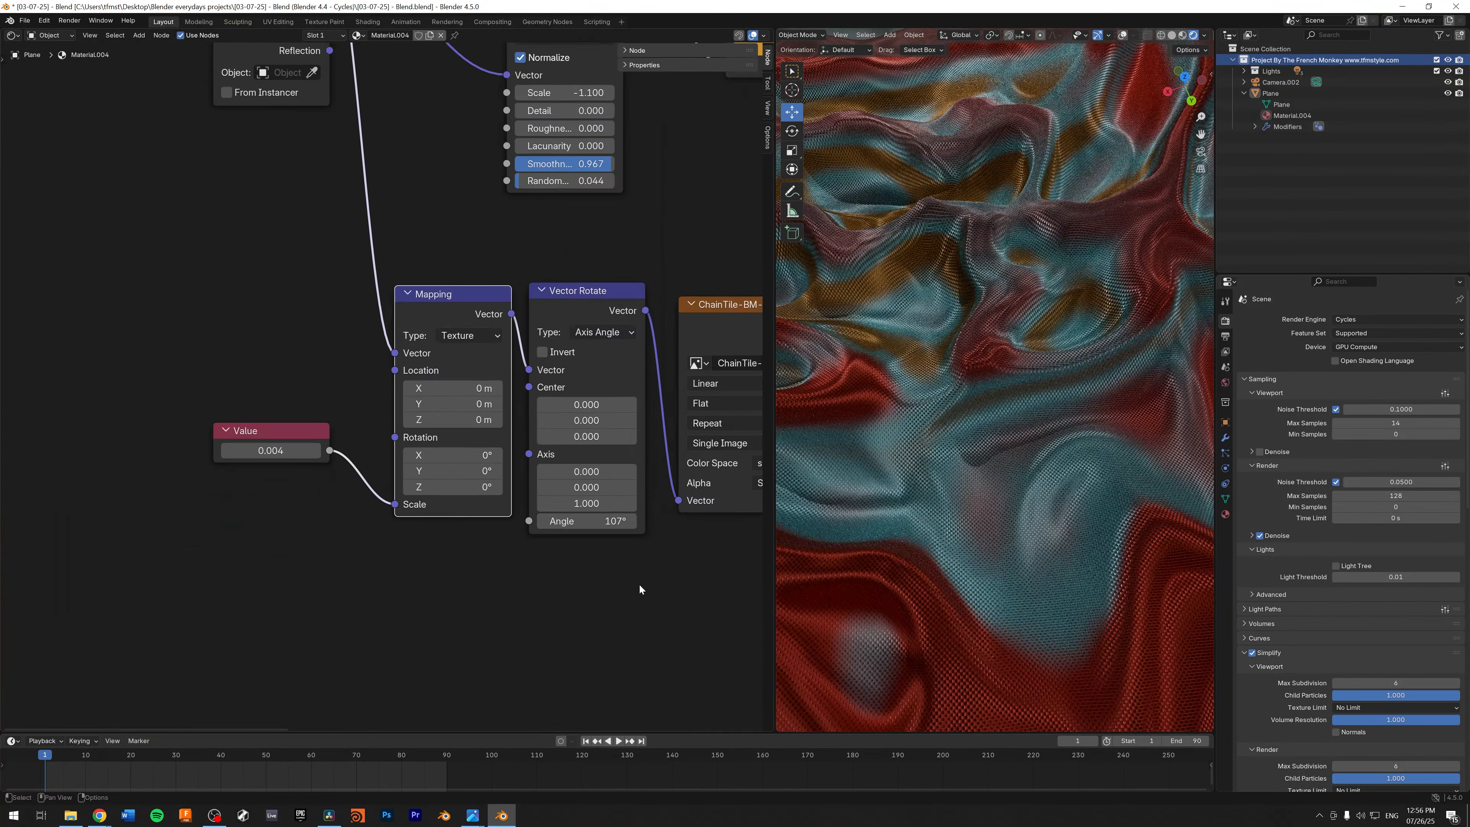
{"action": "middle_click_drag", "start_coordinate": [638, 584], "coordinate": [530, 582]}
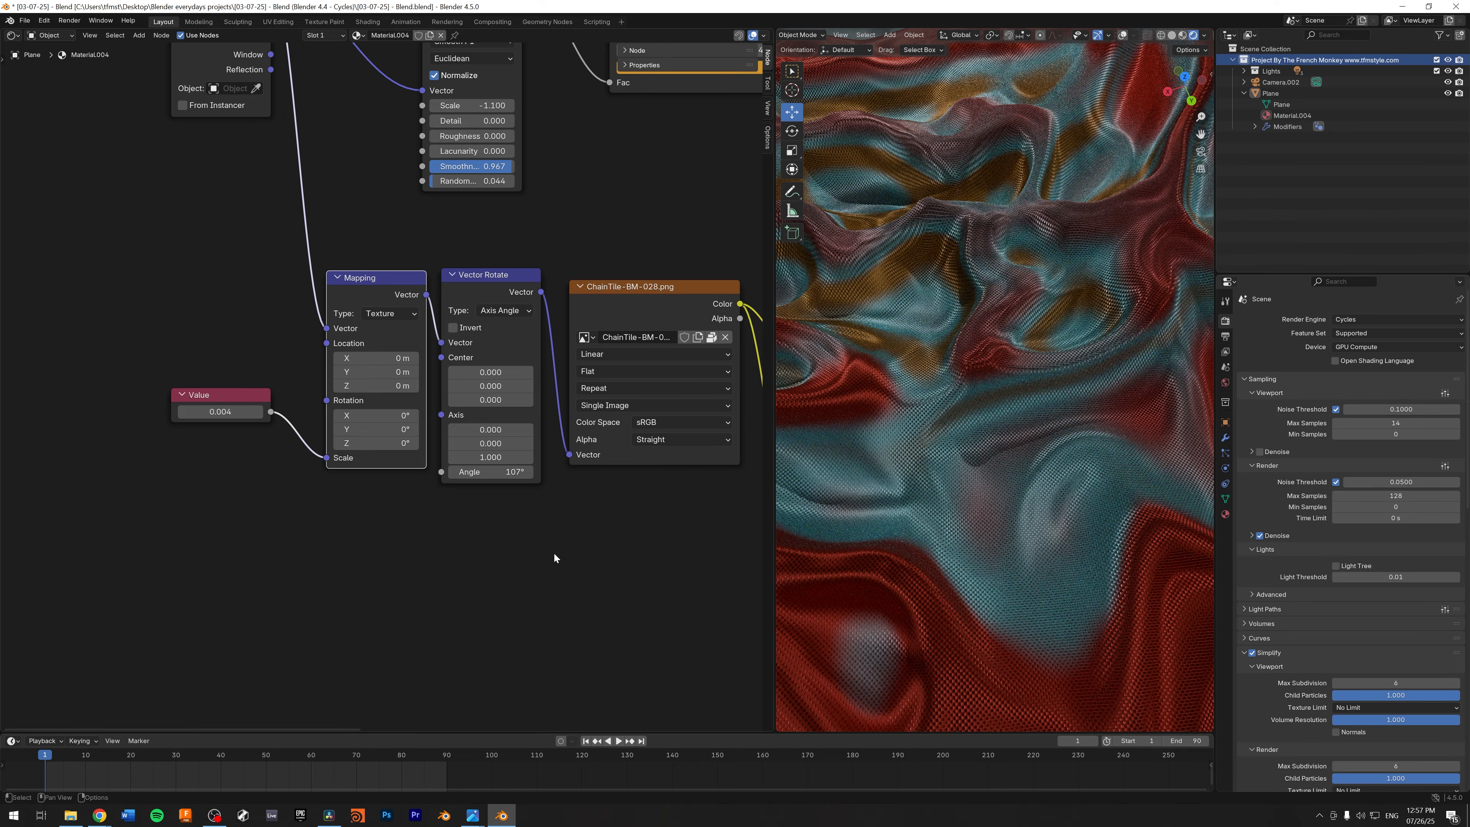
{"action": "scroll", "coordinate": [591, 567], "scroll_direction": "up", "scroll_amount": 4}
{"action": "scroll", "coordinate": [395, 268], "scroll_direction": "down", "scroll_amount": 4}
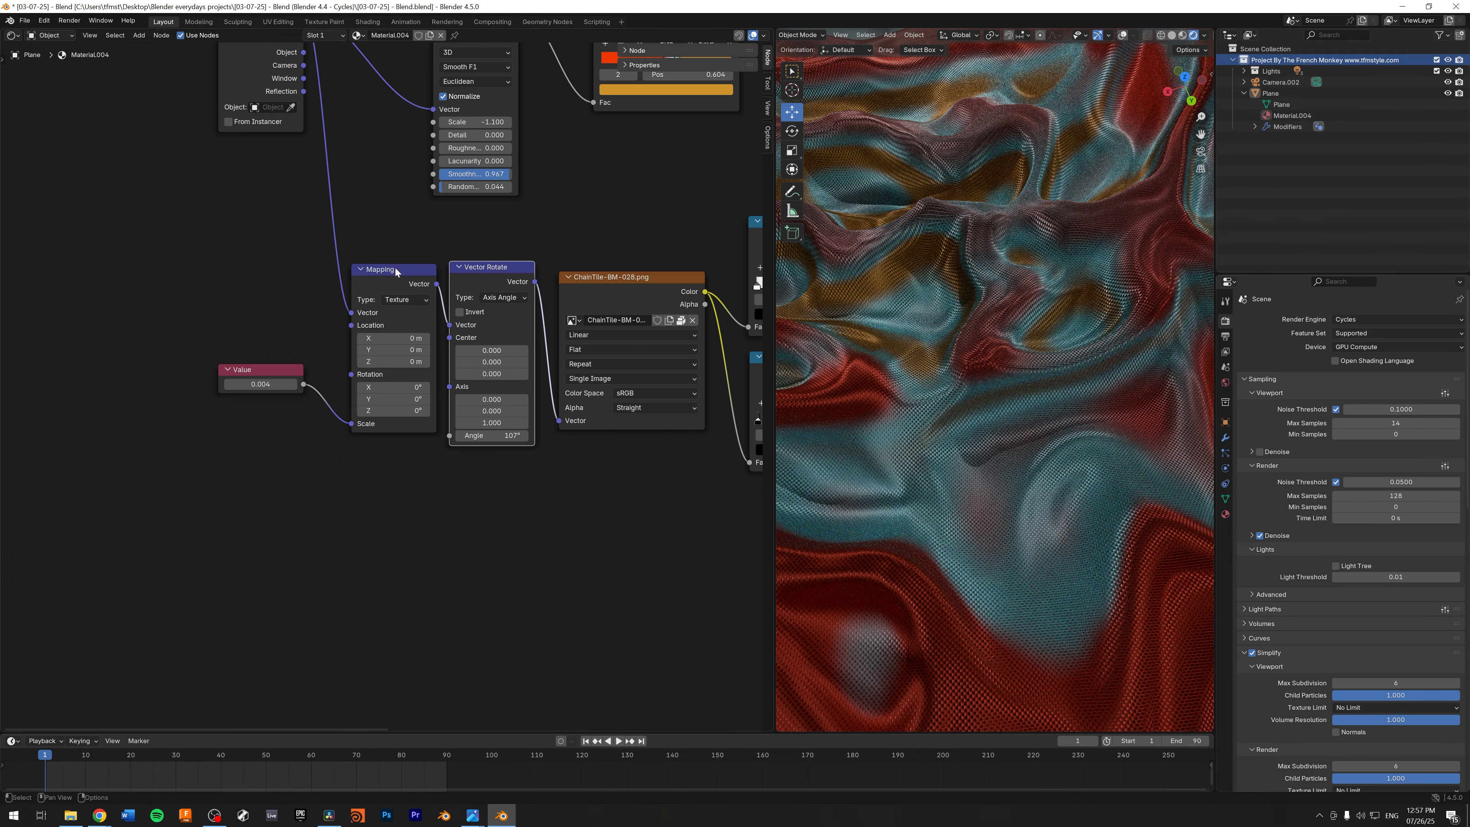
{"action": "scroll", "coordinate": [394, 249], "scroll_direction": "up", "scroll_amount": 1}
{"action": "scroll", "coordinate": [394, 249], "scroll_direction": "up", "scroll_amount": 3}
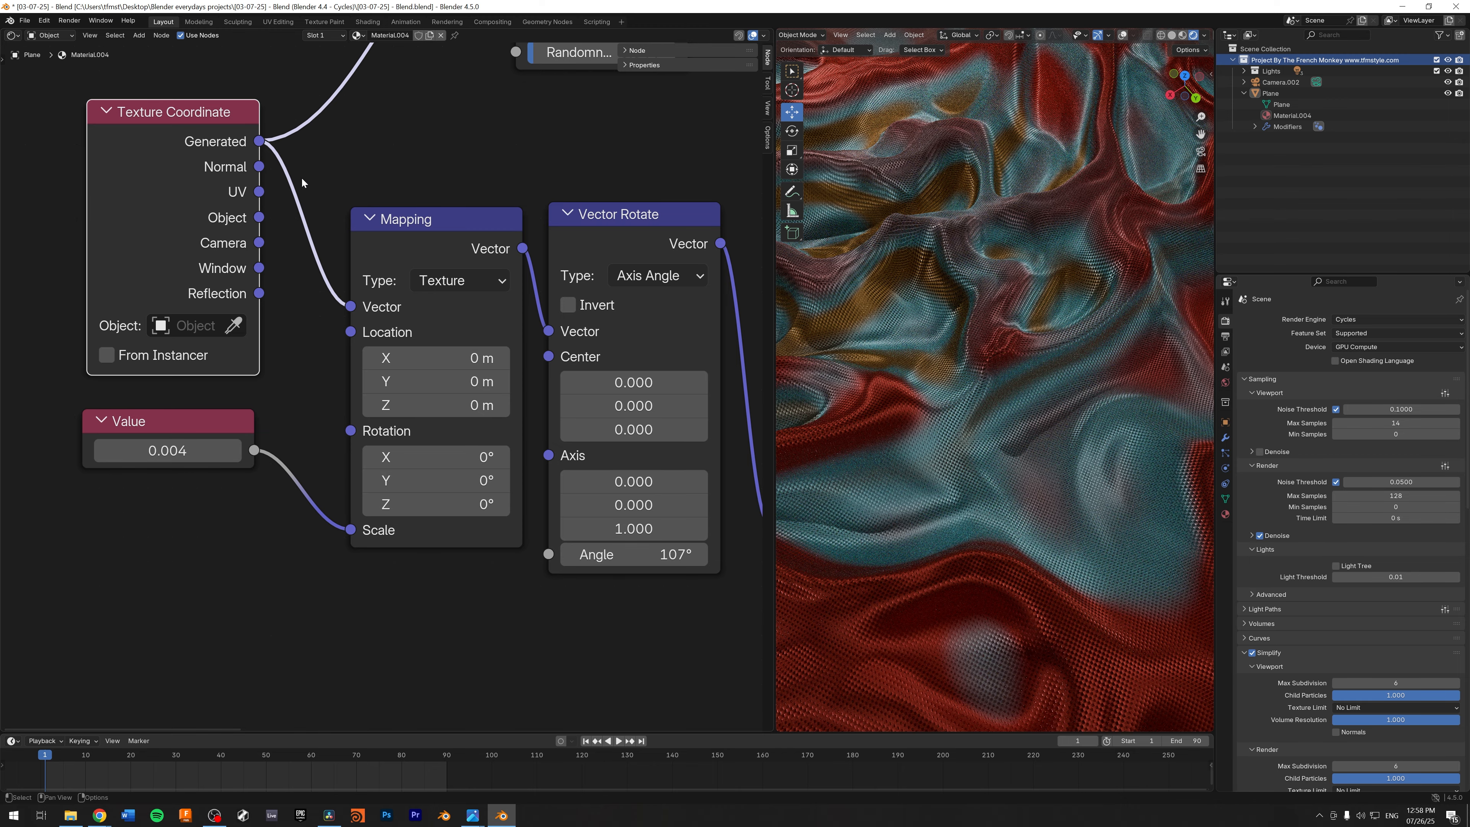
{"action": "left_click_drag", "start_coordinate": [260, 191], "coordinate": [350, 306]}
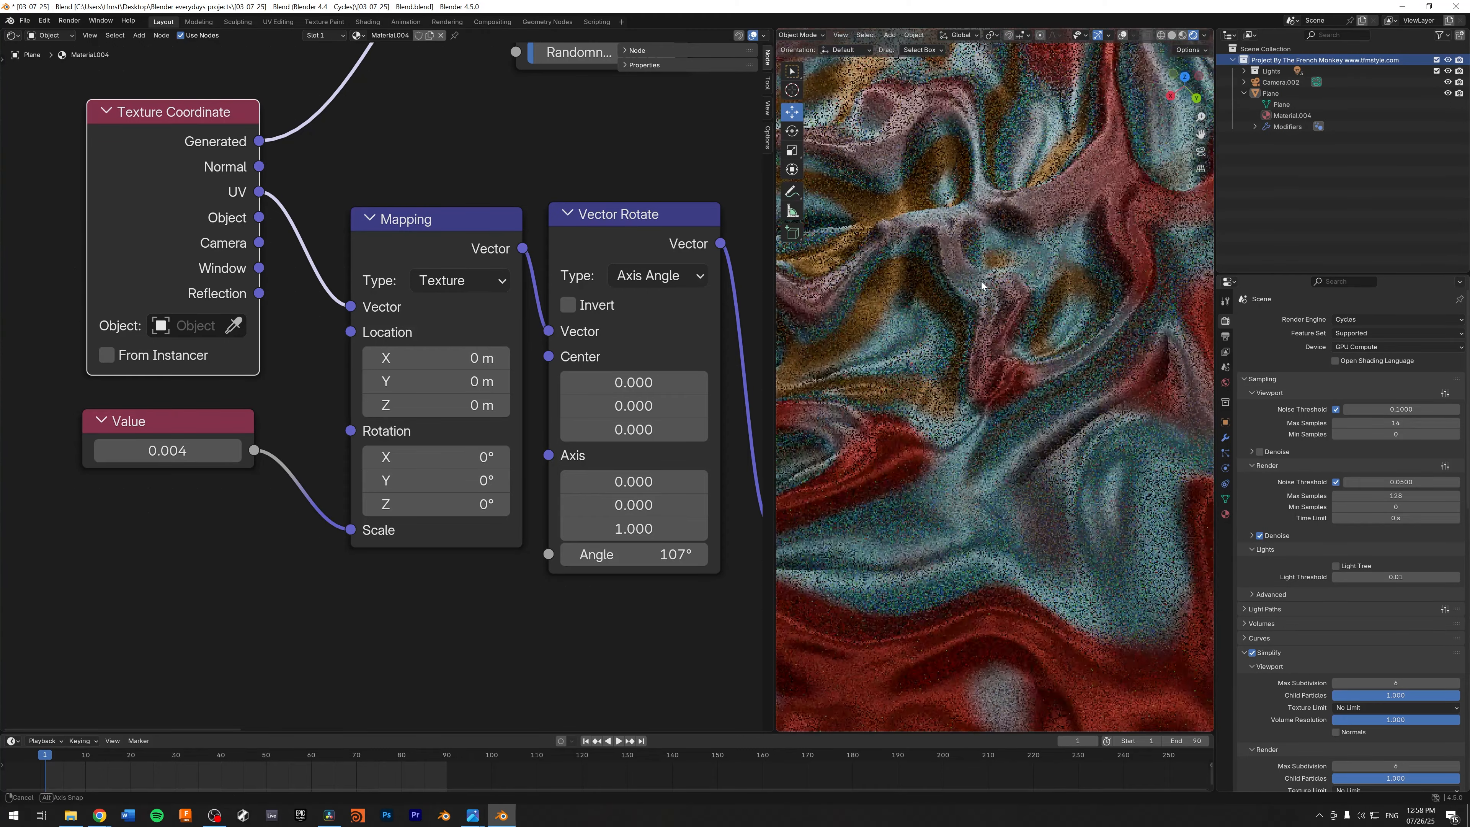
Step: Connect the Texture Coordinate node's Normal output to the Mapping node's Vector input in place of UV and inspect the surface
{"action": "middle_click_drag", "start_coordinate": [945, 289], "coordinate": [932, 243]}
{"action": "left_click_drag", "start_coordinate": [259, 167], "coordinate": [350, 307]}
{"action": "middle_click_drag", "start_coordinate": [984, 346], "coordinate": [1037, 331]}
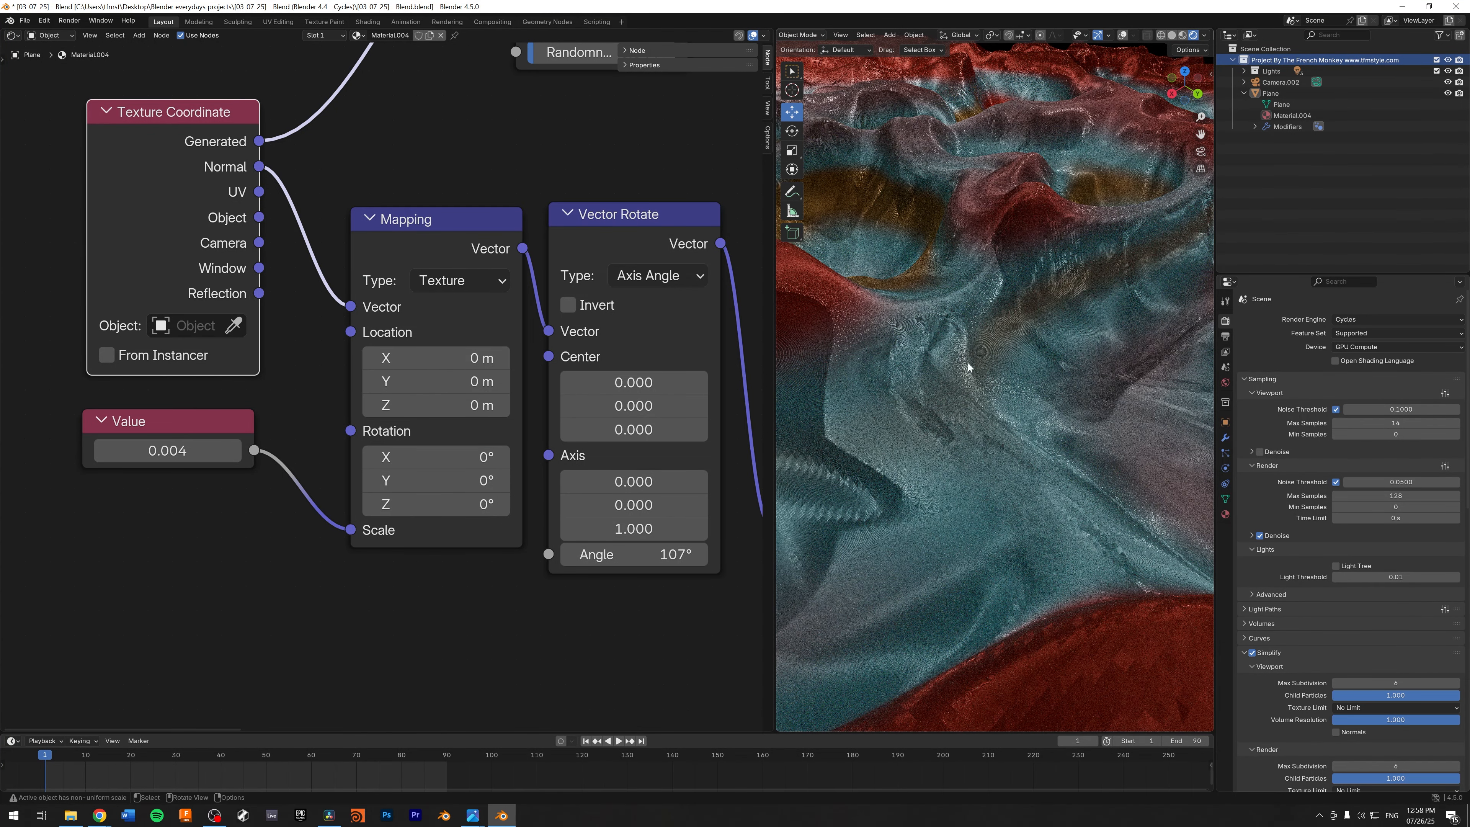
{"action": "middle_click_drag", "start_coordinate": [891, 386], "coordinate": [1064, 378]}
Step: Connect the Generated output back to the Mapping node's Vector input and move the Value node down level with the Scale input
{"action": "left_click_drag", "start_coordinate": [259, 141], "coordinate": [364, 315]}
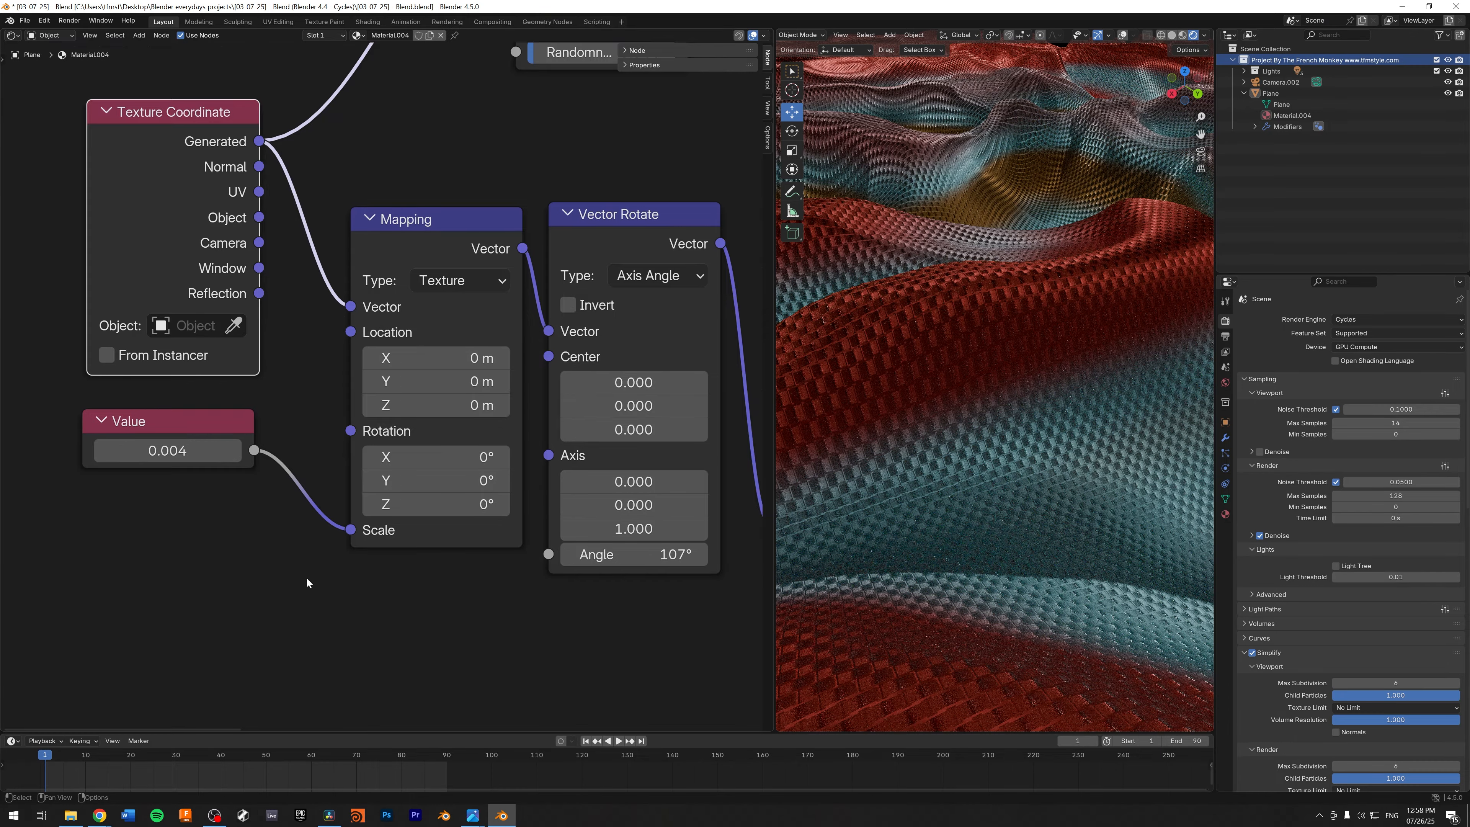
{"action": "middle_click_drag", "start_coordinate": [309, 581], "coordinate": [275, 517]}
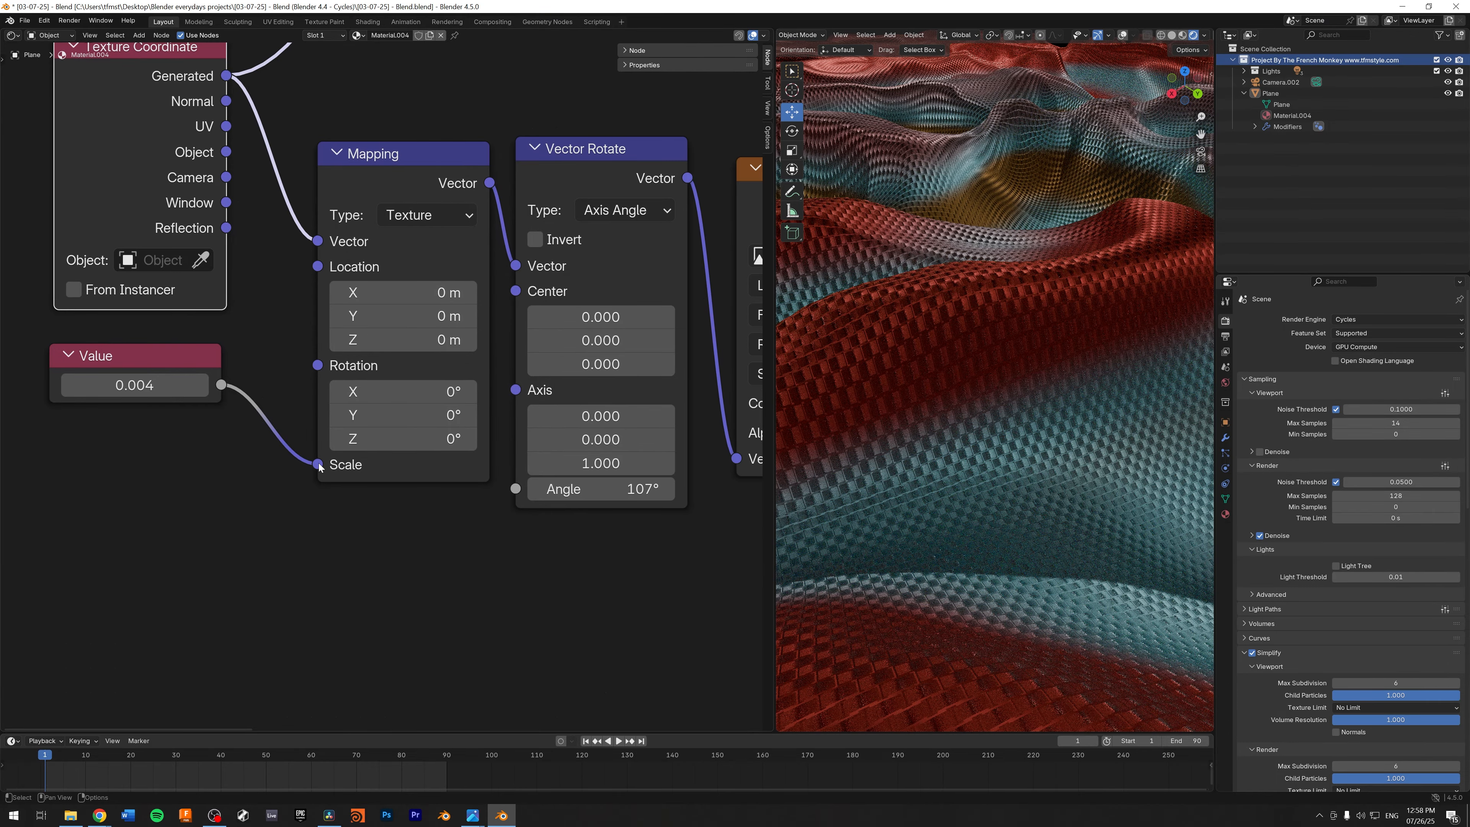
{"action": "left_click_drag", "start_coordinate": [131, 363], "coordinate": [132, 437]}
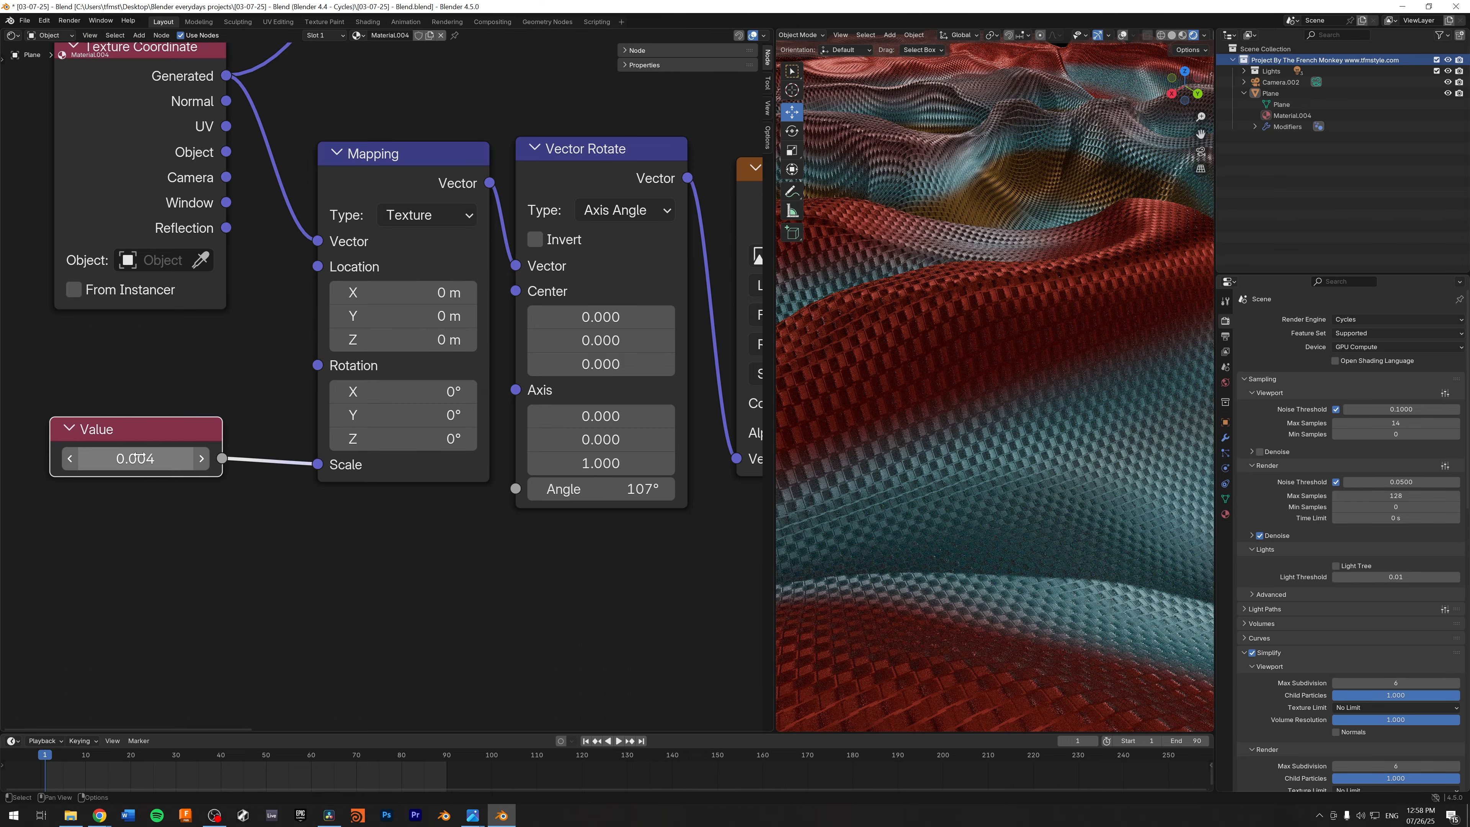
Step: Set the Value node that drives the Mapping scale to 0.005
{"action": "scroll", "coordinate": [993, 332], "scroll_direction": "down", "scroll_amount": 5}
{"action": "middle_click_drag", "start_coordinate": [994, 334], "coordinate": [1009, 365]}
{"action": "left_click_drag", "start_coordinate": [135, 458], "coordinate": [186, 458]}
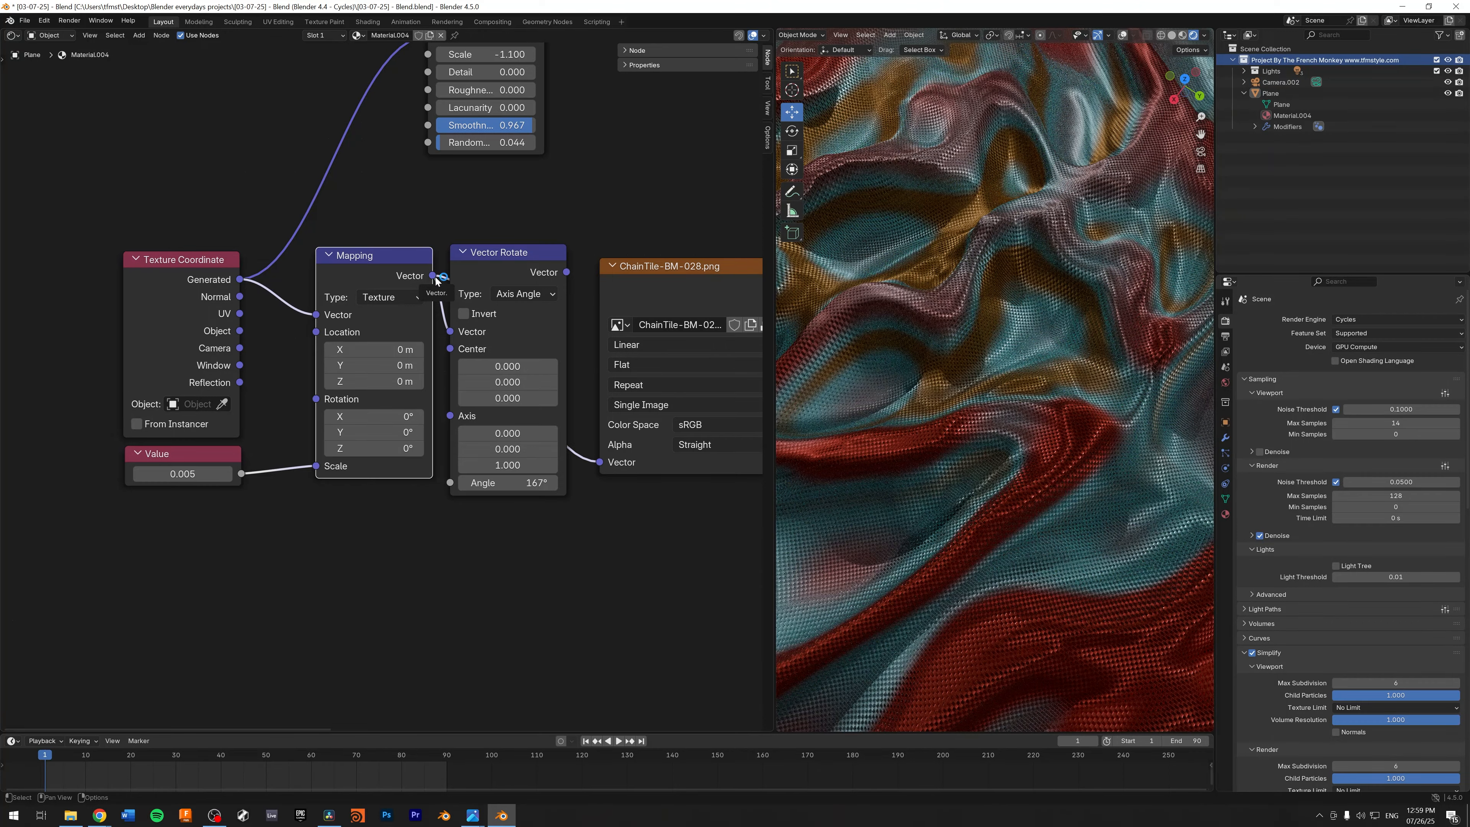
Step: Move the Mapping node away from Vector Rotate, closer to the Texture Coordinate node
{"action": "left_click", "coordinate": [367, 200]}
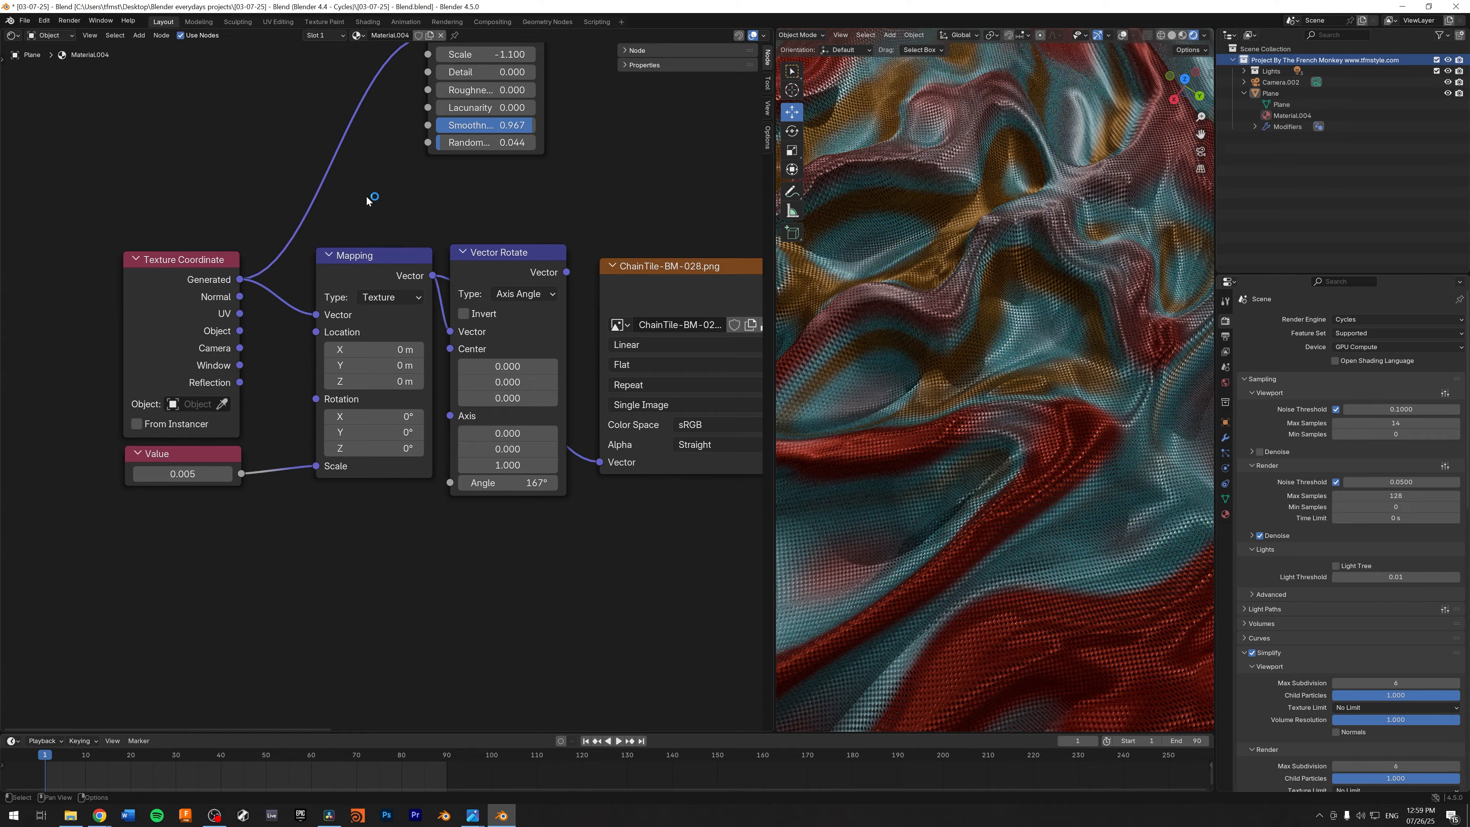
{"action": "left_click_drag", "start_coordinate": [379, 255], "coordinate": [337, 257]}
{"action": "left_click_drag", "start_coordinate": [117, 193], "coordinate": [191, 303]}
{"action": "left_click", "coordinate": [268, 554]}
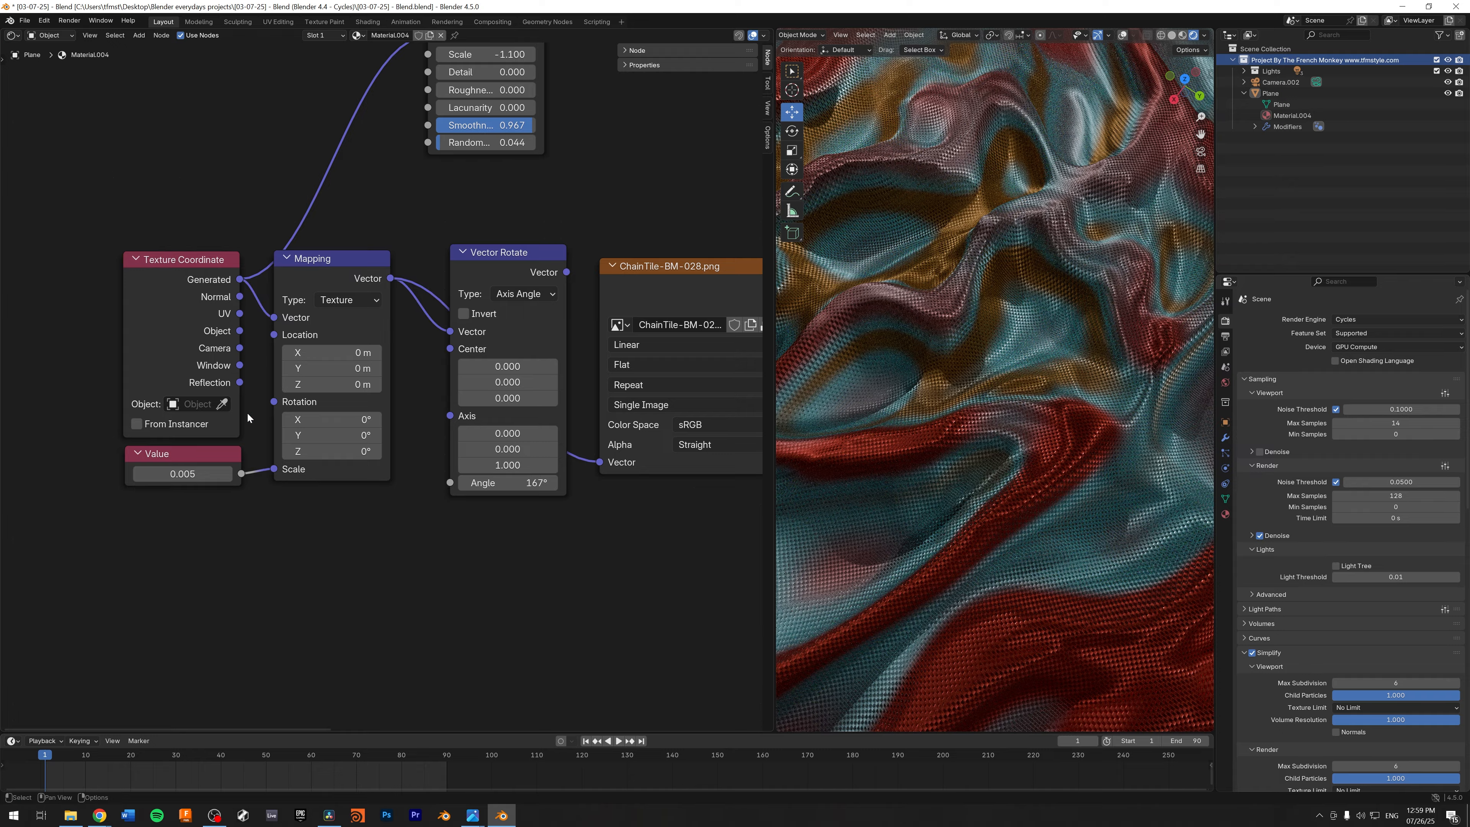
Step: Reconnect the Vector Rotate output to the ChainTile image's Vector input and set the rotation Angle to 196°
{"action": "left_click_drag", "start_coordinate": [496, 253], "coordinate": [483, 484]}
{"action": "scroll", "coordinate": [926, 311], "scroll_direction": "up", "scroll_amount": 3}
{"action": "middle_click_drag", "start_coordinate": [979, 246], "coordinate": [933, 481], "text": "shift"}
{"action": "left_click_drag", "start_coordinate": [497, 484], "coordinate": [490, 485]}
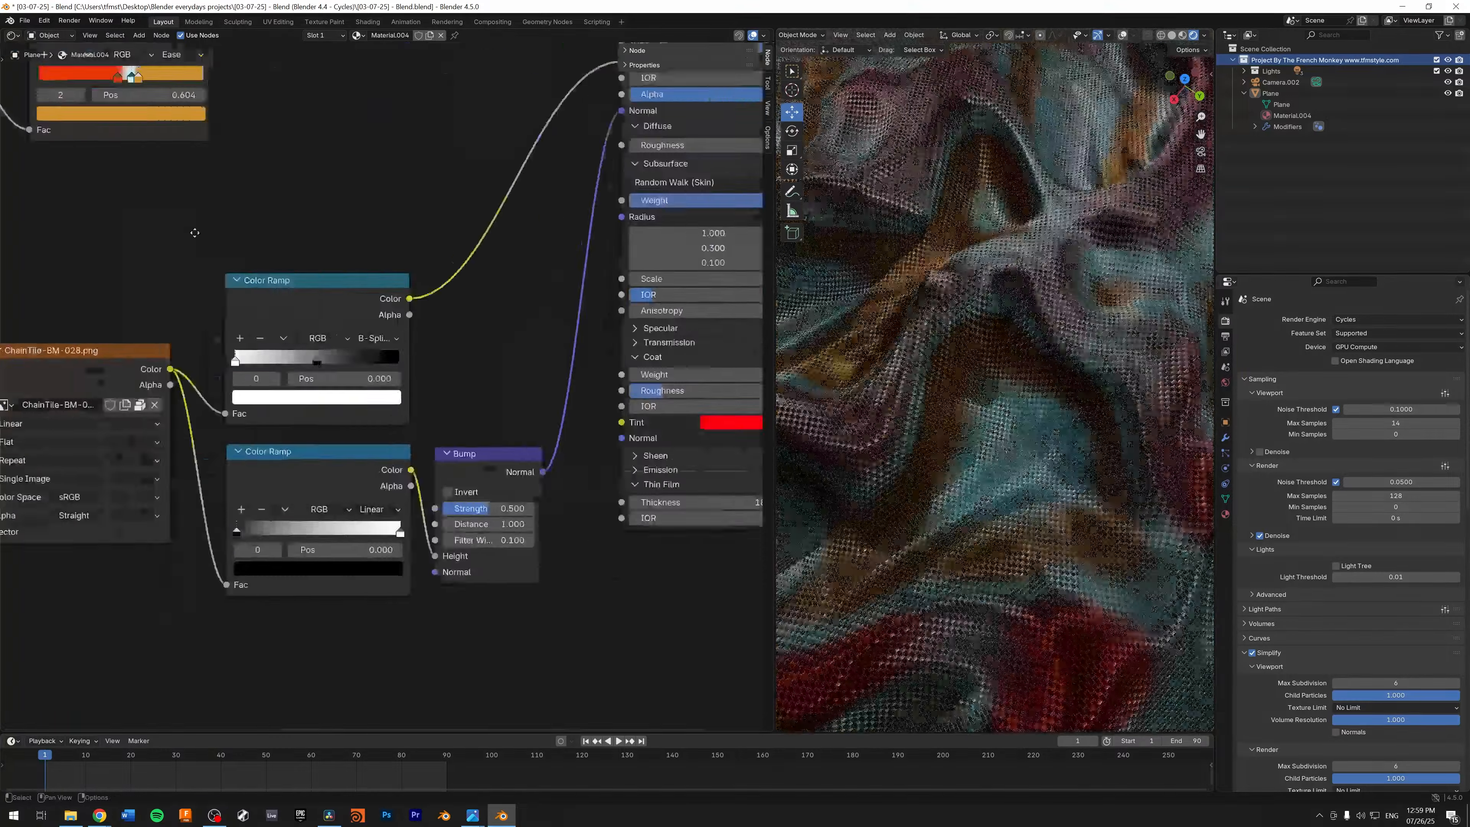
Step: Set the color space of the ChainTile-BM-028.png image texture to Non-Color
{"action": "middle_click_drag", "start_coordinate": [194, 233], "coordinate": [362, 151]}
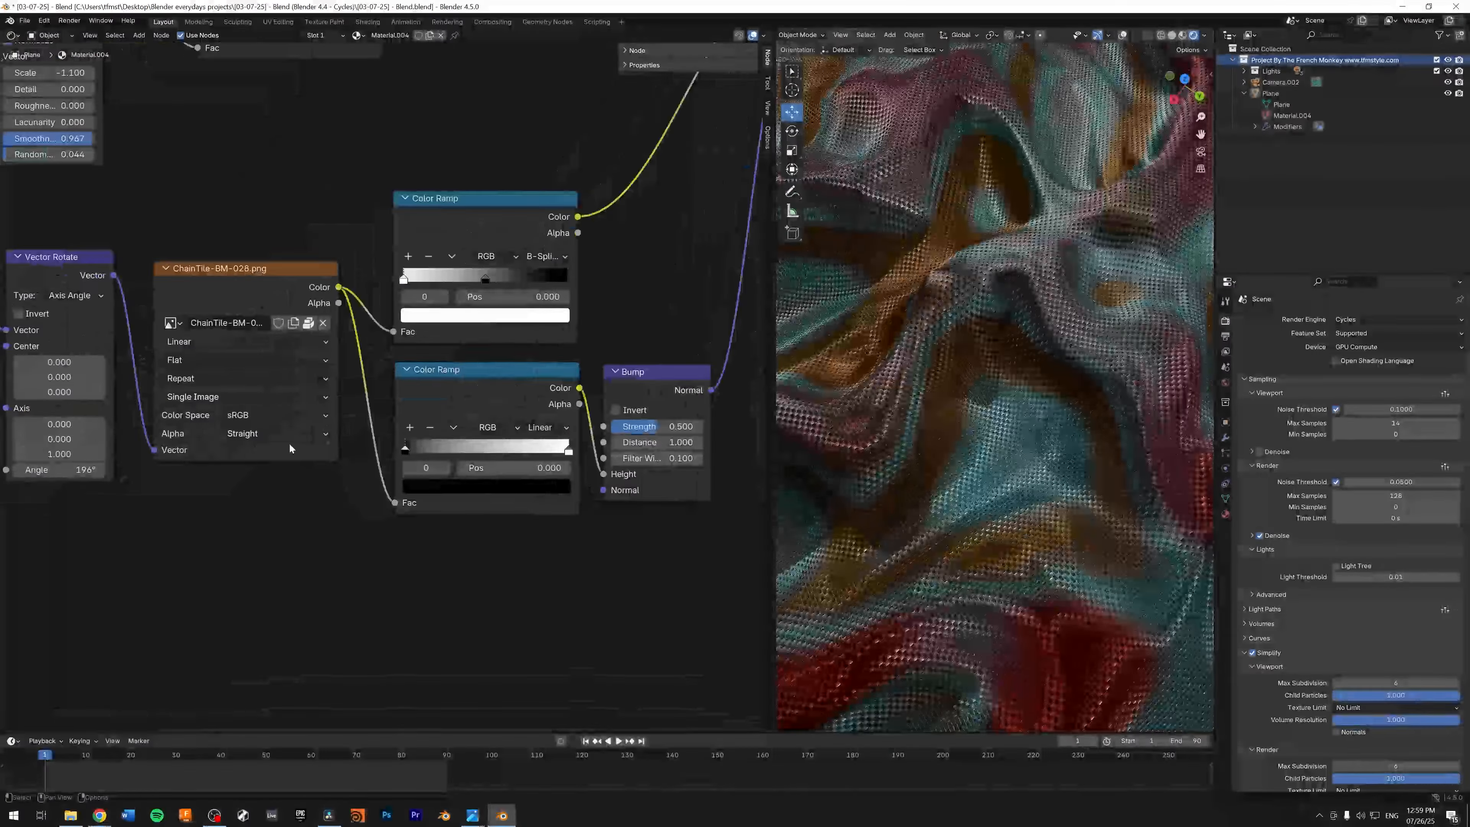
{"action": "scroll", "coordinate": [292, 449], "scroll_direction": "up", "scroll_amount": 3}
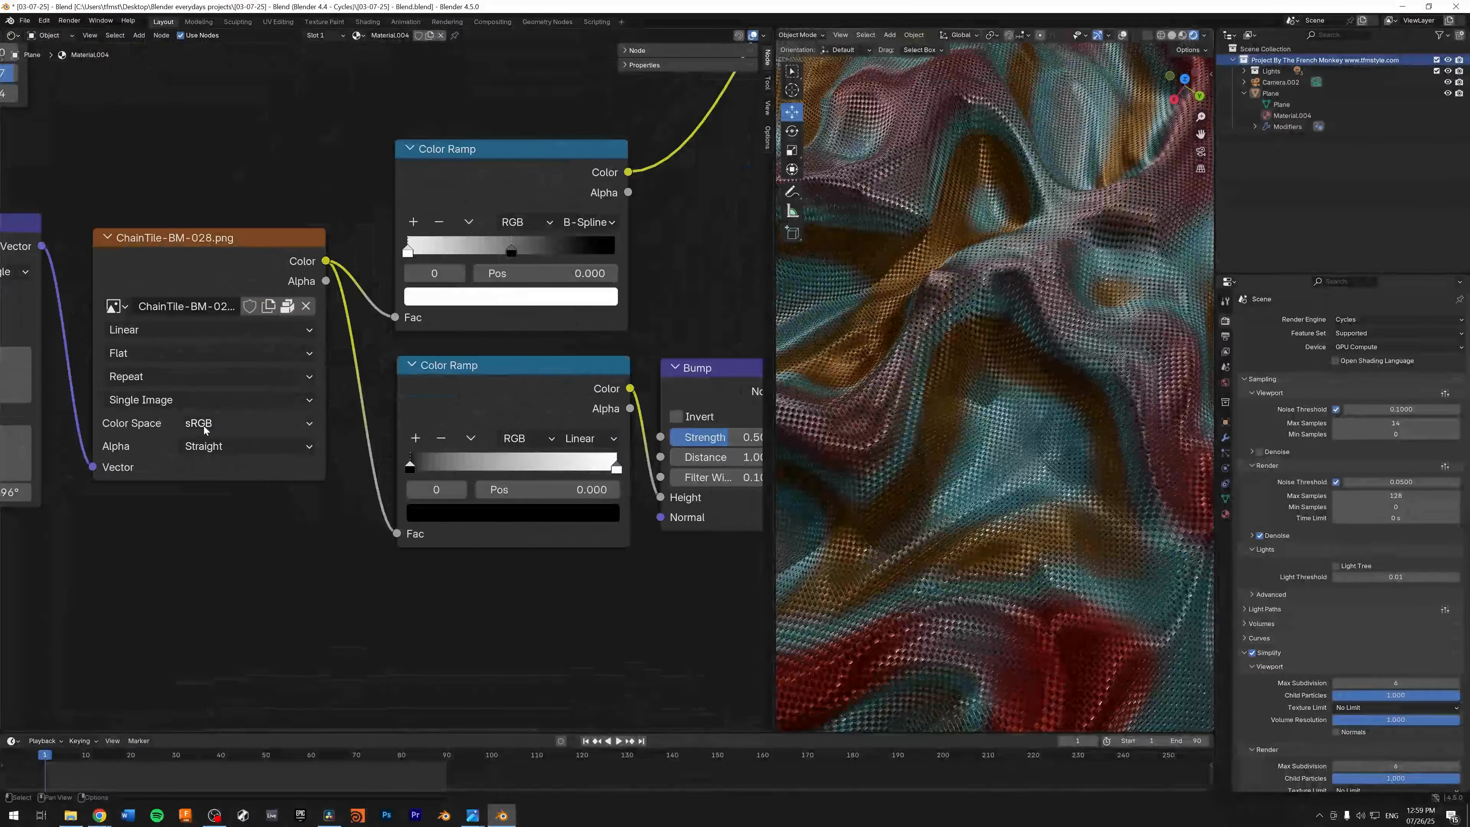
{"action": "left_click", "coordinate": [226, 428]}
{"action": "key", "text": "Escape"}
{"action": "left_click", "coordinate": [246, 423]}
{"action": "left_click", "coordinate": [407, 576]}
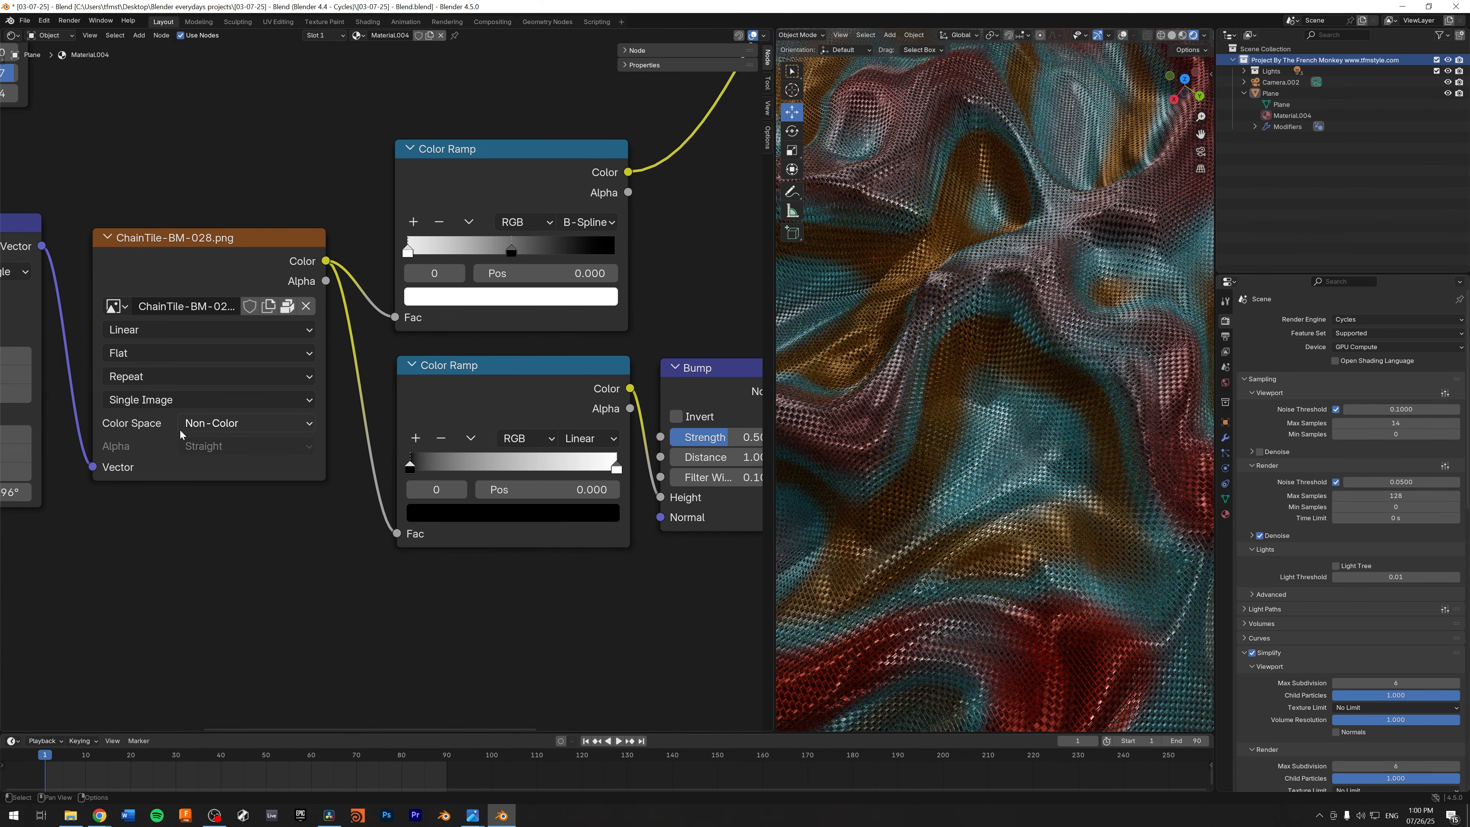
Step: Move the black stop of the upper, roughness Color Ramp to position 0.369
{"action": "middle_click_drag", "start_coordinate": [597, 614], "coordinate": [400, 629]}
{"action": "scroll", "coordinate": [532, 322], "scroll_direction": "up", "scroll_amount": 1}
{"action": "middle_click_drag", "start_coordinate": [521, 323], "coordinate": [468, 381]}
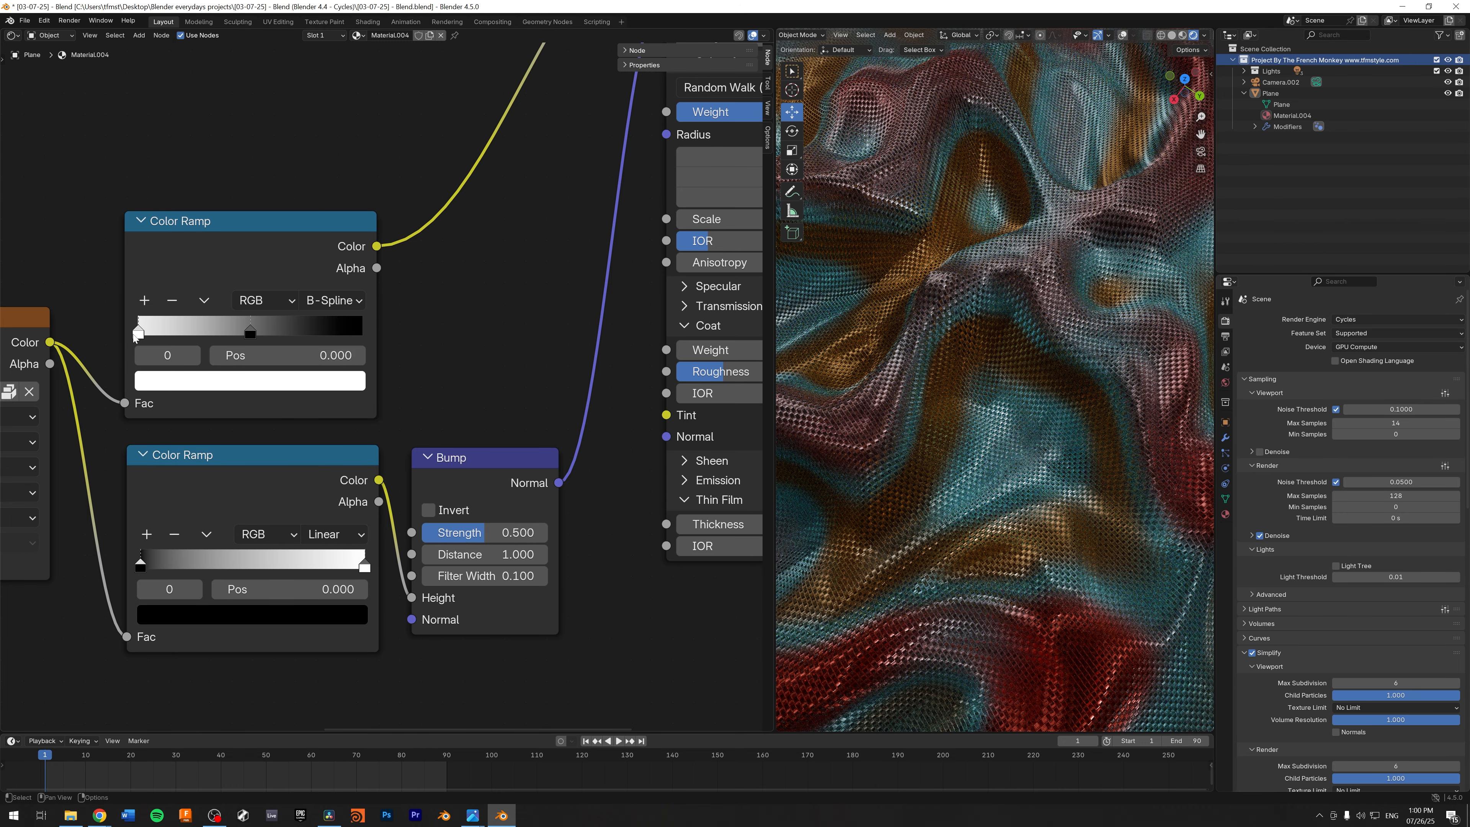
{"action": "left_click_drag", "start_coordinate": [139, 335], "coordinate": [86, 333]}
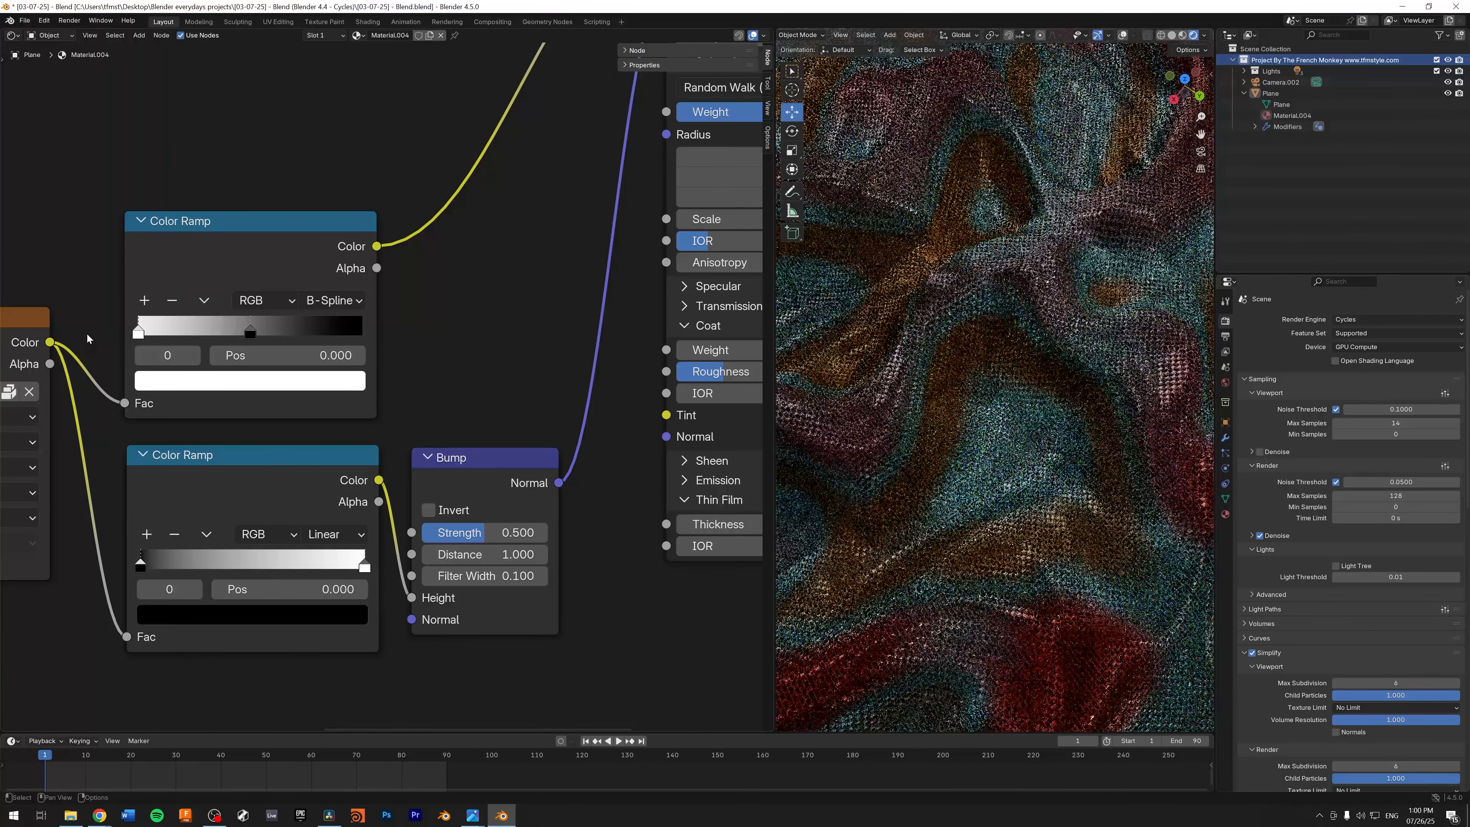
{"action": "middle_click_drag", "start_coordinate": [22, 376], "coordinate": [284, 180]}
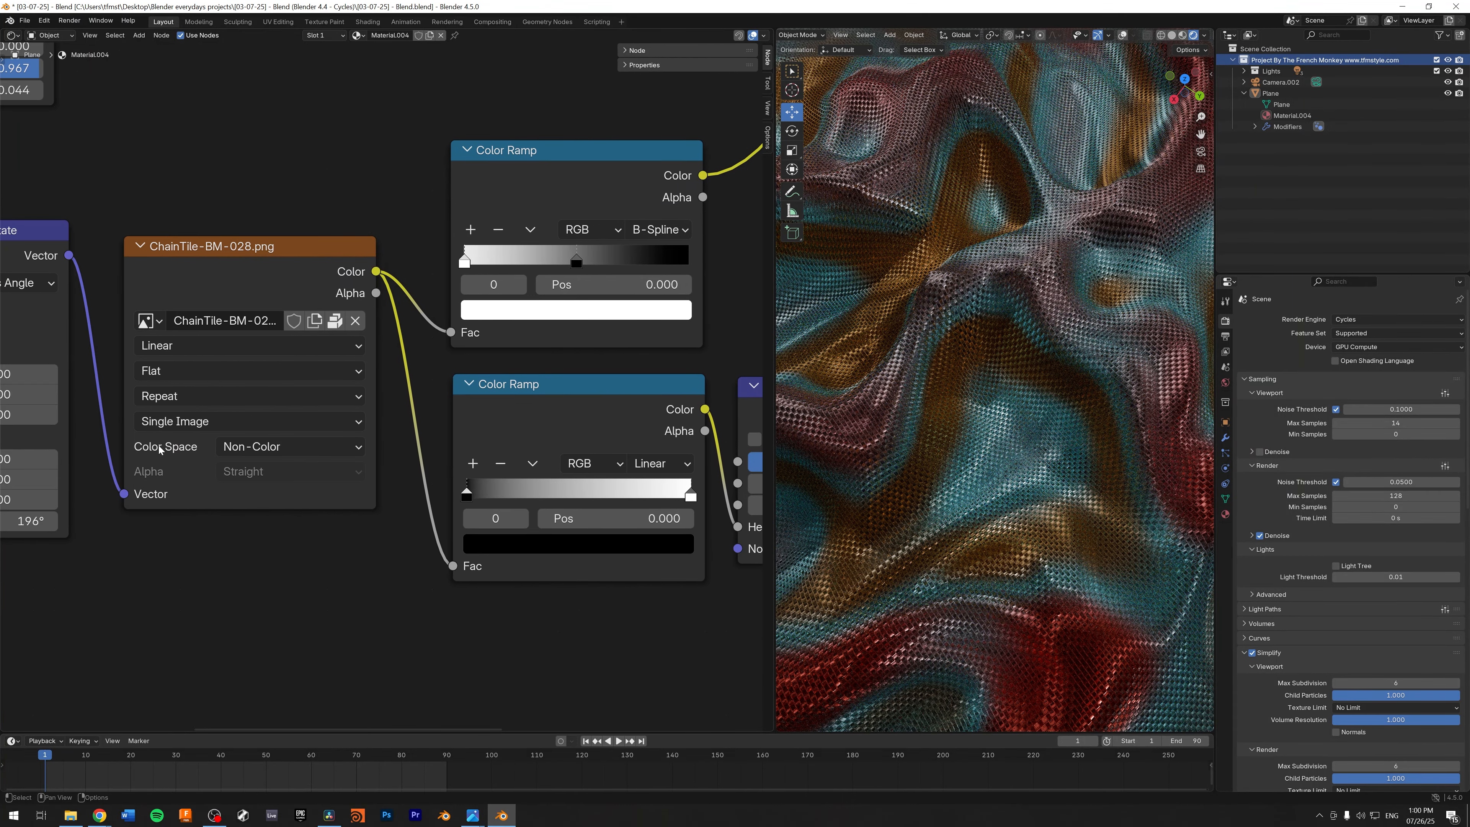
{"action": "middle_click_drag", "start_coordinate": [452, 242], "coordinate": [264, 268]}
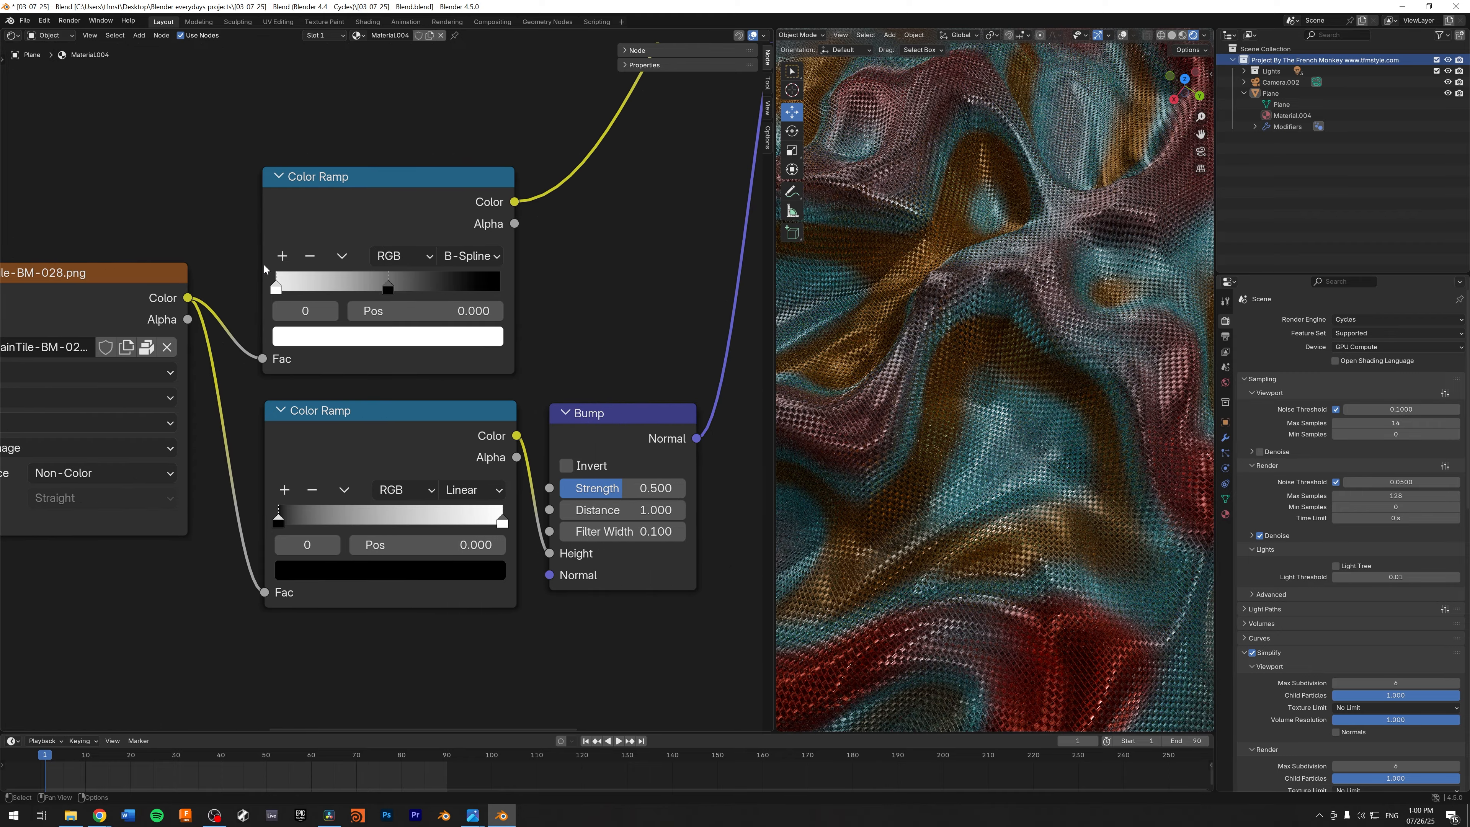
{"action": "left_click_drag", "start_coordinate": [396, 290], "coordinate": [356, 294]}
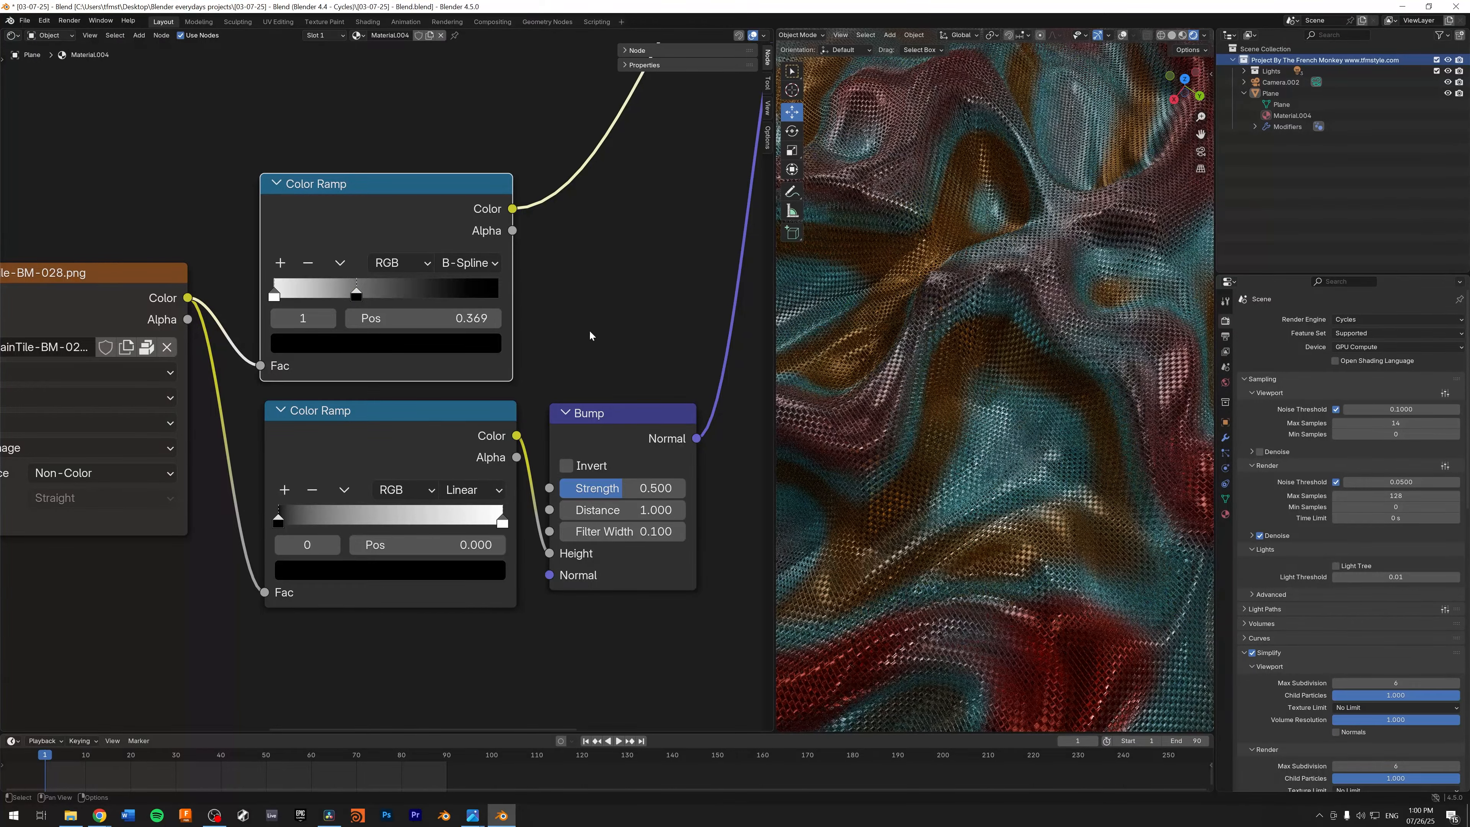
Step: Tighten the lower, bump Color Ramp by moving its black stop just past the middle and its white stop to position 0.686
{"action": "middle_click_drag", "start_coordinate": [591, 334], "coordinate": [509, 271]}
{"action": "middle_click_drag", "start_coordinate": [496, 288], "coordinate": [325, 508]}
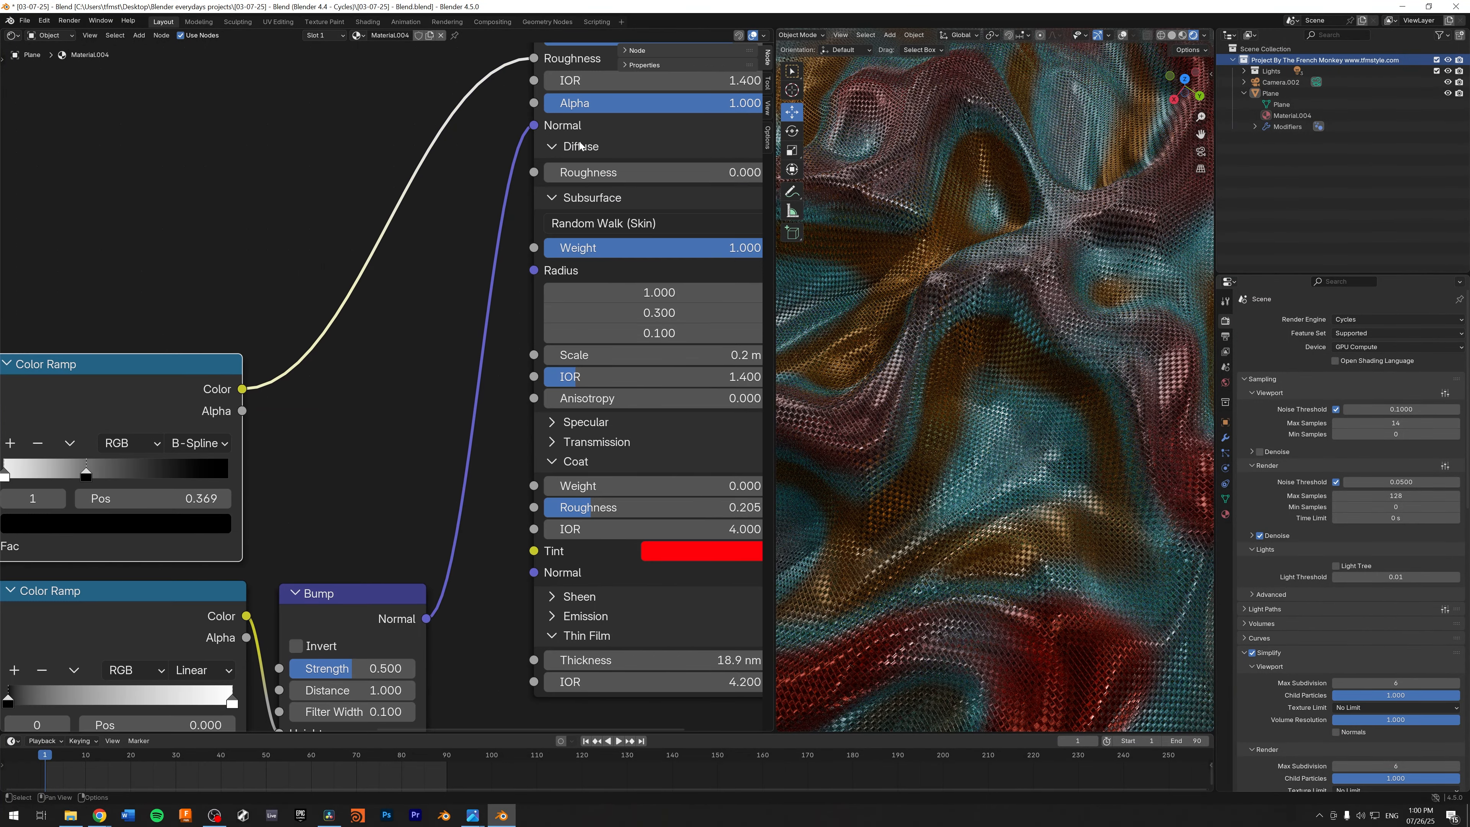
{"action": "middle_click_drag", "start_coordinate": [389, 457], "coordinate": [618, 168]}
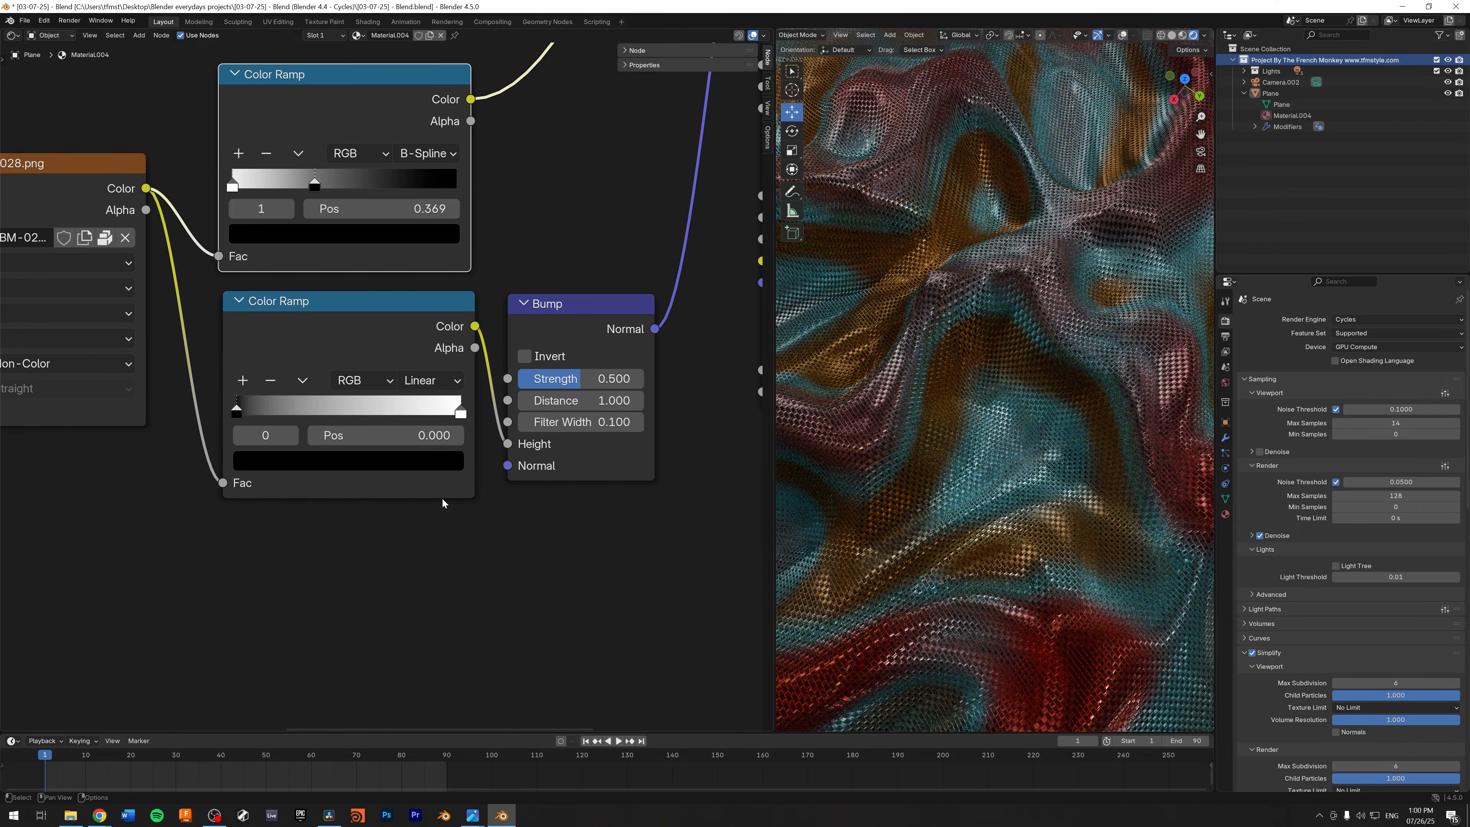
{"action": "left_click_drag", "start_coordinate": [236, 414], "coordinate": [413, 416]}
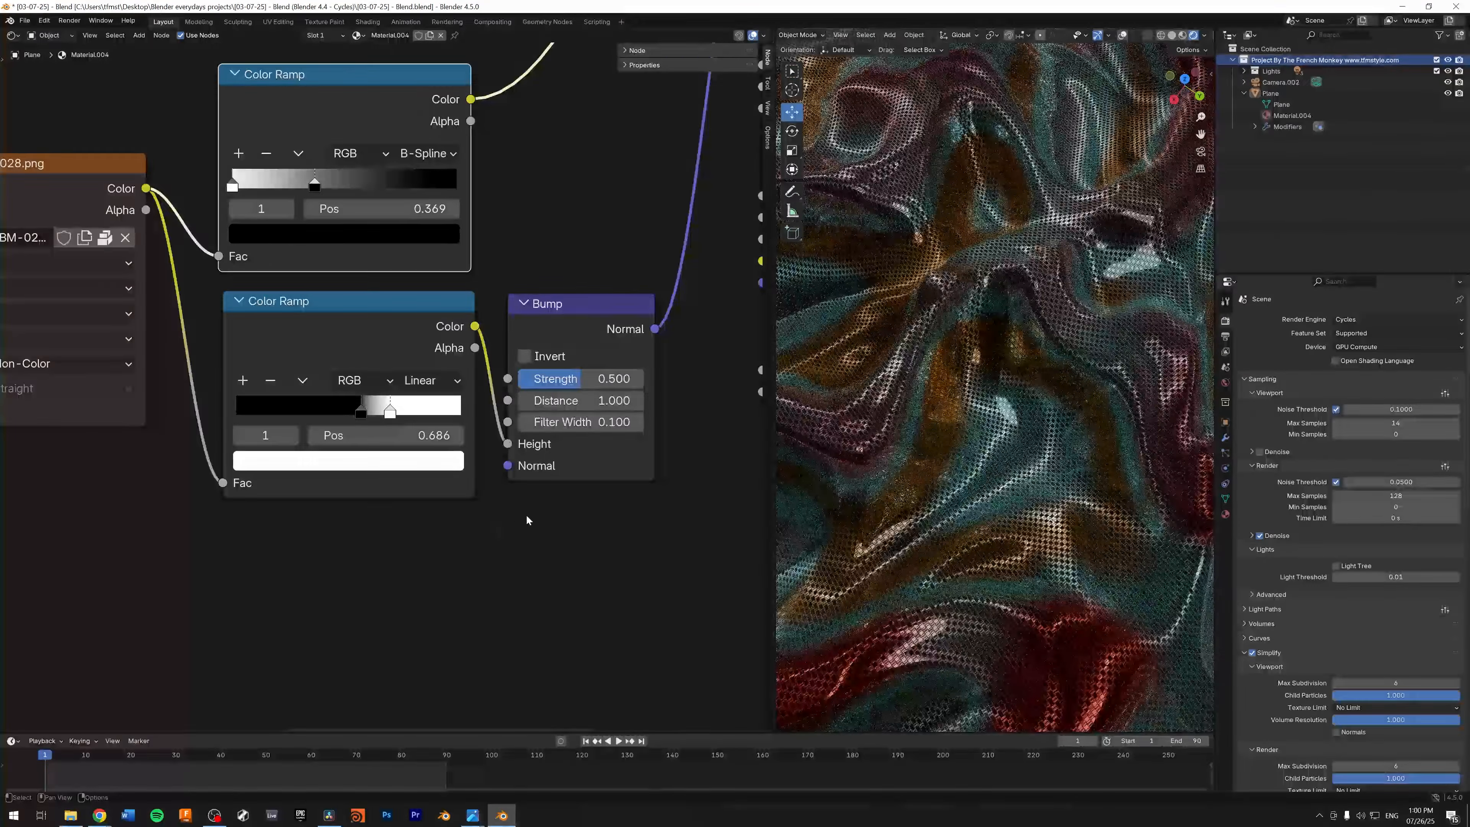
Step: Try the Bump node at Strength 1.000, set it to 0.489 and inspect the weave up close
{"action": "middle_click_drag", "start_coordinate": [527, 520], "coordinate": [268, 509]}
{"action": "left_click_drag", "start_coordinate": [353, 369], "coordinate": [353, 369]}
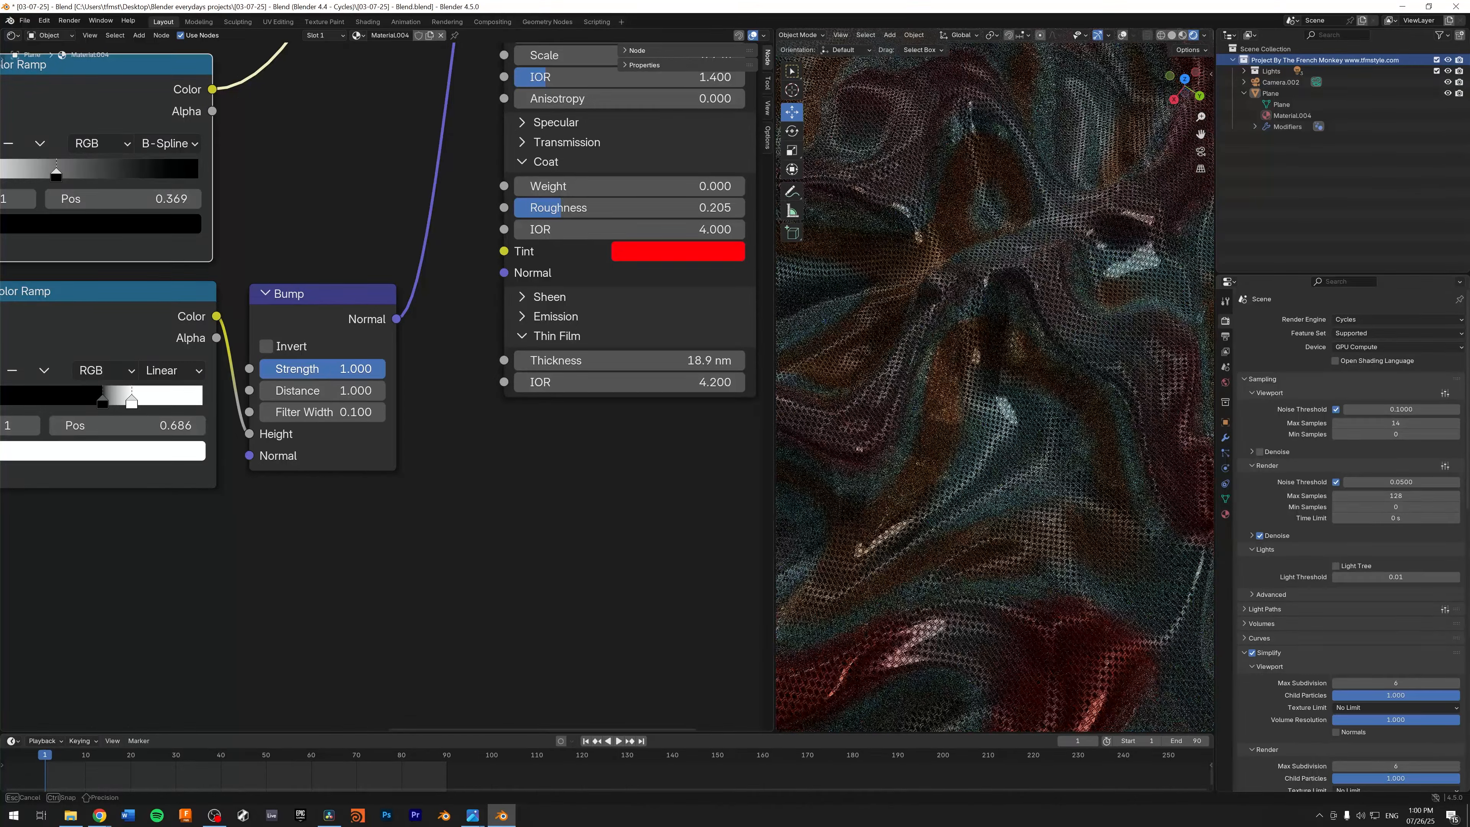
{"action": "left_click_drag", "start_coordinate": [353, 369], "coordinate": [320, 369]}
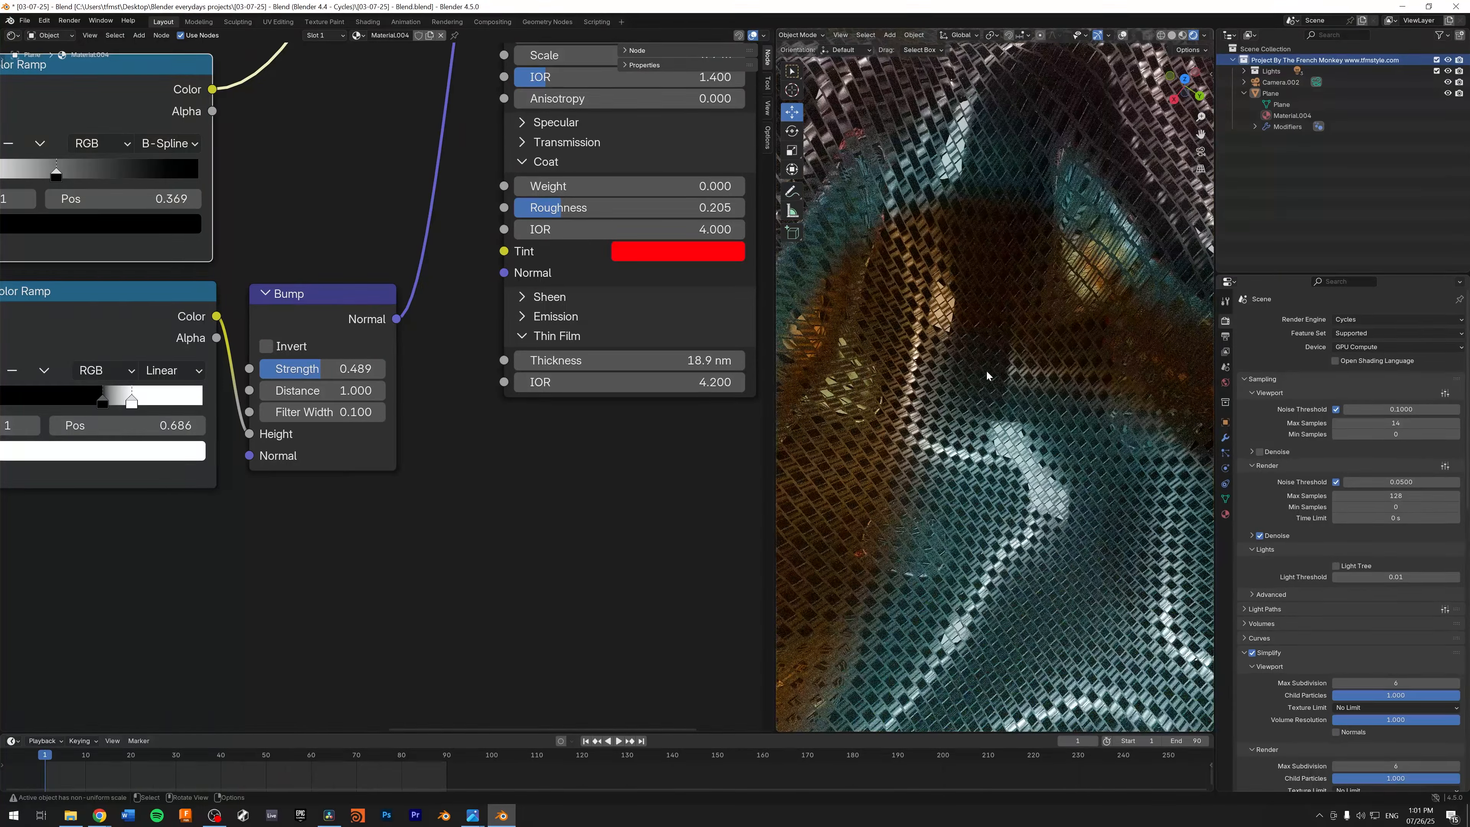
{"action": "middle_click_drag", "start_coordinate": [961, 305], "coordinate": [1010, 394]}
{"action": "scroll", "coordinate": [703, 417], "scroll_direction": "down", "scroll_amount": 4}
Step: Duplicate the roughness Color Ramp below the bump Color Ramp and connect the image texture's Color output to the copy's Fac input
{"action": "key", "text": "ctrl+c"}
{"action": "left_click", "coordinate": [251, 581]}
{"action": "key", "text": "ctrl+v"}
{"action": "left_click_drag", "start_coordinate": [107, 245], "coordinate": [167, 631]}
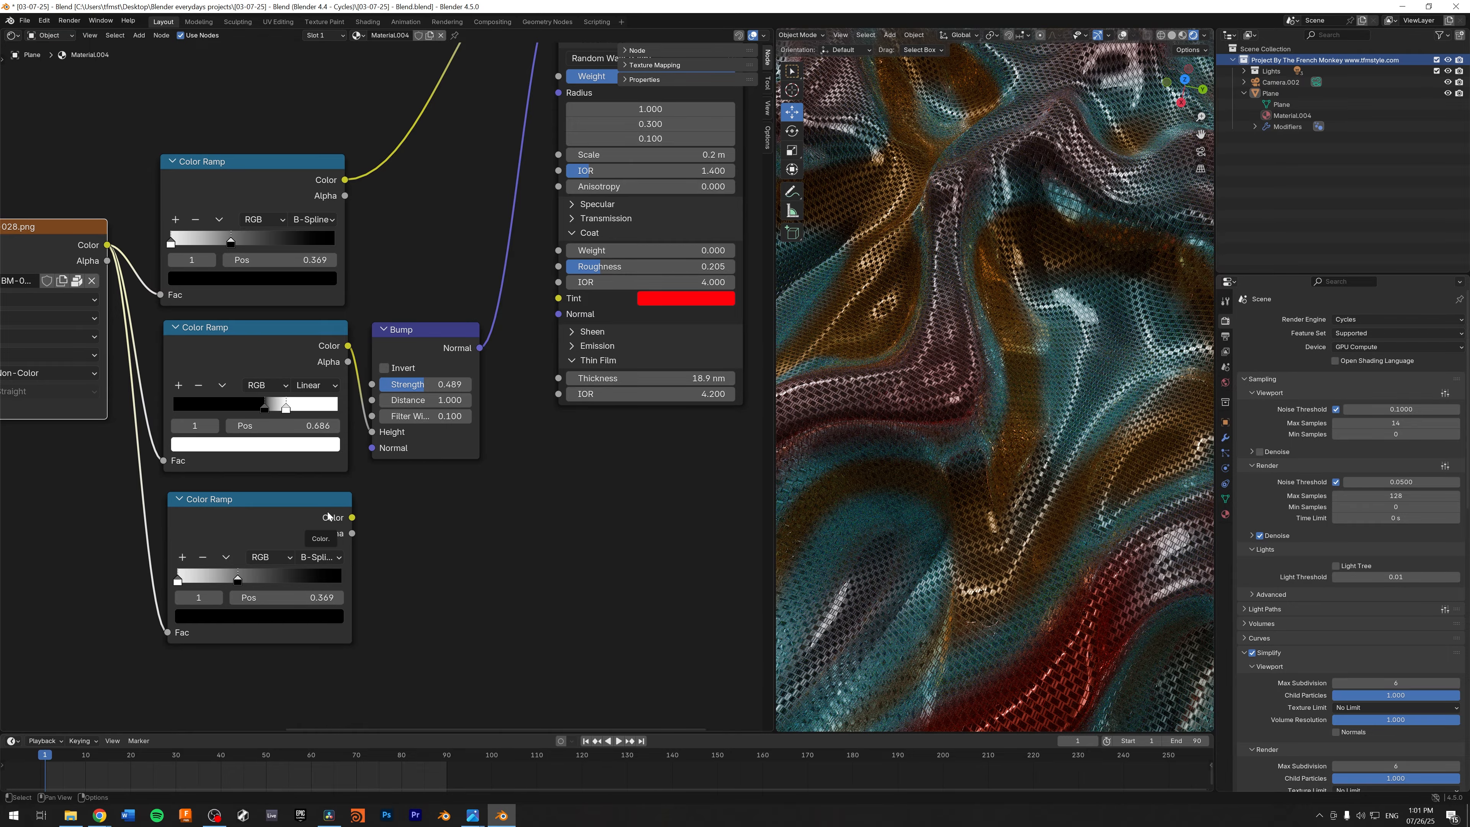
Step: Move the copied Color Ramp's black stop to position 1.000 and connect its Color output to the Principled BSDF's Alpha input
{"action": "middle_click_drag", "start_coordinate": [624, 463], "coordinate": [603, 607]}
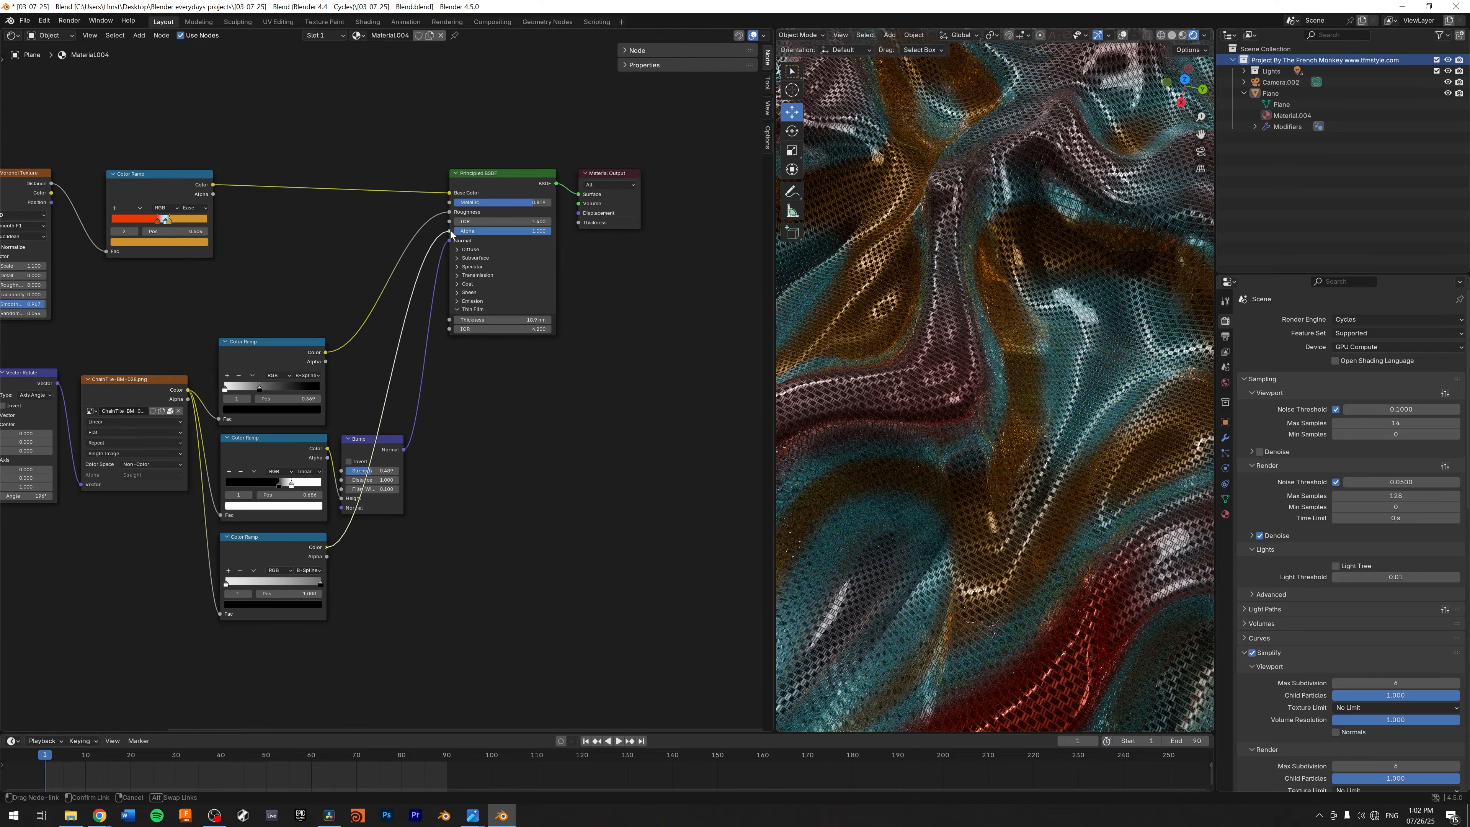
{"action": "left_click_drag", "start_coordinate": [450, 230], "coordinate": [450, 230]}
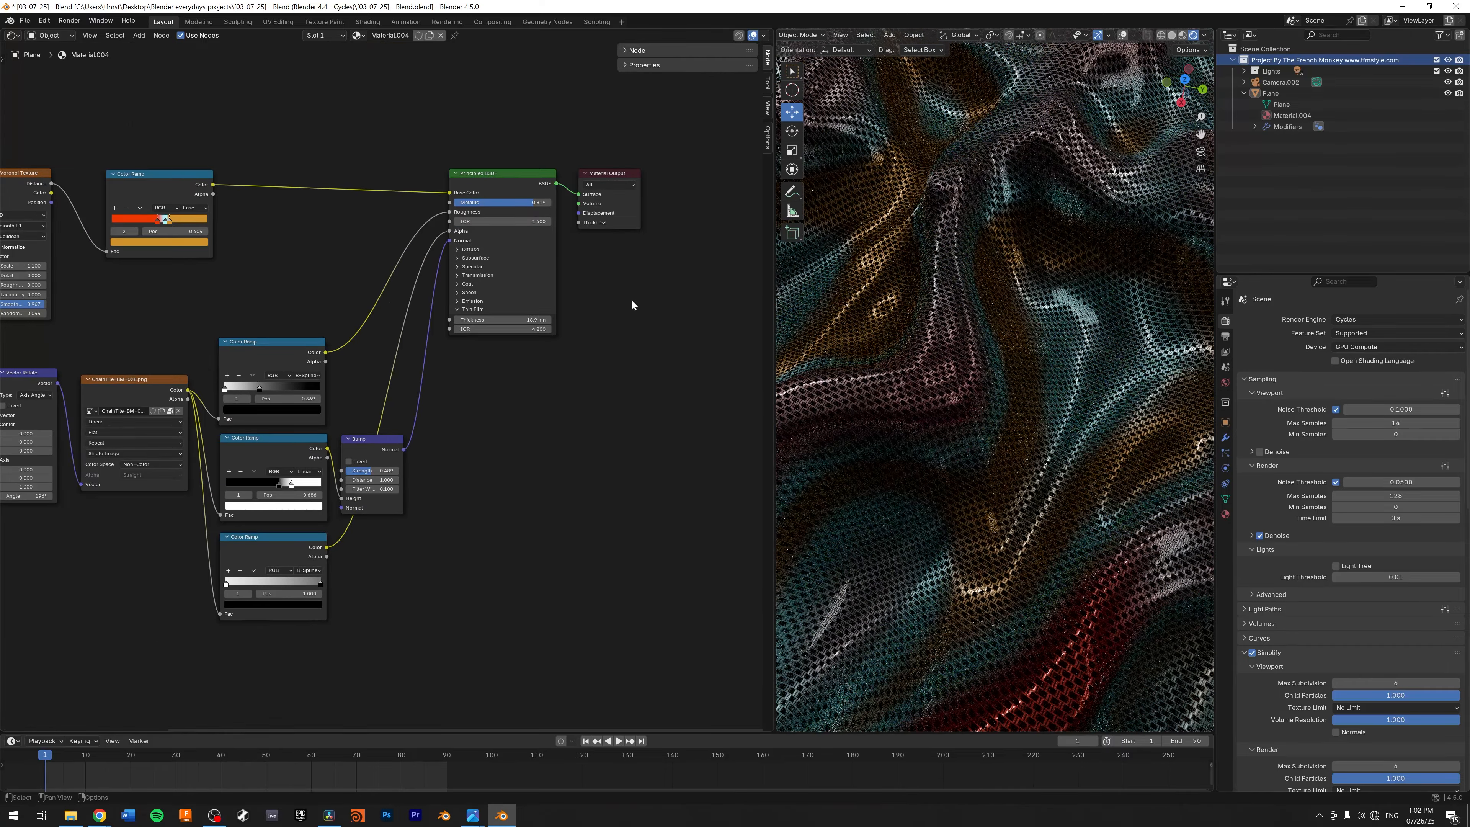
Step: Examine the alpha-driven chain fabric in the rendered viewport, both up close and from a distance
{"action": "scroll", "coordinate": [904, 452], "scroll_direction": "up", "scroll_amount": 5}
{"action": "middle_click_drag", "start_coordinate": [943, 420], "coordinate": [1000, 418], "text": "shift"}
{"action": "scroll", "coordinate": [908, 439], "scroll_direction": "down", "scroll_amount": 6}
{"action": "scroll", "coordinate": [957, 394], "scroll_direction": "up", "scroll_amount": 5}
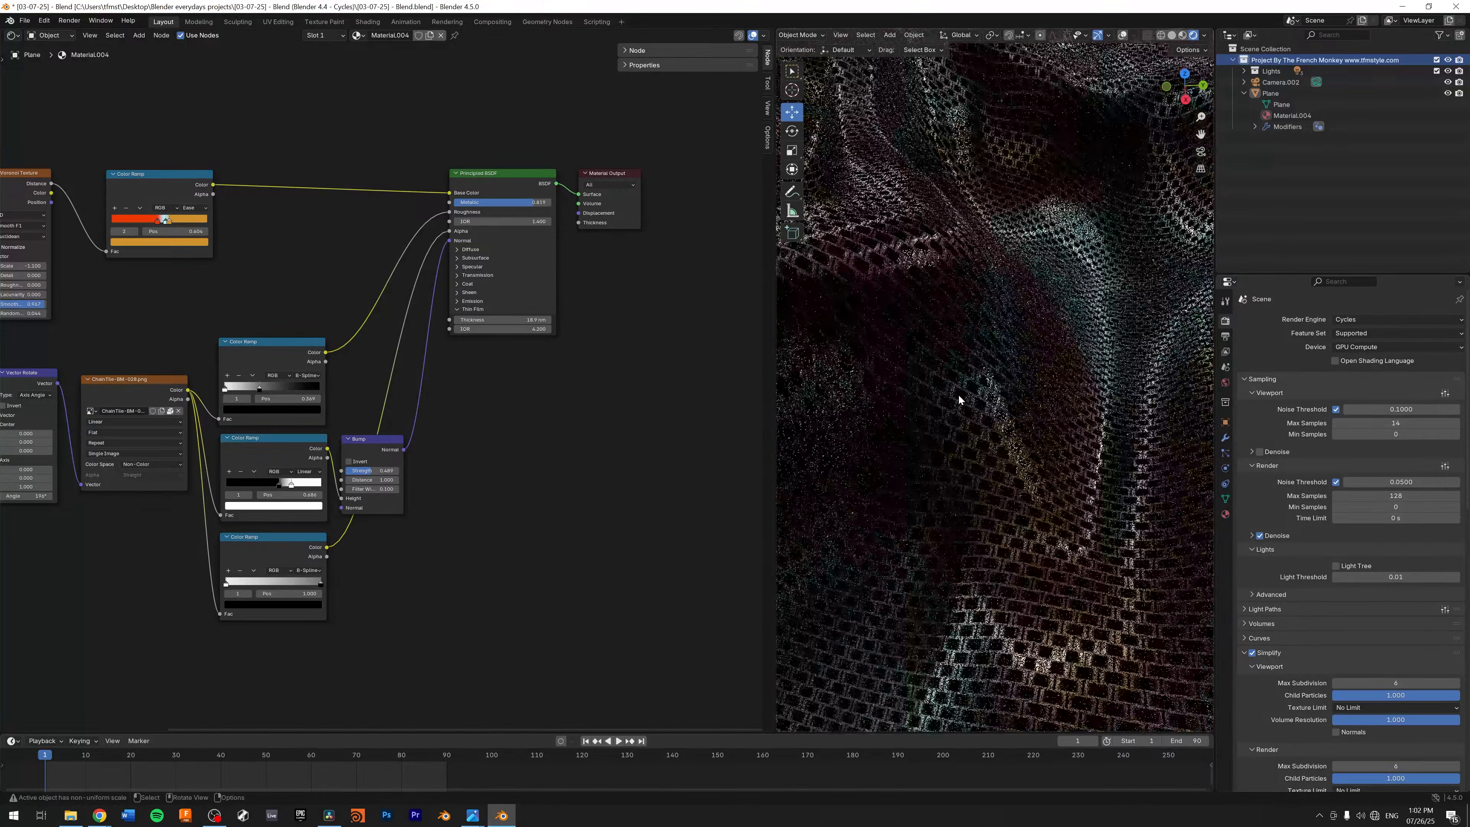
{"action": "scroll", "coordinate": [951, 370], "scroll_direction": "down", "scroll_amount": 6}
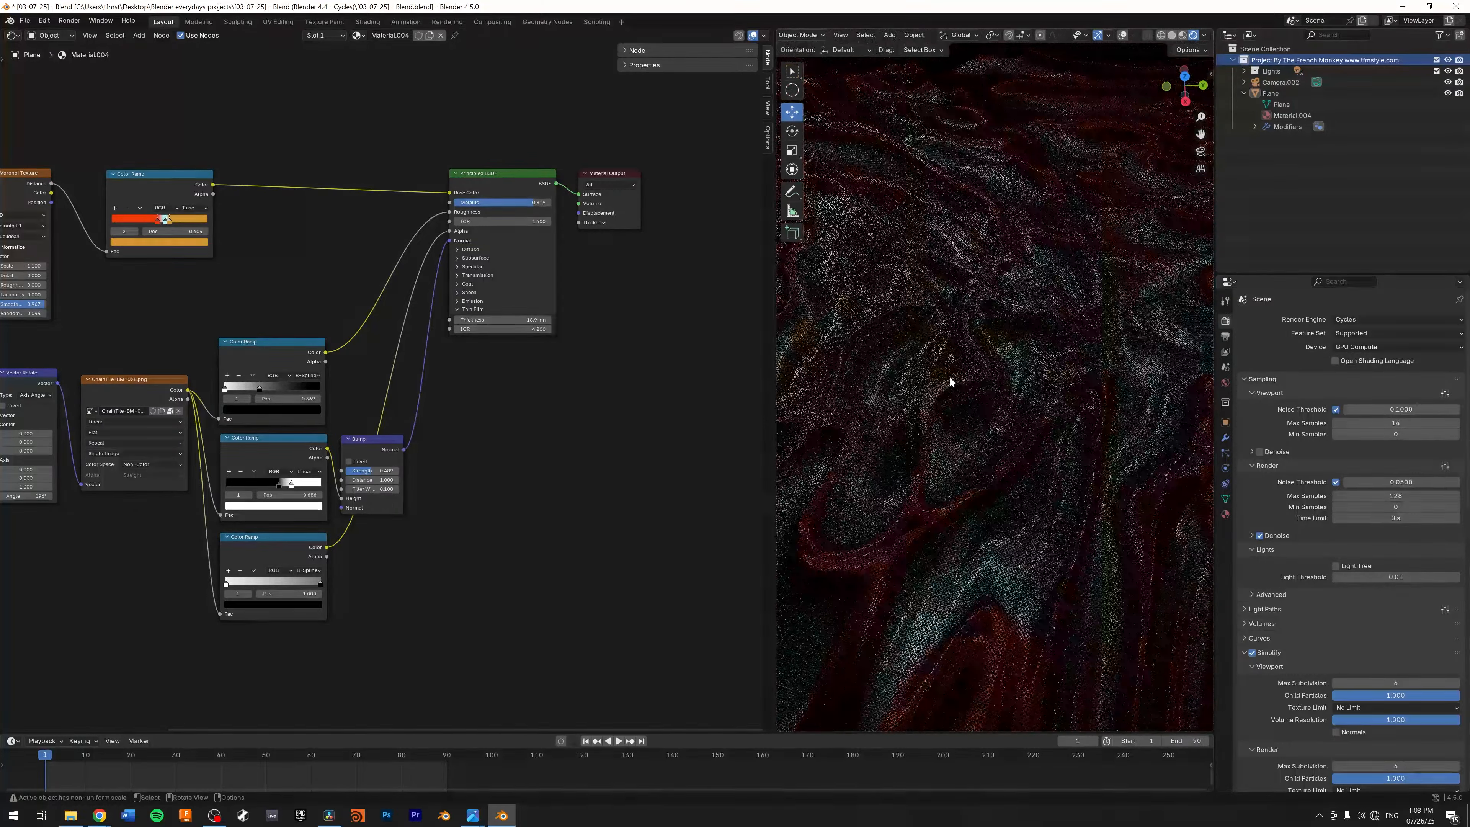
{"action": "scroll", "coordinate": [955, 394], "scroll_direction": "up", "scroll_amount": 3}
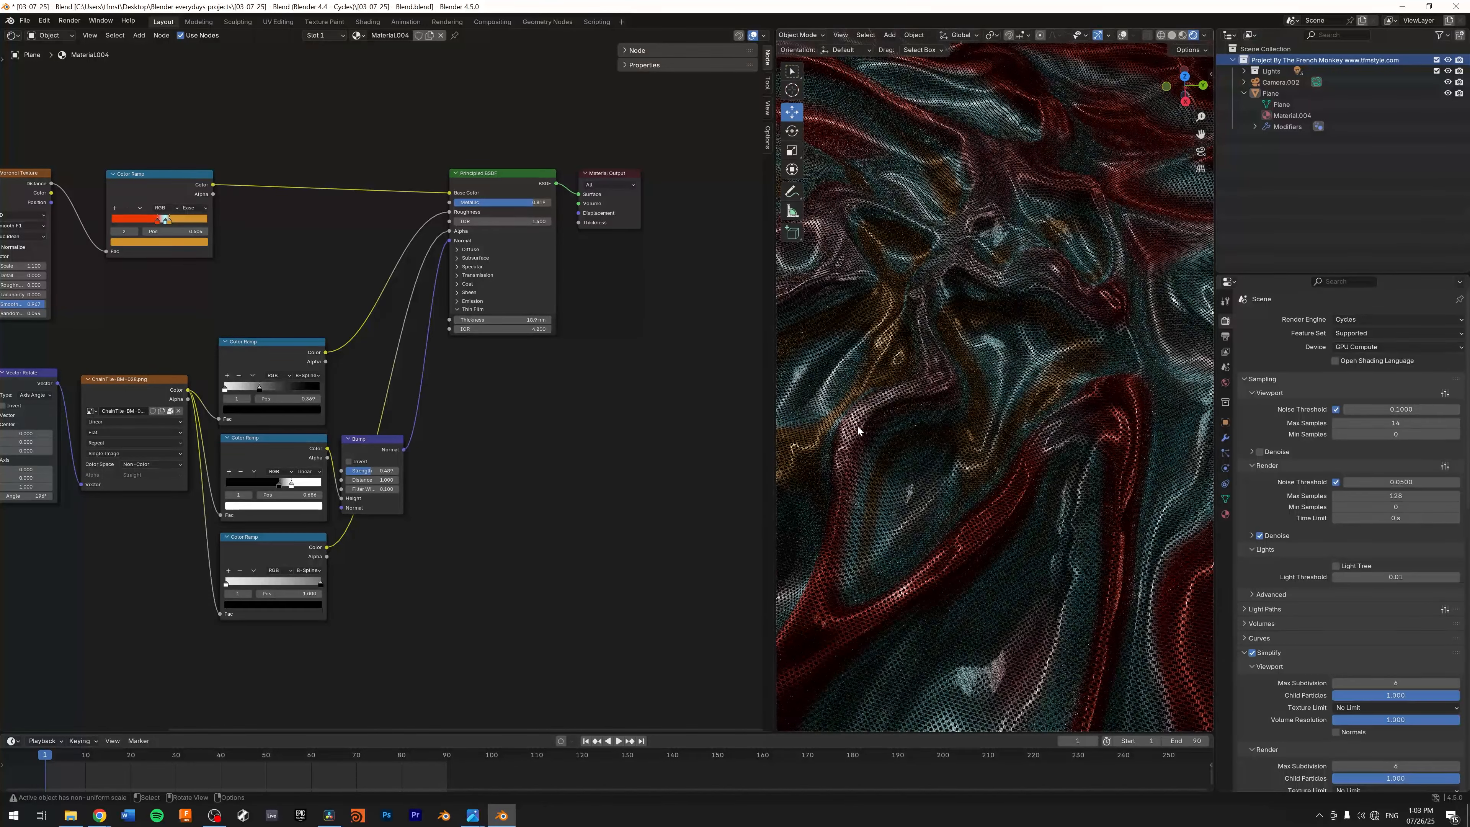
{"action": "scroll", "coordinate": [946, 417], "scroll_direction": "up", "scroll_amount": 3}
{"action": "key", "text": "Home"}
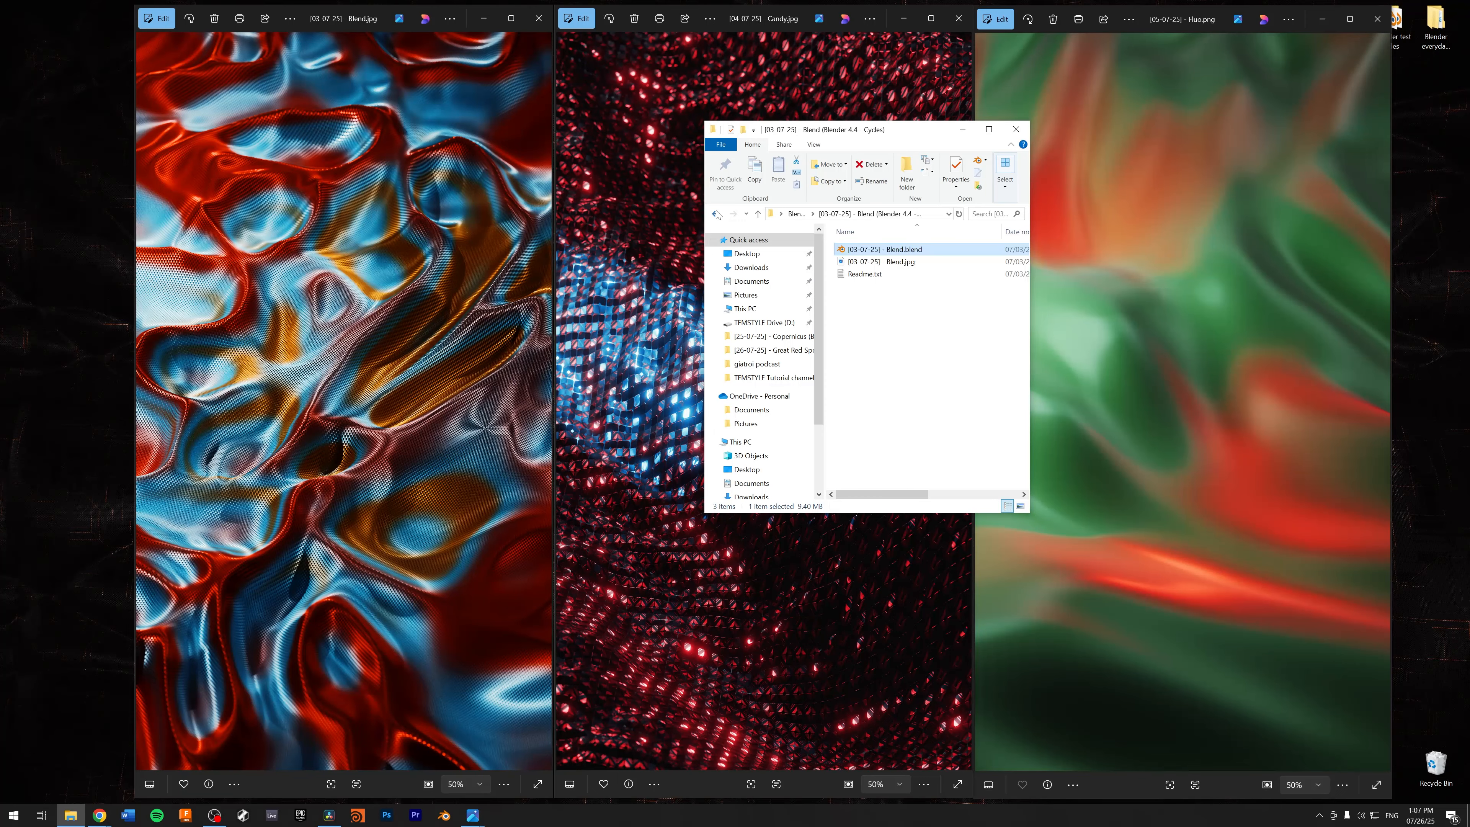
Step: Go to the [04-07-25] - Candy project folder in File Explorer and open [04-07-25] - Candy.blend in Blender
{"action": "left_click", "coordinate": [717, 214]}
{"action": "double_click", "coordinate": [923, 262]}
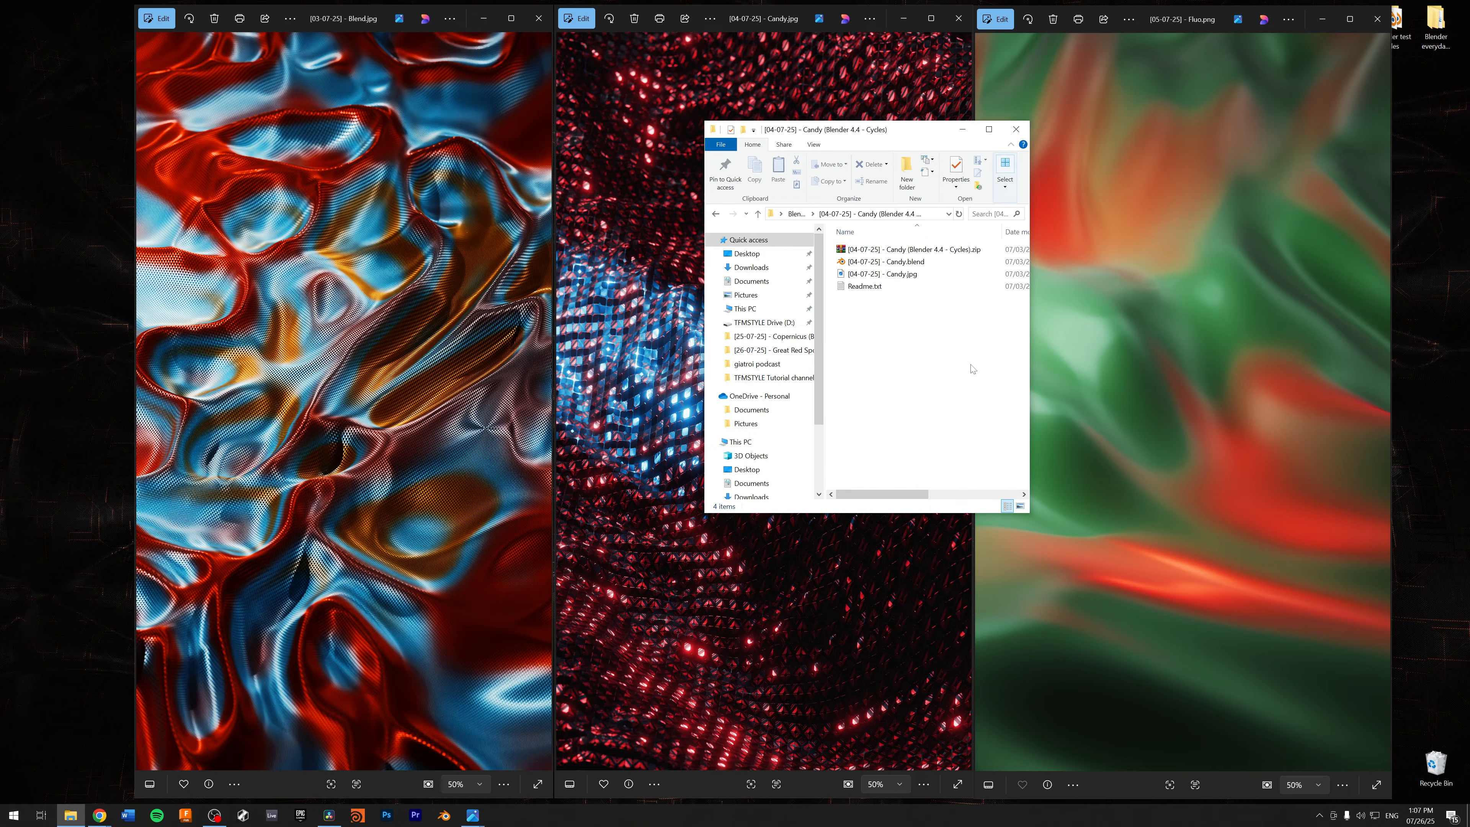
{"action": "left_click", "coordinate": [882, 262]}
{"action": "key", "text": "Return"}
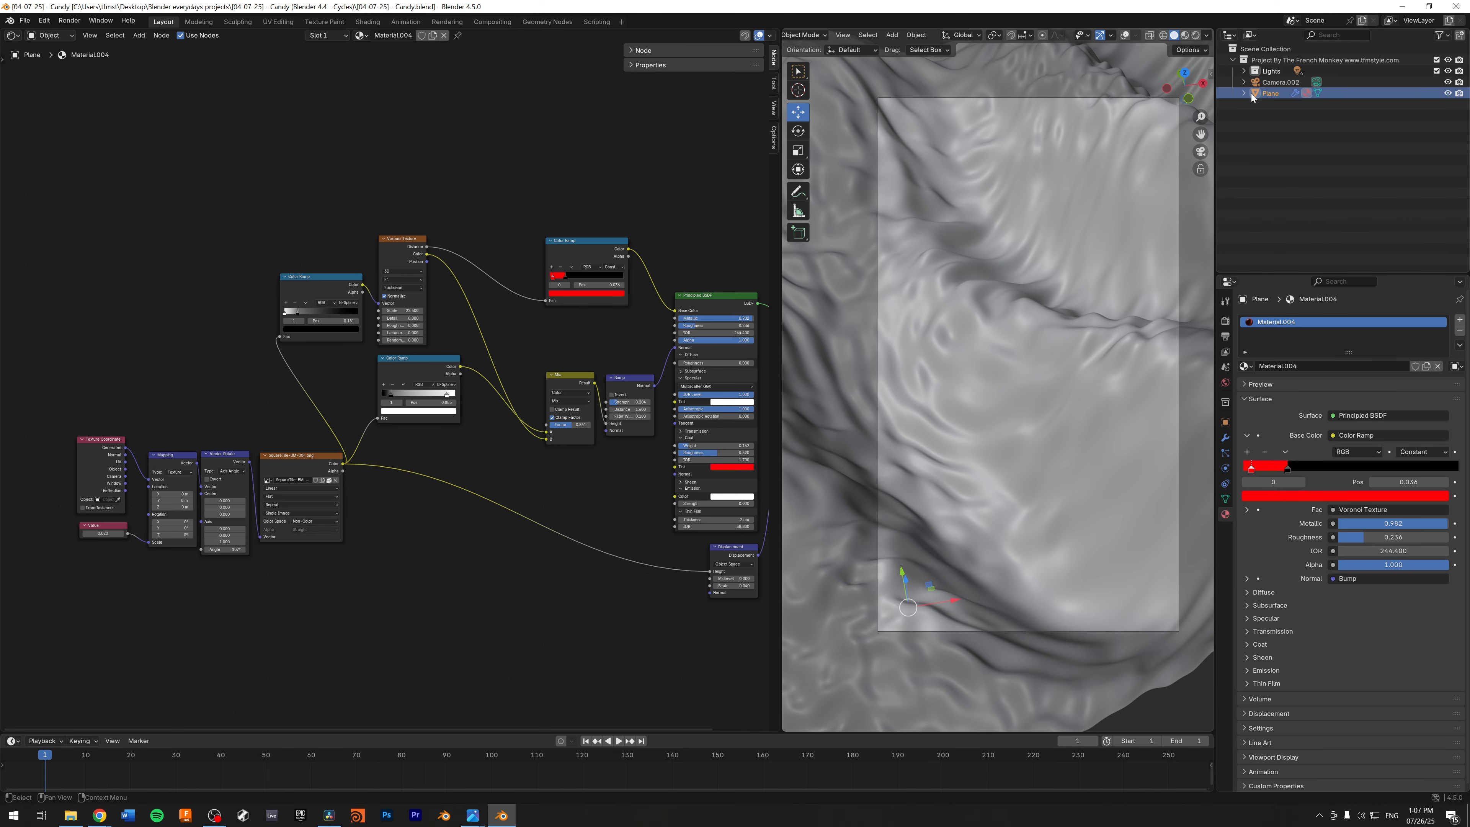
Step: Leave the camera view to see the plane at an angle, and switch the Shader Editor to the Geometry Node Editor
{"action": "left_click", "coordinate": [1200, 152]}
{"action": "middle_click_drag", "start_coordinate": [1089, 331], "coordinate": [1038, 395]}
{"action": "left_click", "coordinate": [13, 35]}
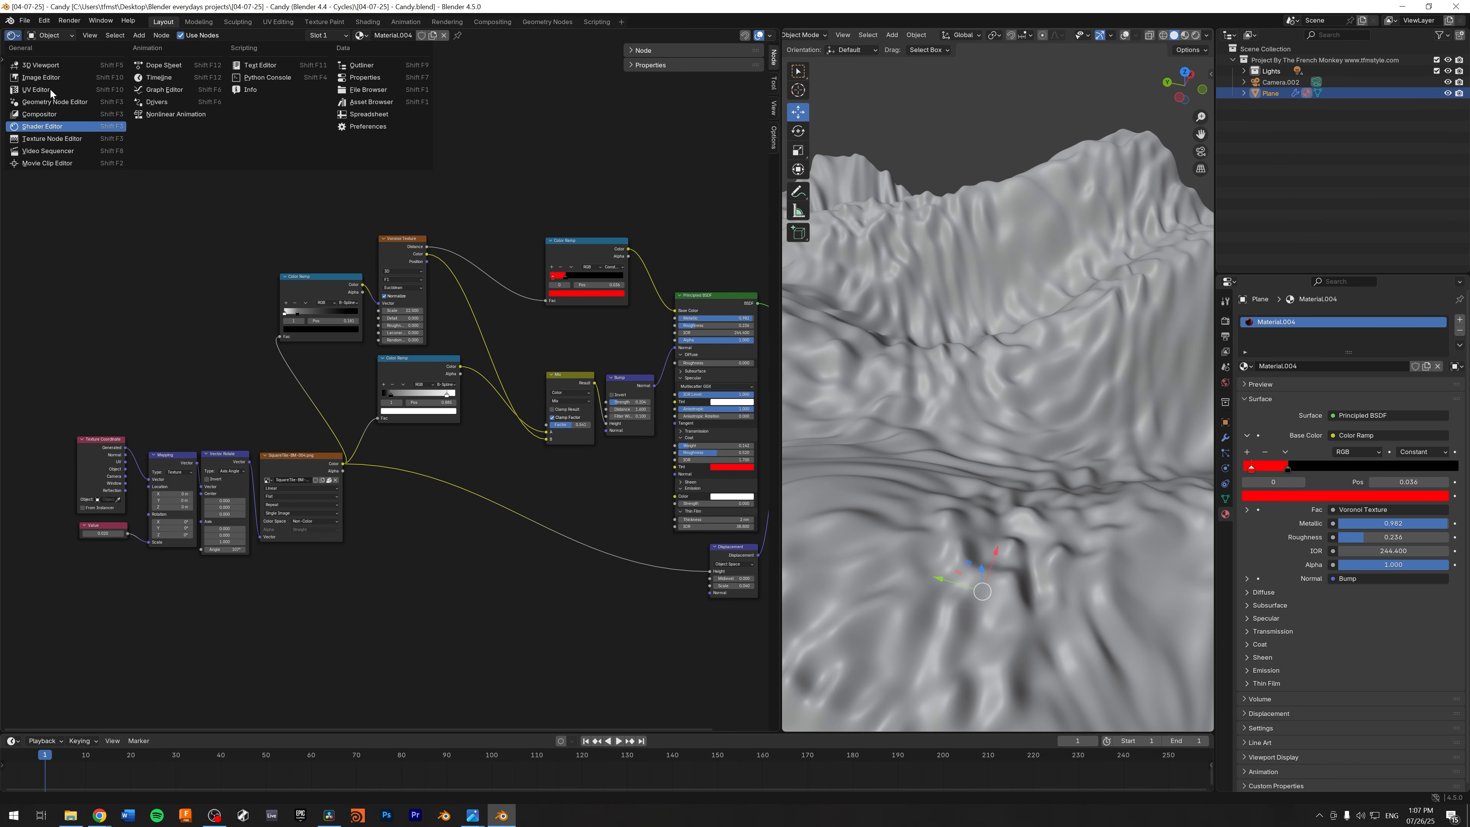
{"action": "left_click", "coordinate": [53, 102]}
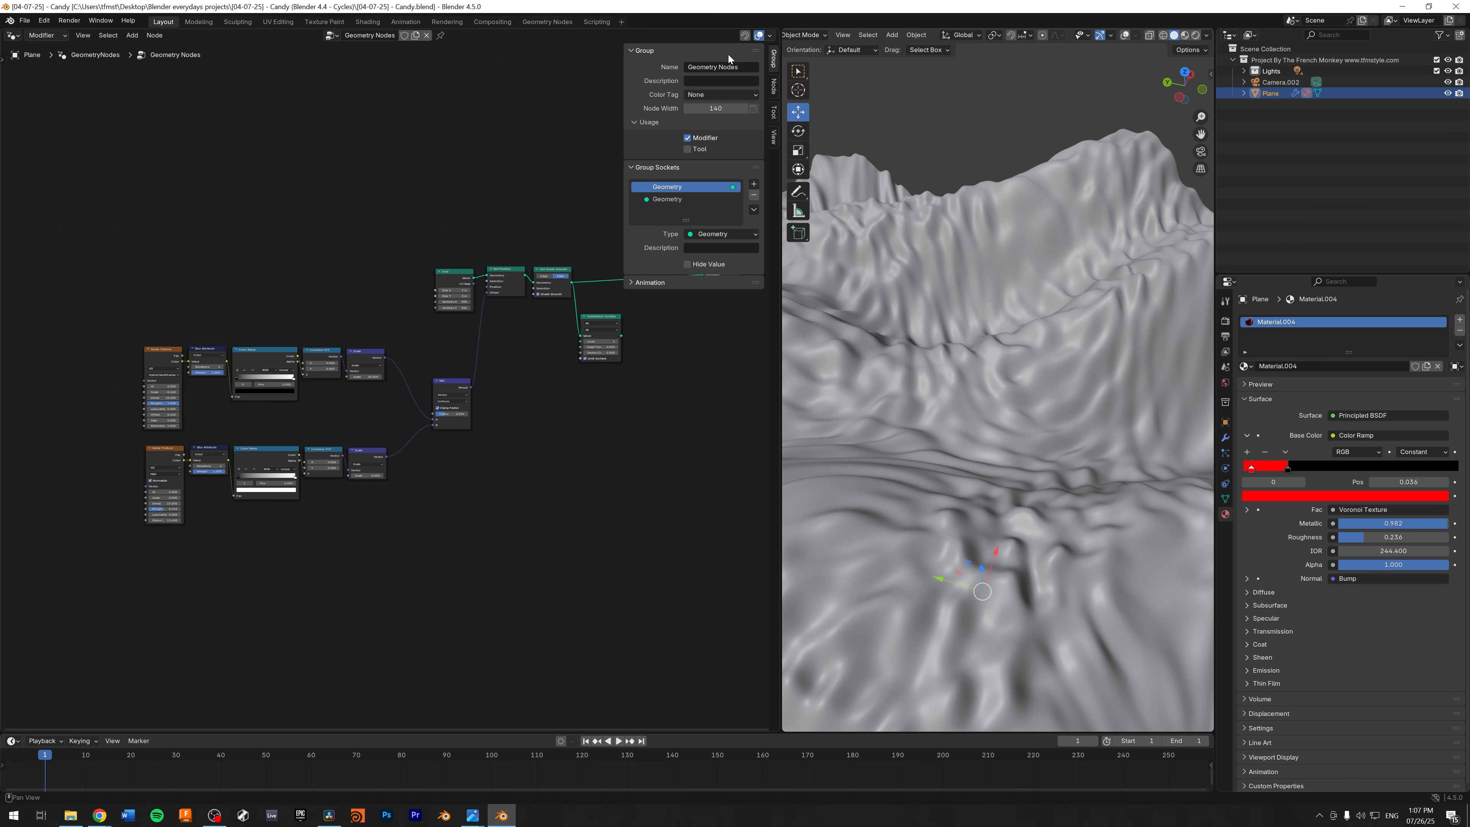
Step: Collapse the Group and Group Sockets sections so the plane's node tree is unobstructed
{"action": "left_click", "coordinate": [644, 51]}
{"action": "left_click", "coordinate": [657, 65]}
{"action": "scroll", "coordinate": [659, 388], "scroll_direction": "up", "scroll_amount": 2}
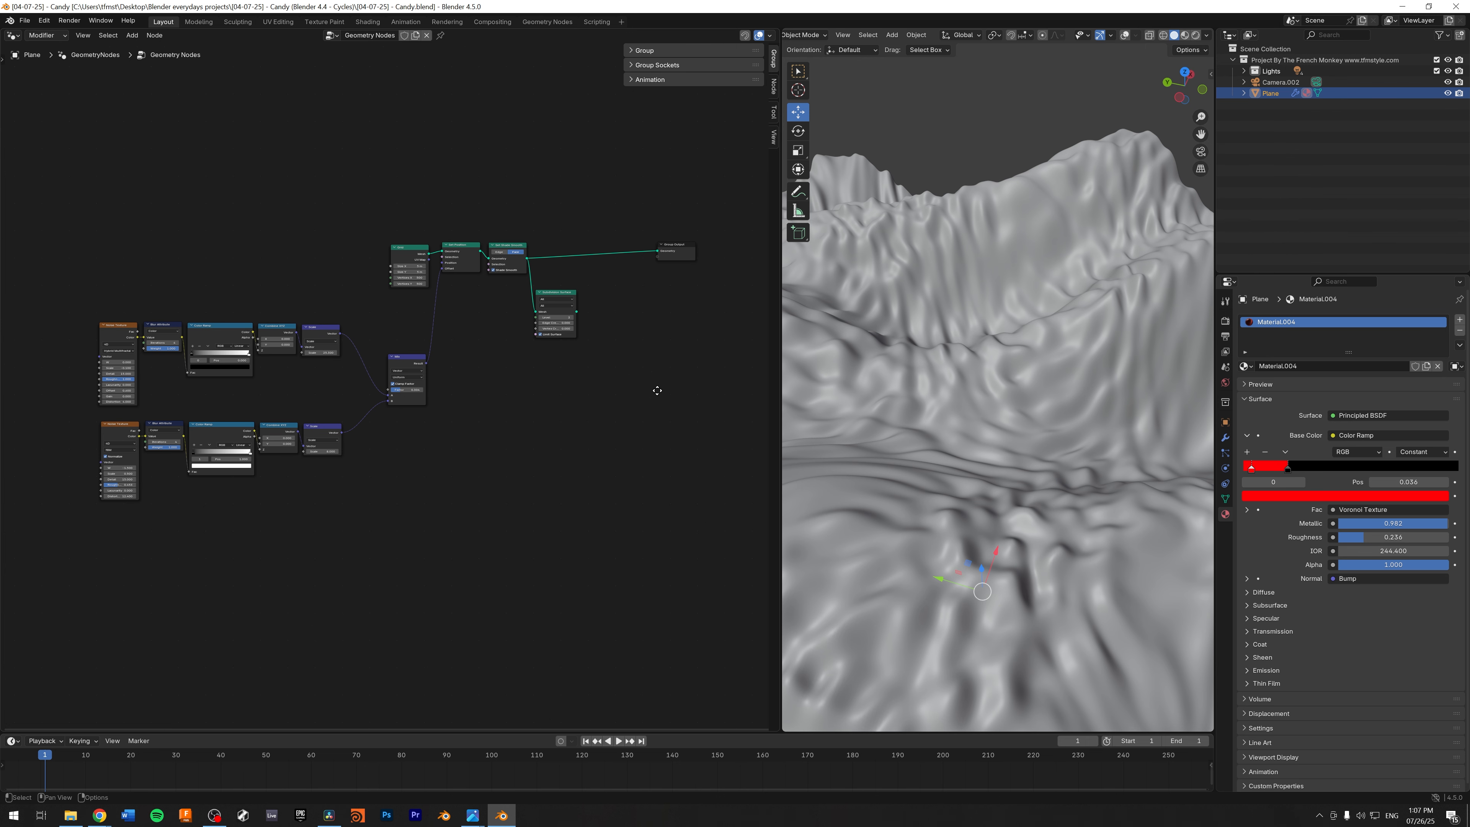
Step: Rearrange the geometry nodes so Grid, Set Position and Set Shade Smooth form a compact row above and beside the Mix node
{"action": "left_click_drag", "start_coordinate": [397, 134], "coordinate": [645, 328]}
{"action": "left_click_drag", "start_coordinate": [560, 181], "coordinate": [556, 274]}
{"action": "left_click_drag", "start_coordinate": [488, 221], "coordinate": [537, 289]}
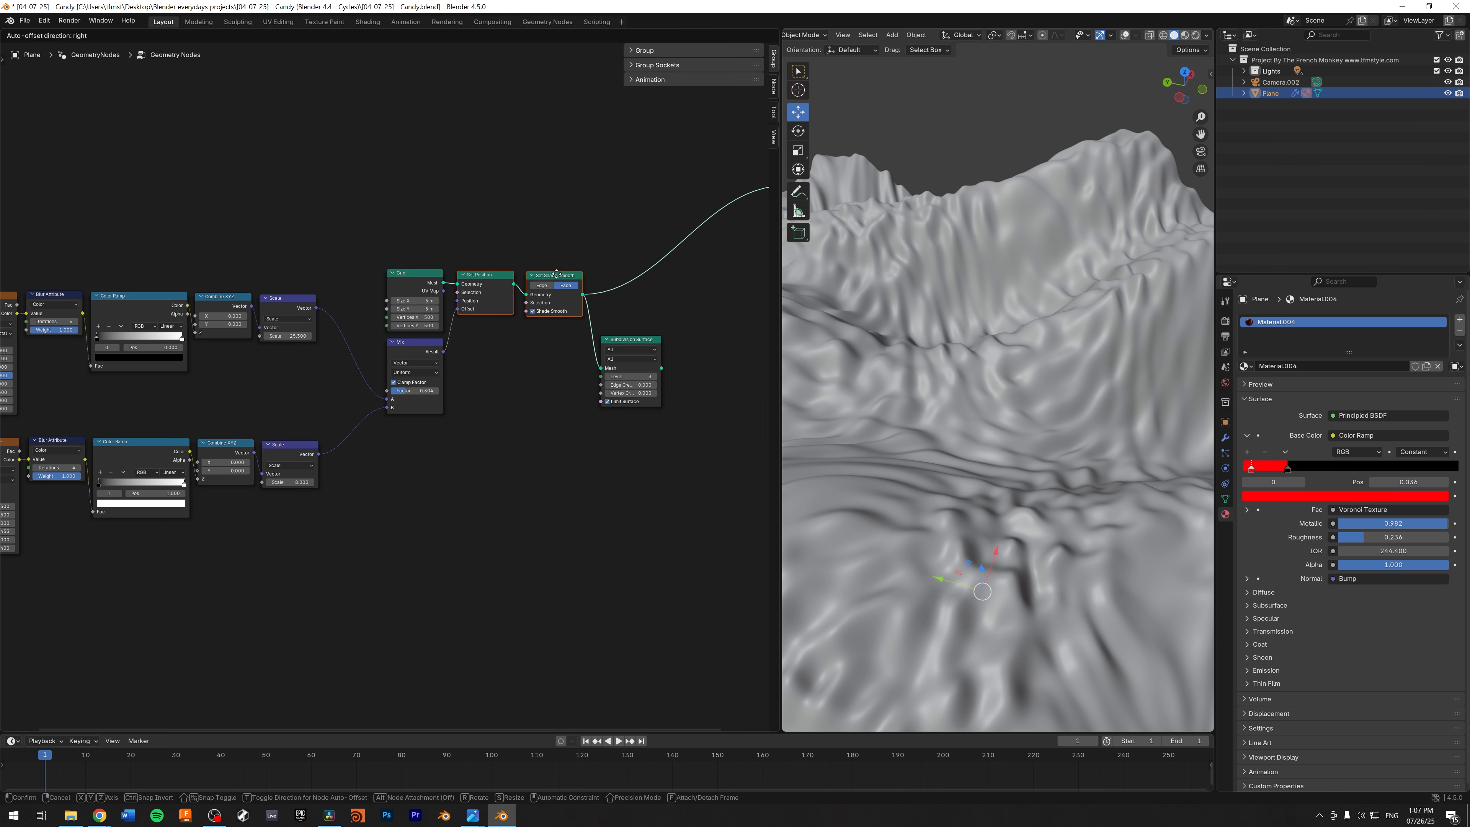
{"action": "scroll", "coordinate": [509, 351], "scroll_direction": "up", "scroll_amount": 2}
{"action": "middle_click_drag", "start_coordinate": [621, 347], "coordinate": [531, 377]}
{"action": "scroll", "coordinate": [476, 354], "scroll_direction": "up", "scroll_amount": 6}
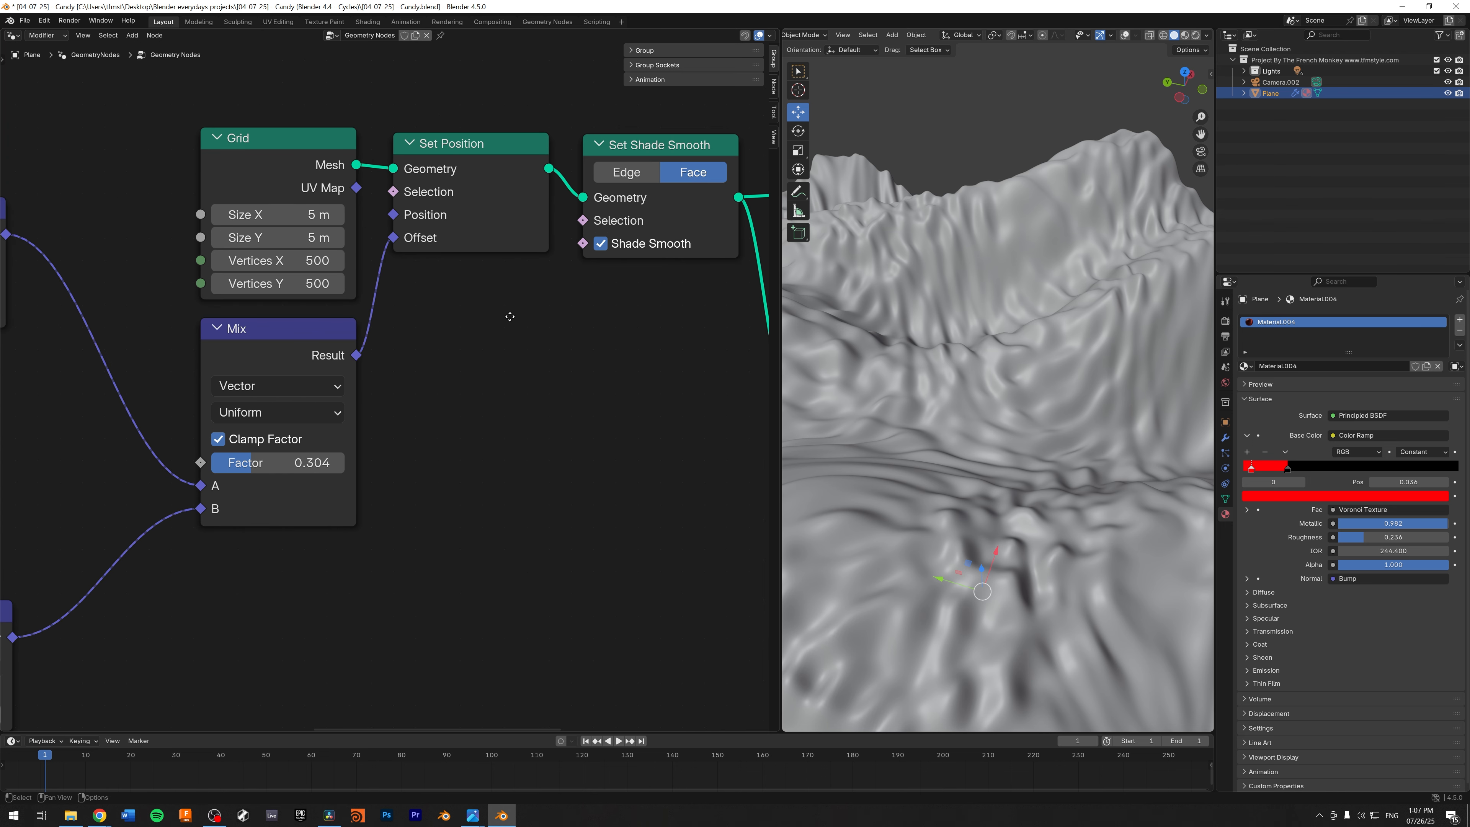
Step: Follow the geometry node chain from Set Position through Set Shade Smooth to the Subdivision Surface and Group Output nodes
{"action": "middle_click_drag", "start_coordinate": [509, 315], "coordinate": [375, 321]}
{"action": "middle_click_drag", "start_coordinate": [511, 374], "coordinate": [324, 377]}
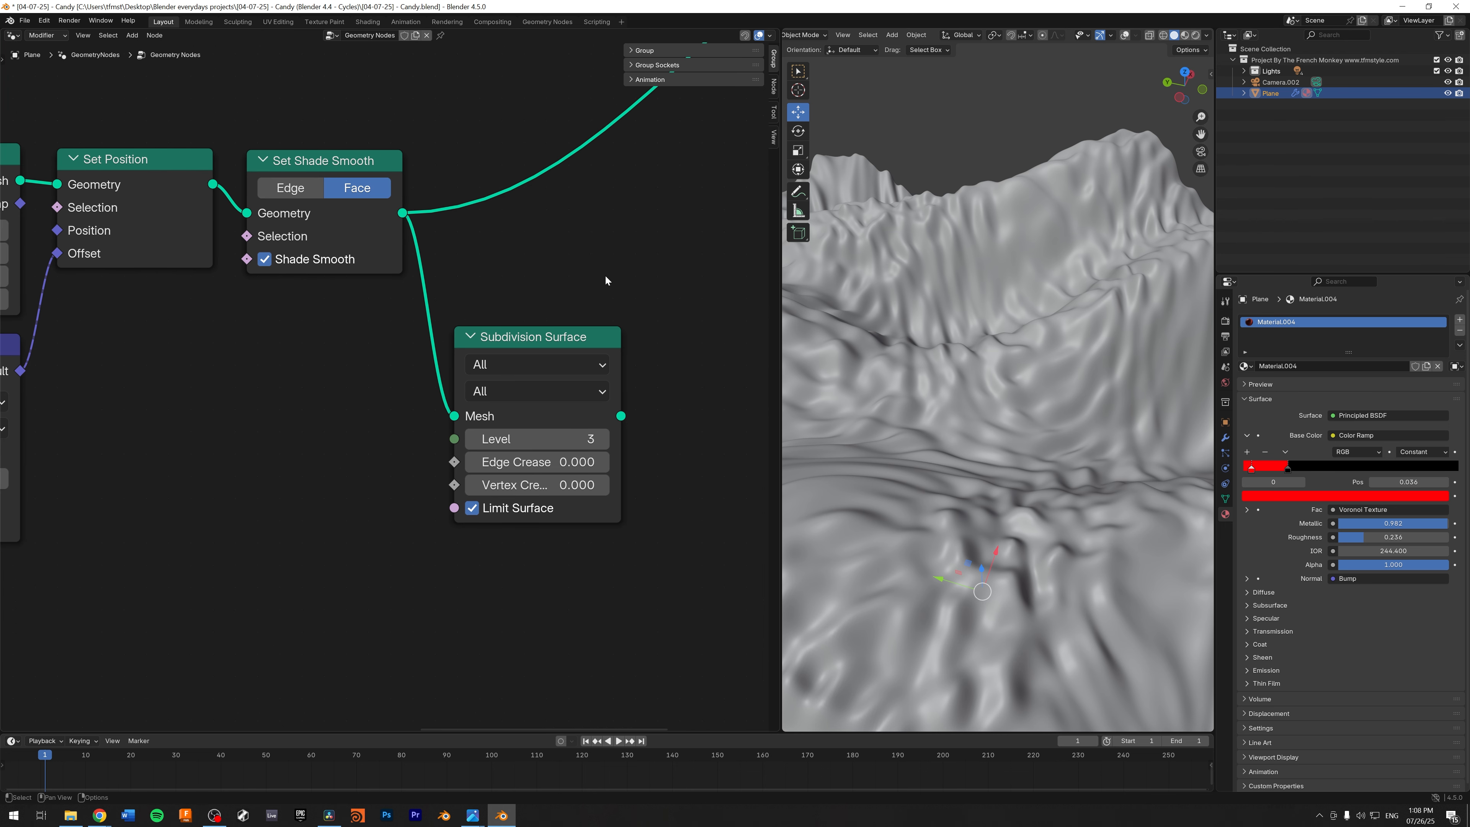
{"action": "scroll", "coordinate": [615, 275], "scroll_direction": "down", "scroll_amount": 1}
{"action": "middle_click_drag", "start_coordinate": [617, 273], "coordinate": [479, 379]}
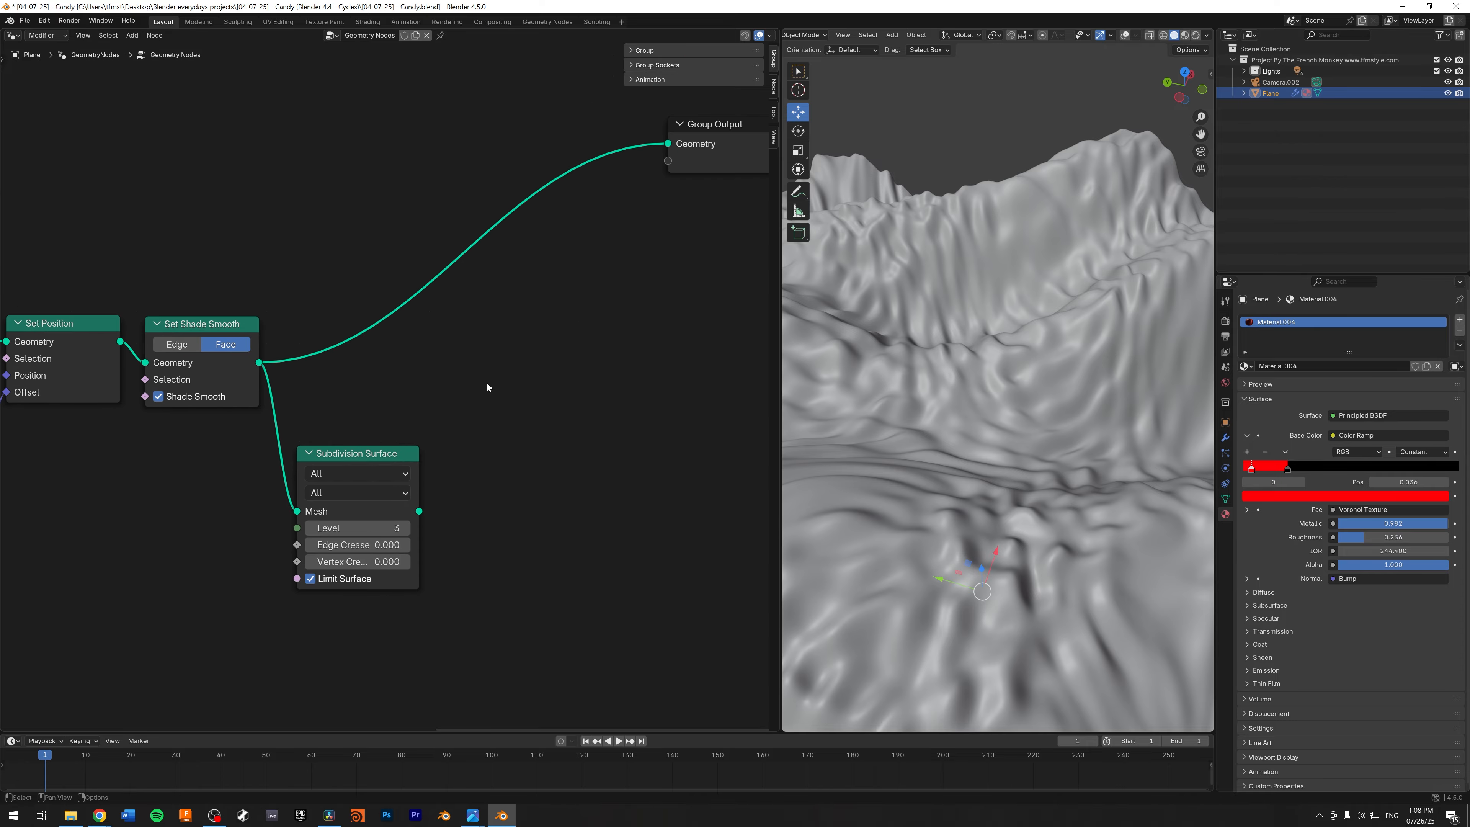
{"action": "scroll", "coordinate": [492, 417], "scroll_direction": "down", "scroll_amount": 1}
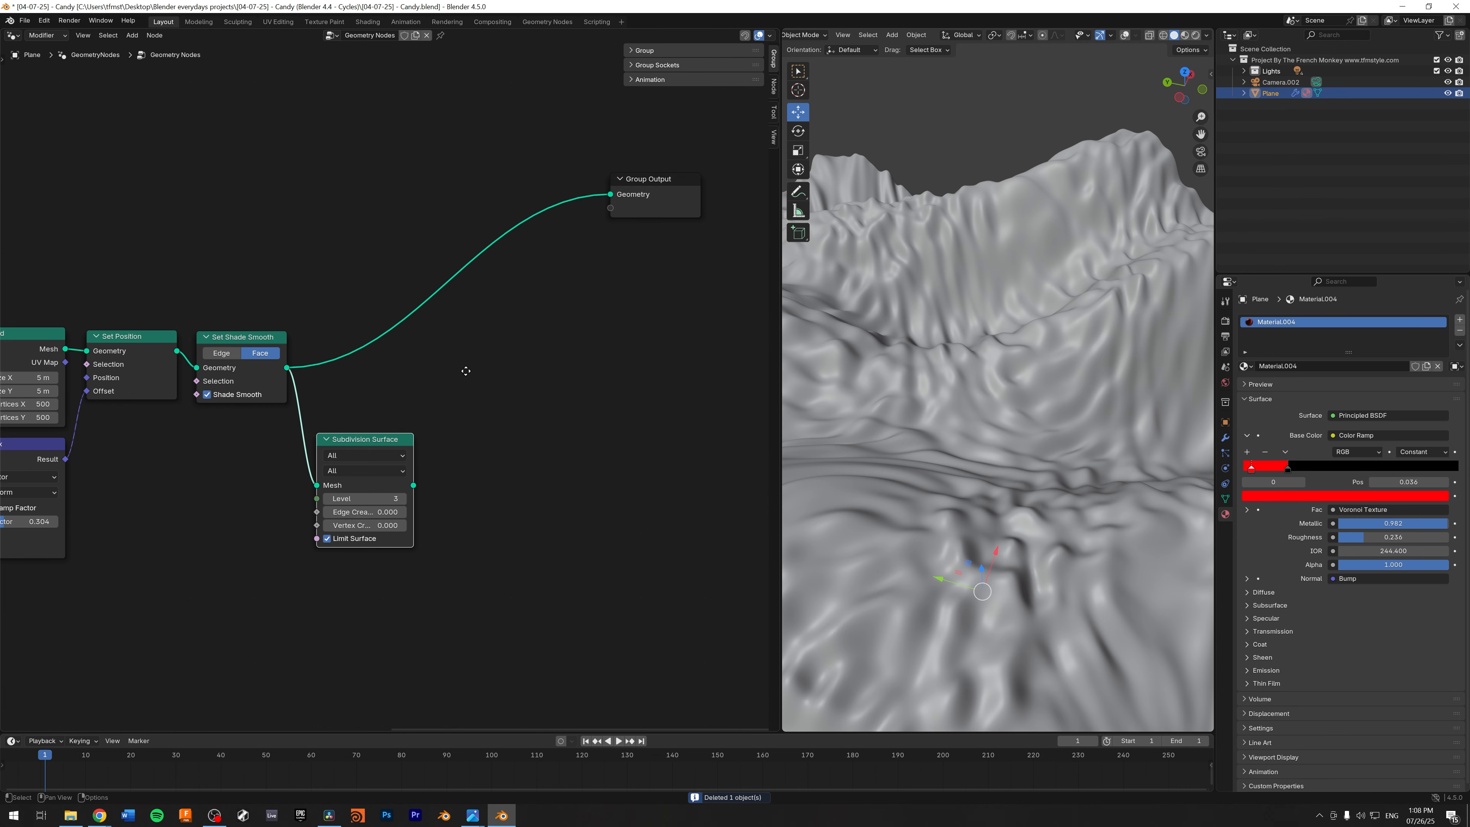
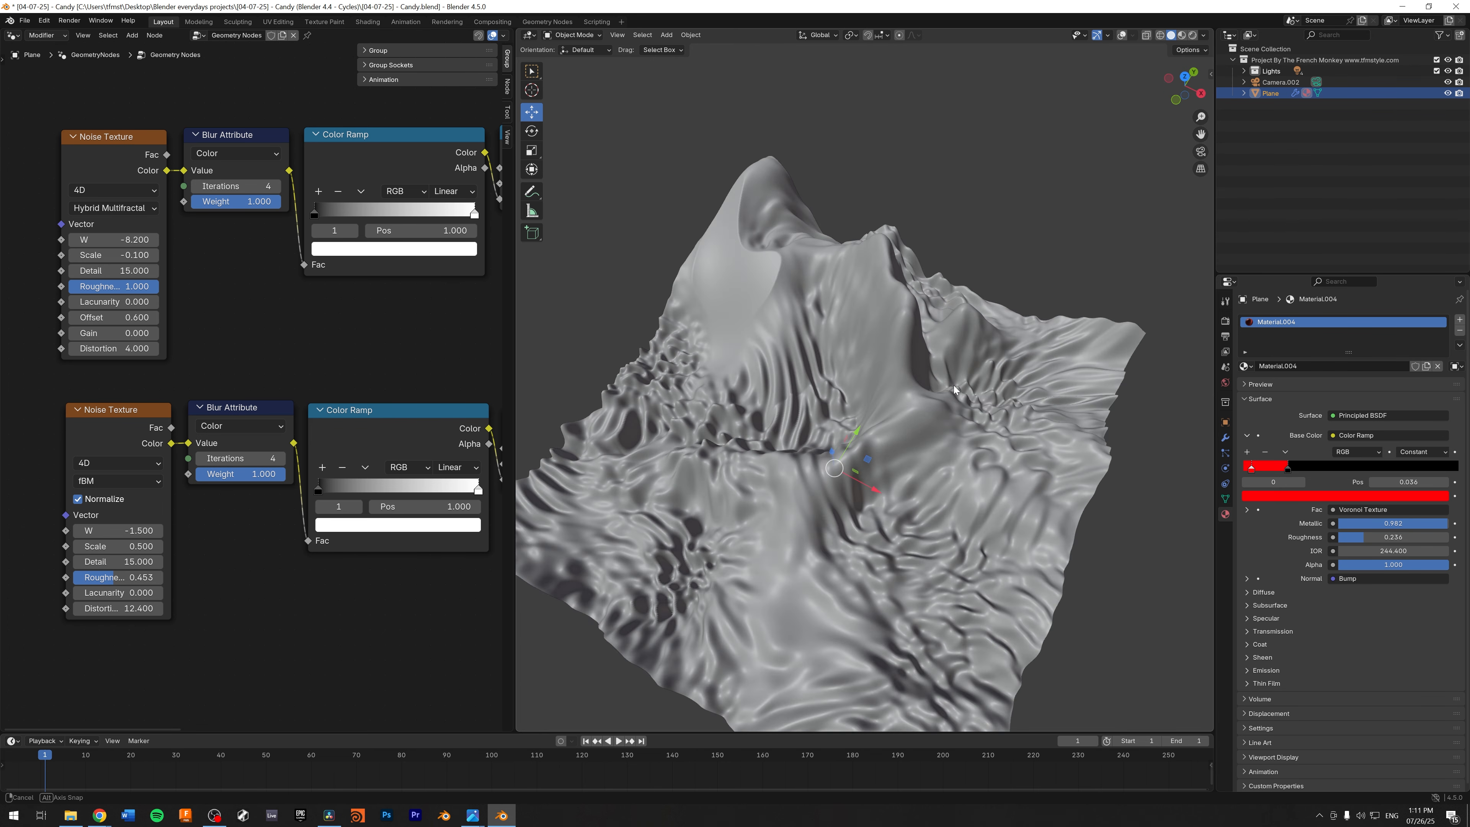
Step: Delete the Noise Texture node that drives the factor of the vector Mix node, and inspect the plane's reshaped surface
{"action": "middle_click_drag", "start_coordinate": [502, 317], "coordinate": [186, 364]}
{"action": "scroll", "coordinate": [214, 366], "scroll_direction": "down", "scroll_amount": 4}
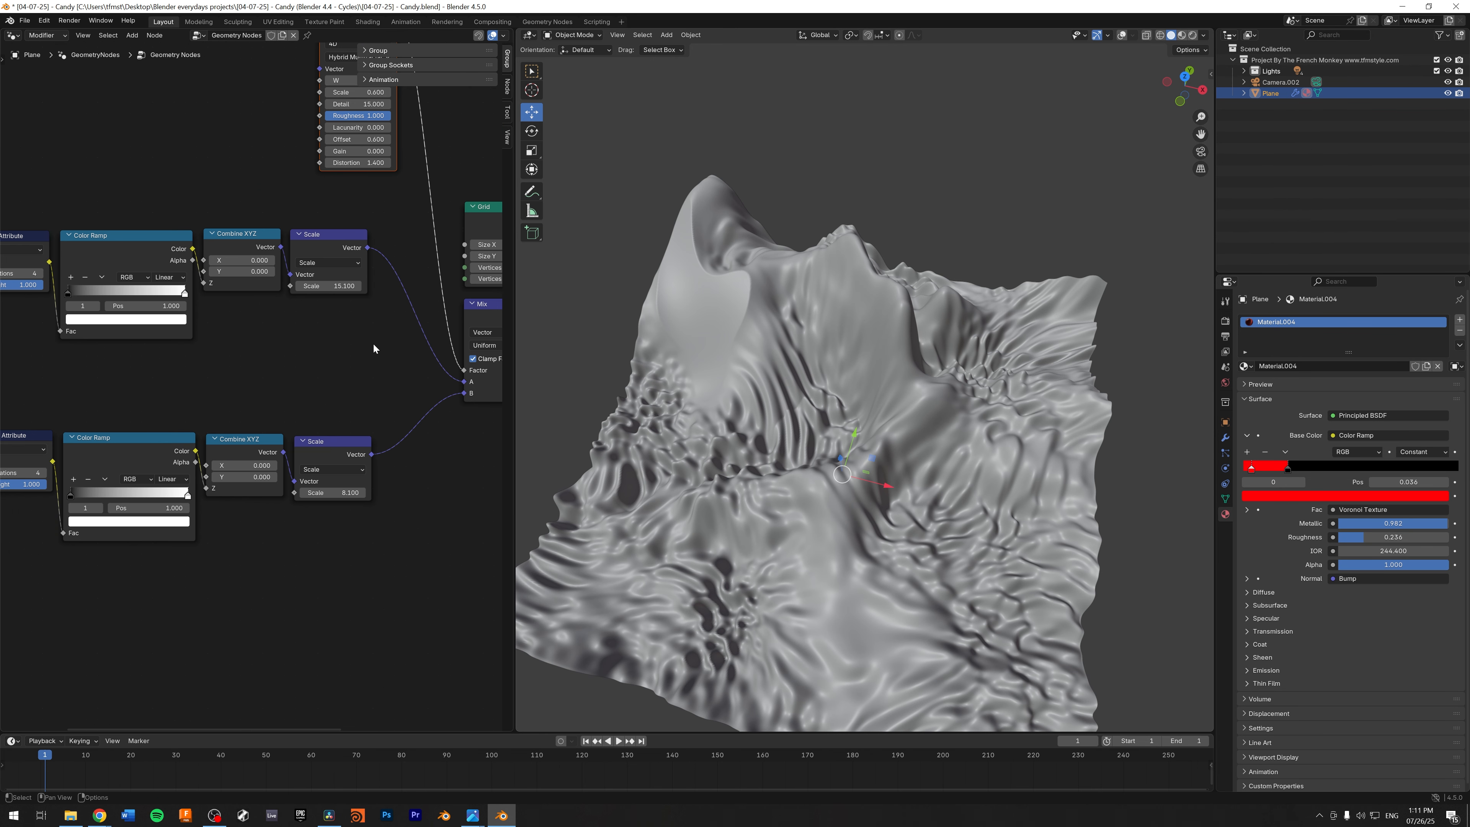
{"action": "middle_click_drag", "start_coordinate": [404, 341], "coordinate": [254, 407]}
{"action": "mouse_move", "coordinate": [344, 159]}
{"action": "middle_mouse_down"}
{"action": "mouse_move", "coordinate": [273, 203]}
{"action": "mouse_move", "coordinate": [327, 162]}
{"action": "middle_mouse_up"}
{"action": "key", "text": "x"}
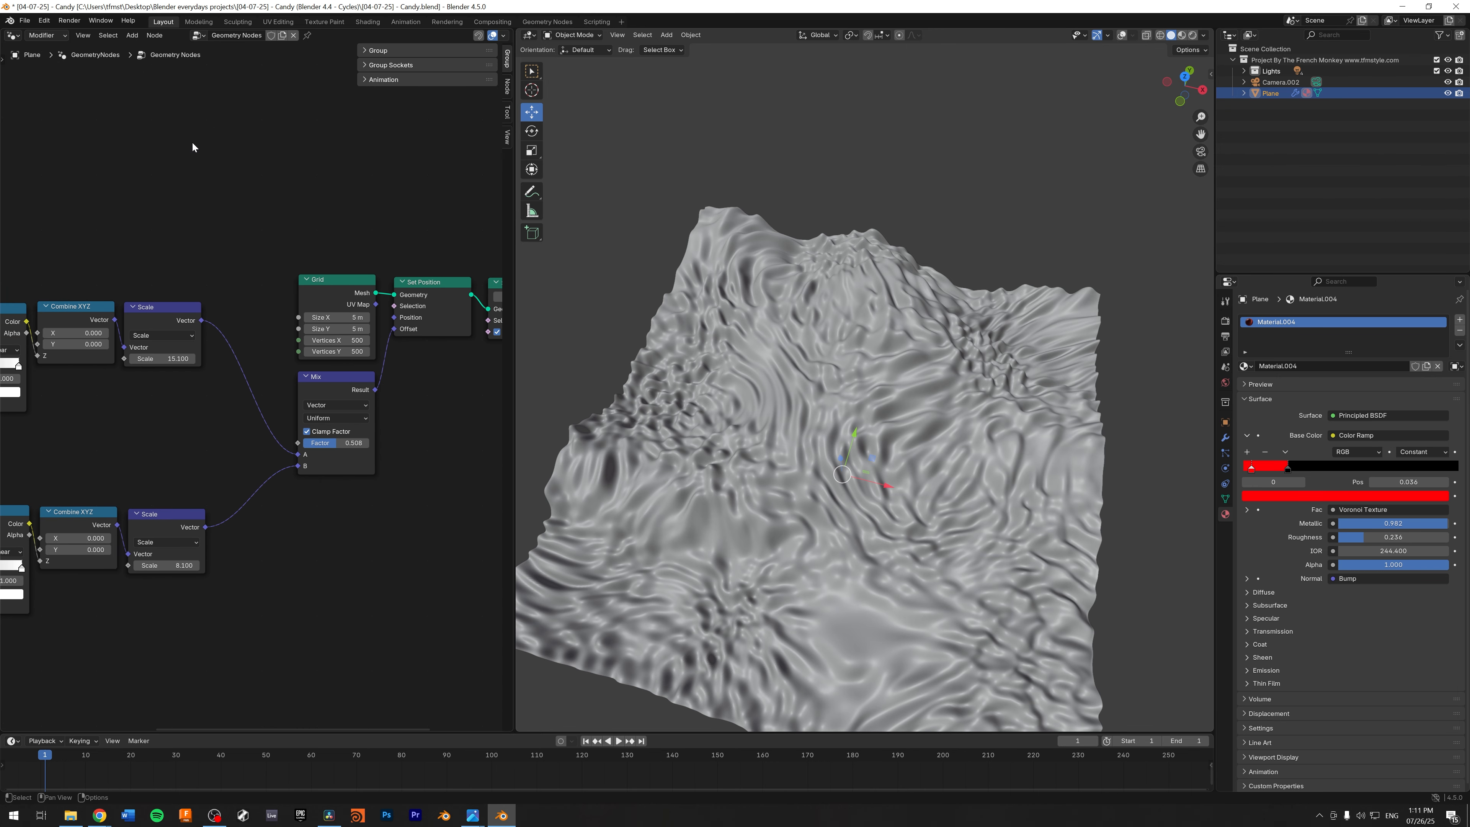
{"action": "middle_click_drag", "start_coordinate": [811, 405], "coordinate": [768, 401]}
{"action": "middle_click_drag", "start_coordinate": [768, 401], "coordinate": [792, 345], "text": "shift"}
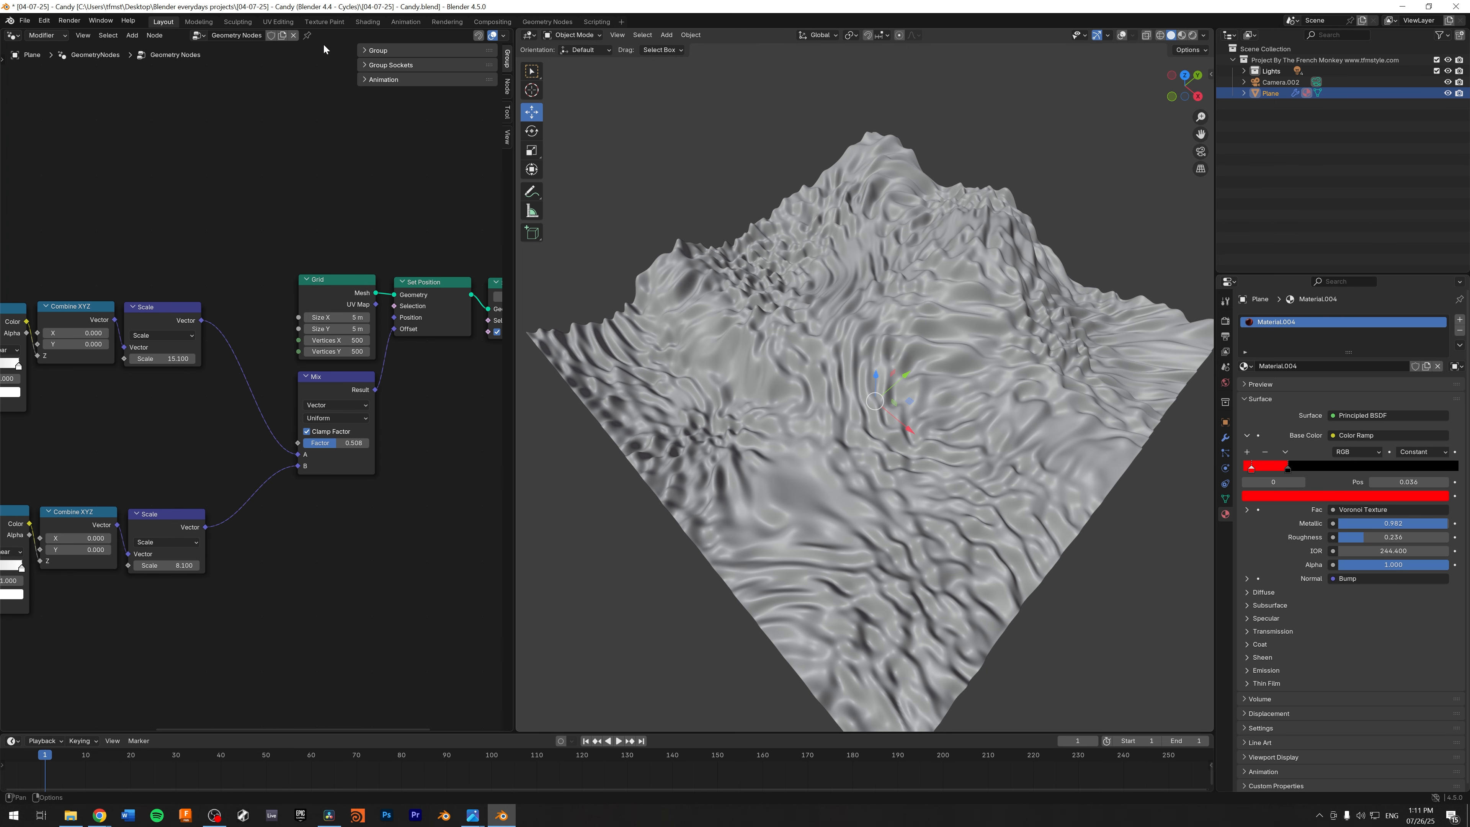
Step: Switch the Geometry Node Editor to the Shader Editor and widen it to show the whole Material.004 node tree
{"action": "left_click", "coordinate": [12, 35]}
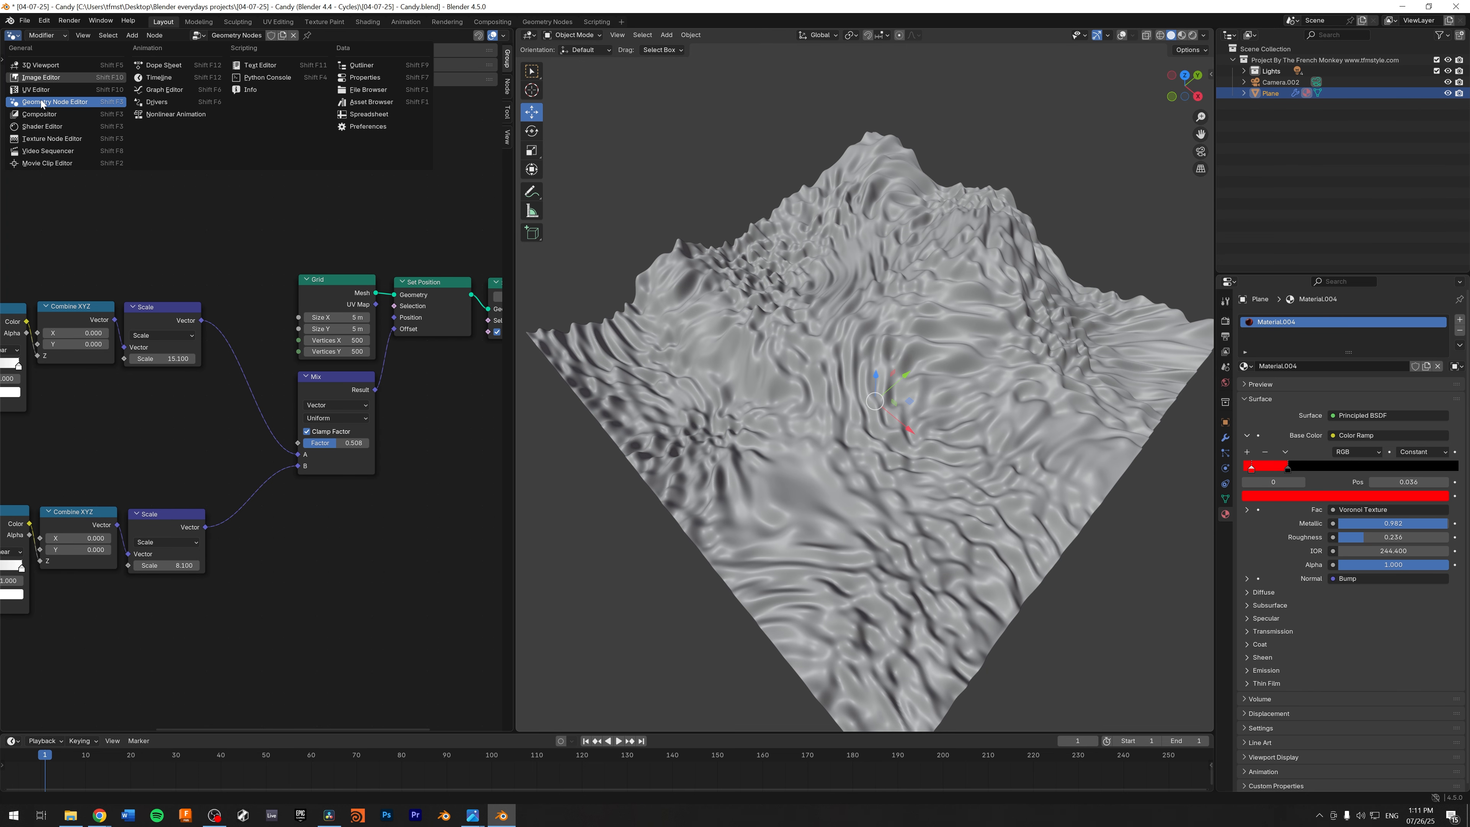
{"action": "left_click", "coordinate": [53, 128]}
{"action": "middle_click_drag", "start_coordinate": [410, 524], "coordinate": [278, 422]}
{"action": "scroll", "coordinate": [276, 417], "scroll_direction": "down", "scroll_amount": 5}
{"action": "middle_click_drag", "start_coordinate": [351, 460], "coordinate": [320, 417]}
{"action": "scroll", "coordinate": [710, 360], "scroll_direction": "up", "scroll_amount": 2}
{"action": "left_click_drag", "start_coordinate": [514, 264], "coordinate": [783, 264]}
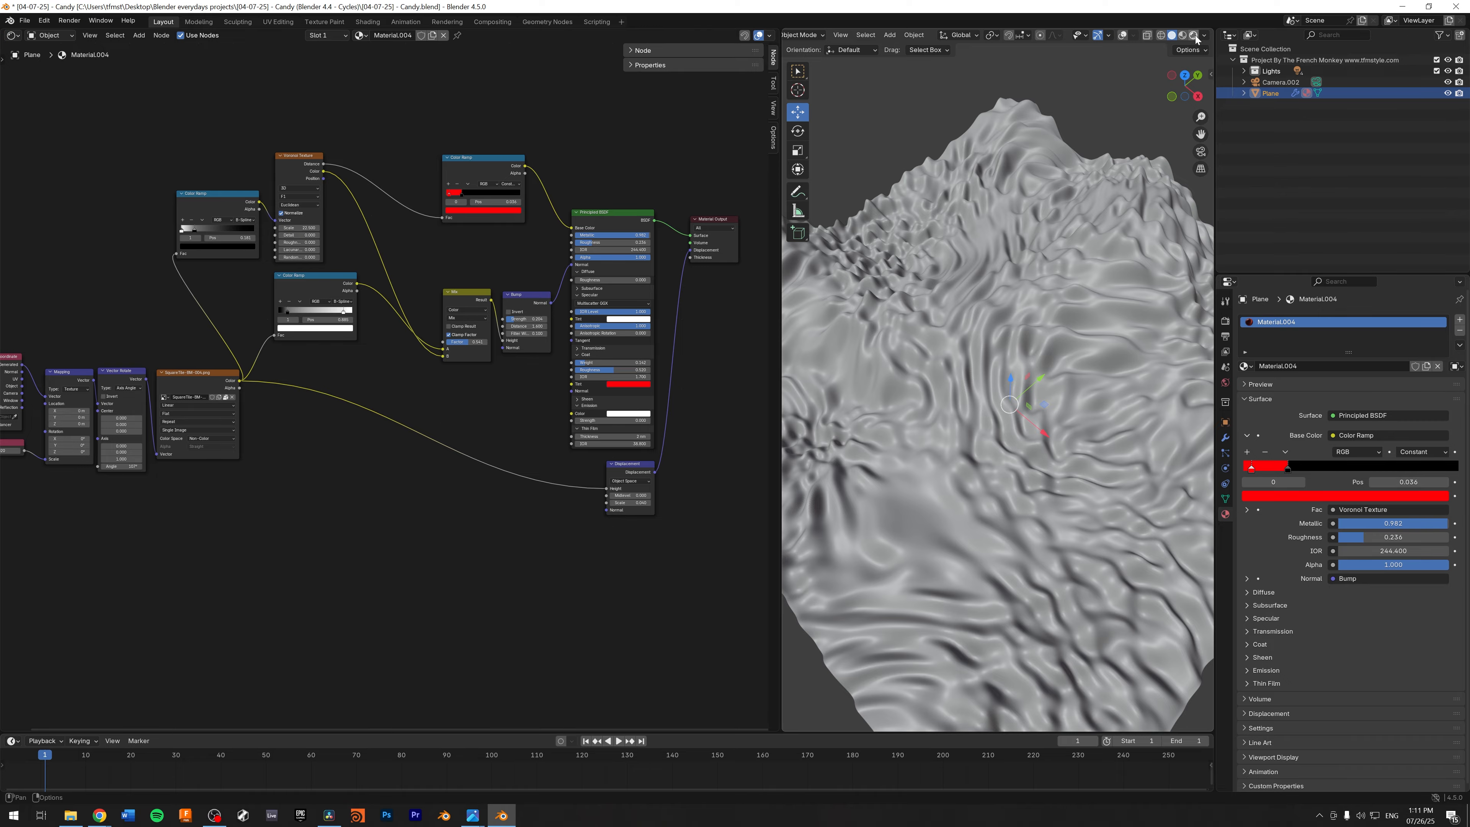
Step: Show the plane in rendered shading from farther away and turn on the viewport overlays
{"action": "left_click", "coordinate": [1193, 35]}
{"action": "middle_click_drag", "start_coordinate": [1034, 388], "coordinate": [1114, 201]}
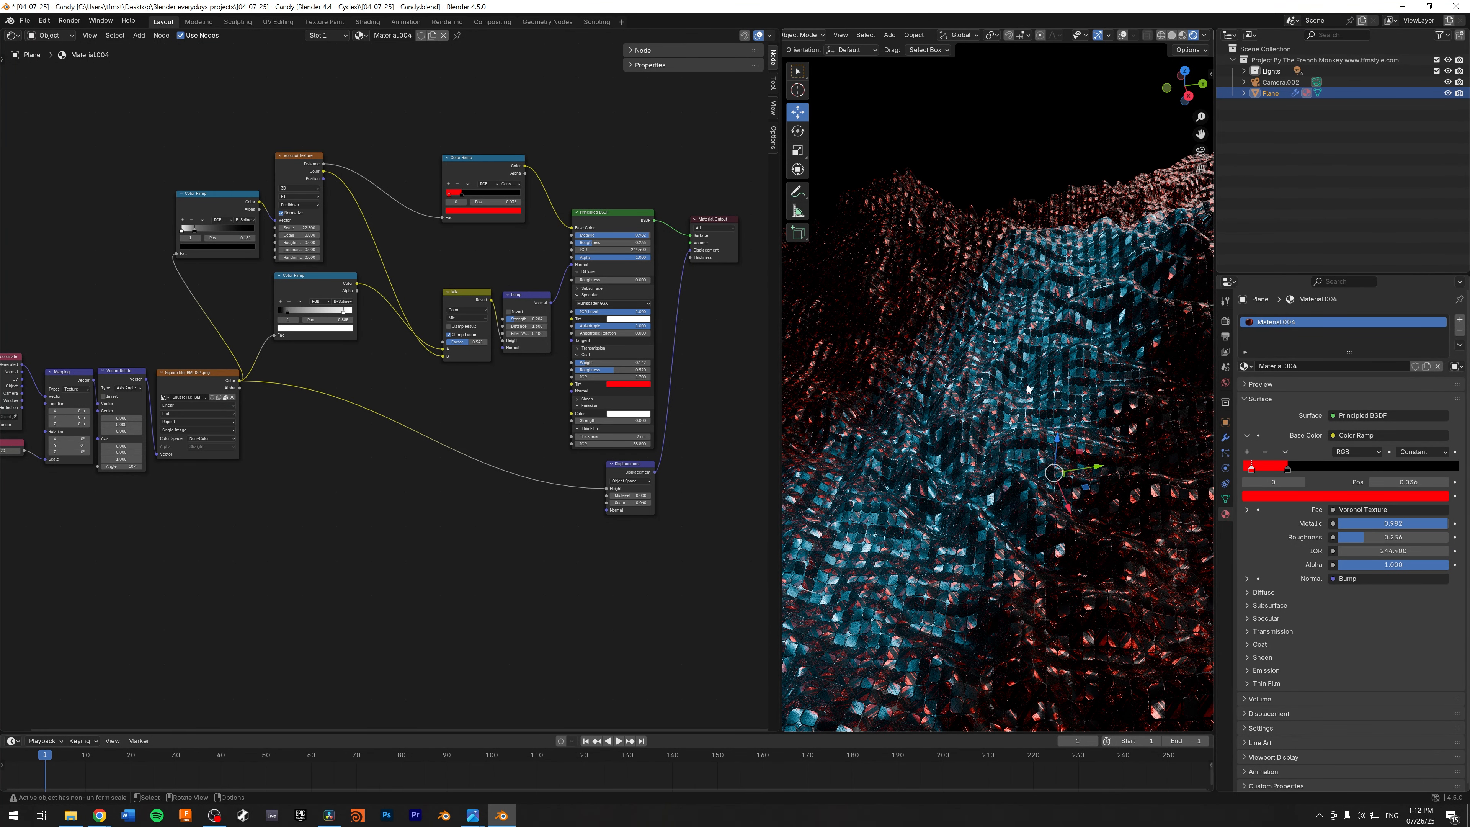
{"action": "scroll", "coordinate": [1006, 299], "scroll_direction": "down", "scroll_amount": 10}
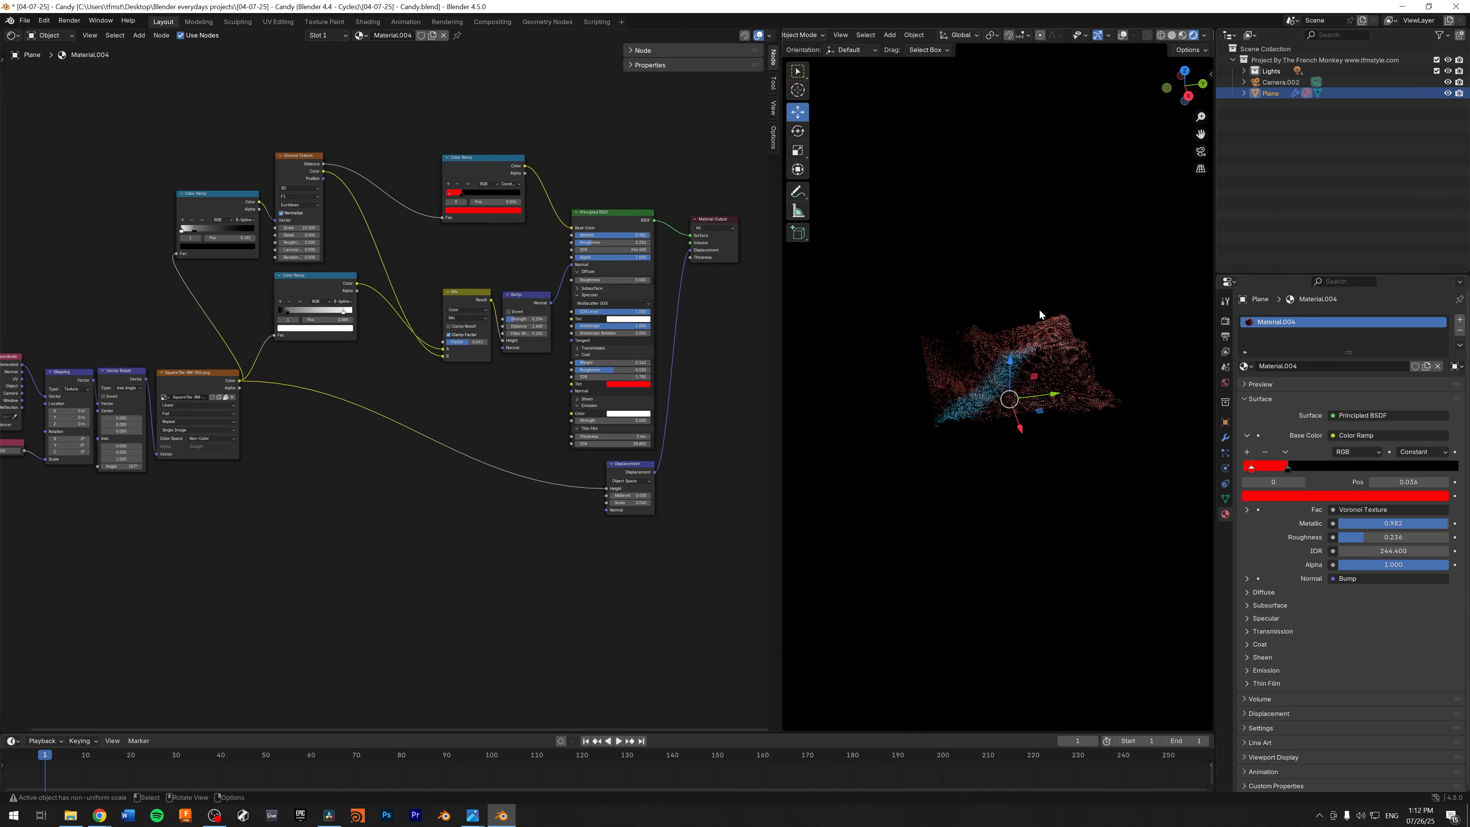
{"action": "left_click", "coordinate": [1123, 36]}
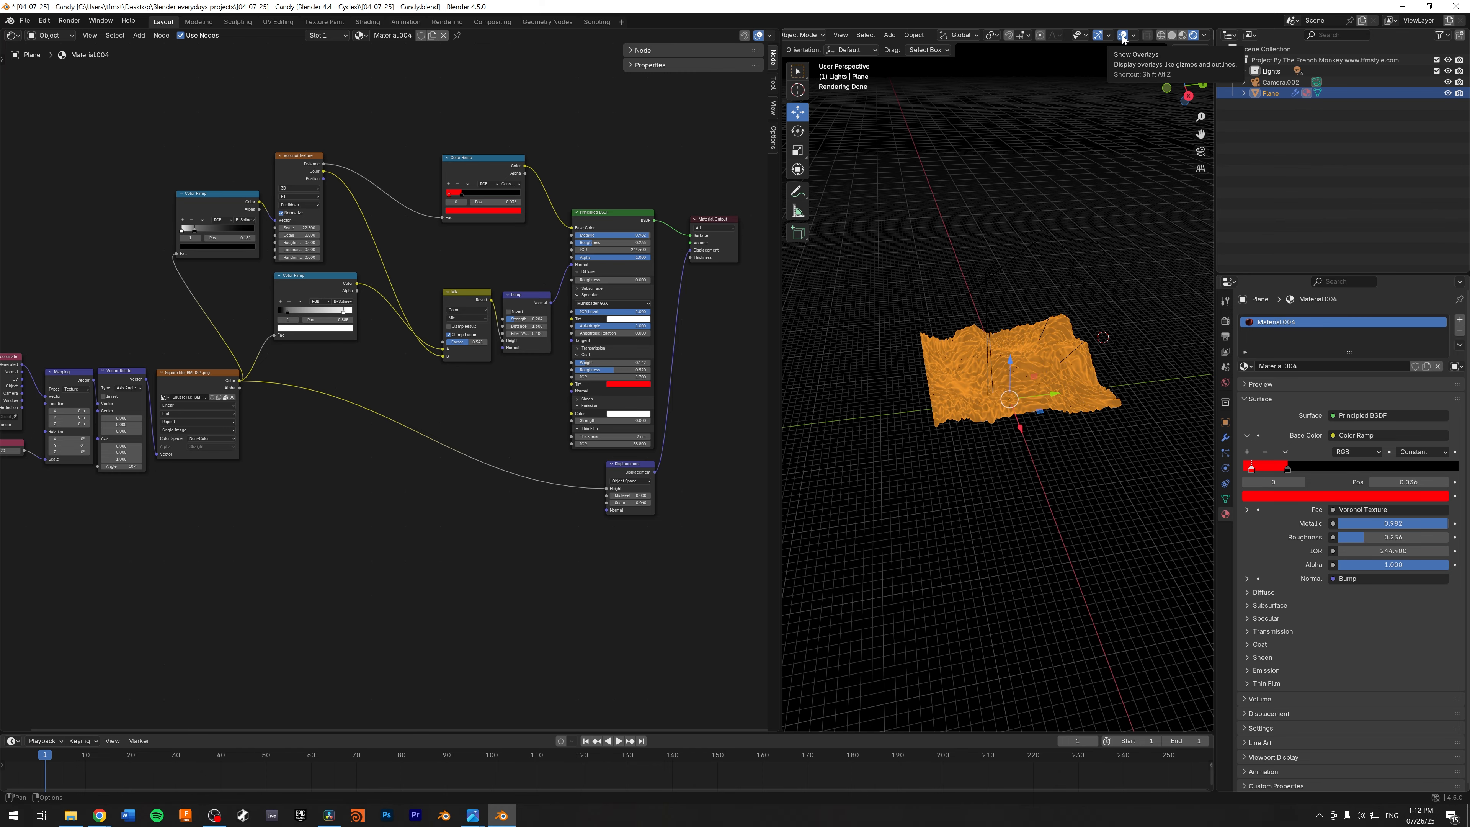
{"action": "middle_click_drag", "start_coordinate": [1037, 215], "coordinate": [1118, 201]}
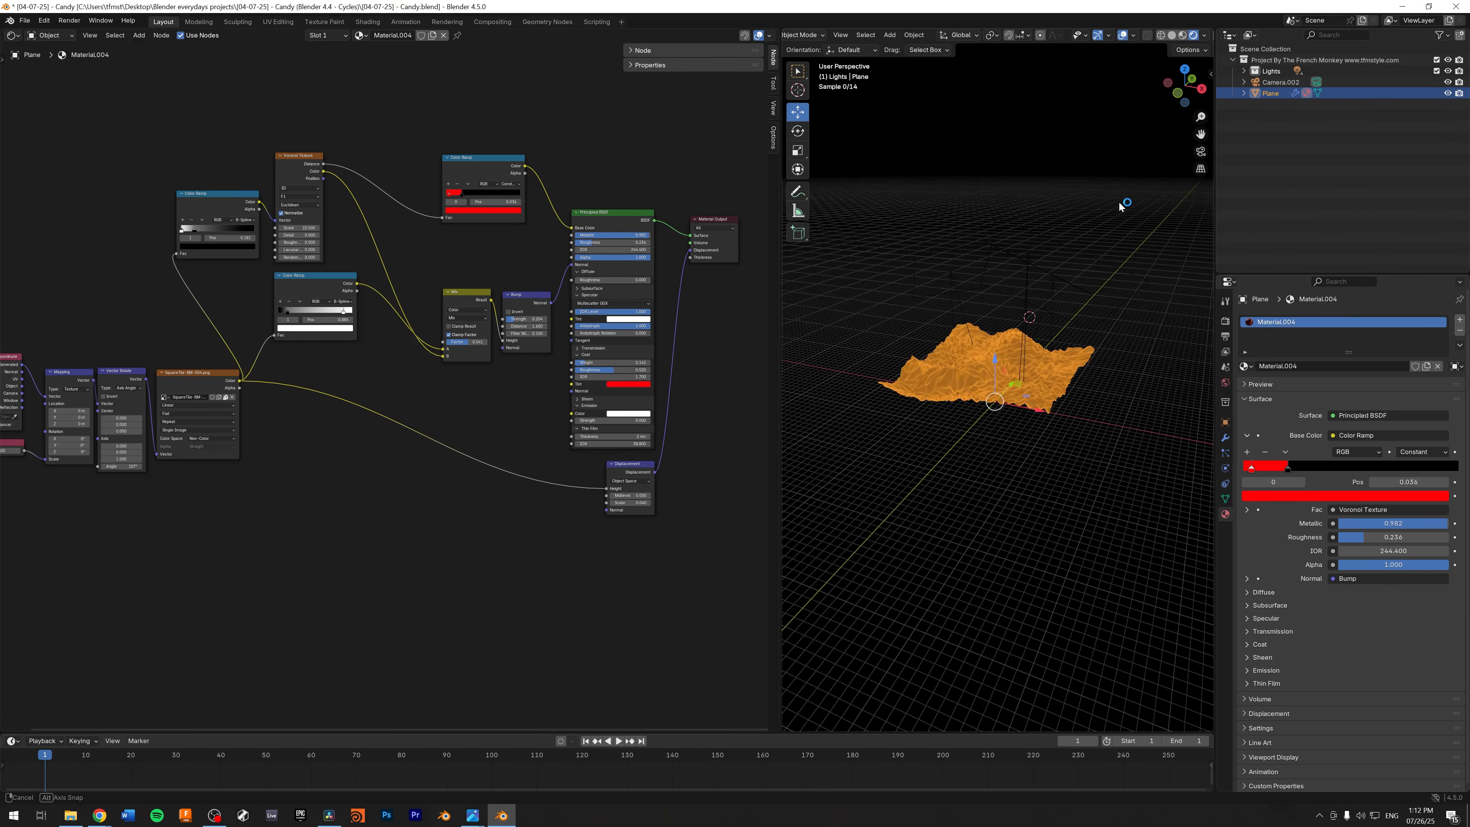
{"action": "scroll", "coordinate": [1089, 255], "scroll_direction": "up", "scroll_amount": 4}
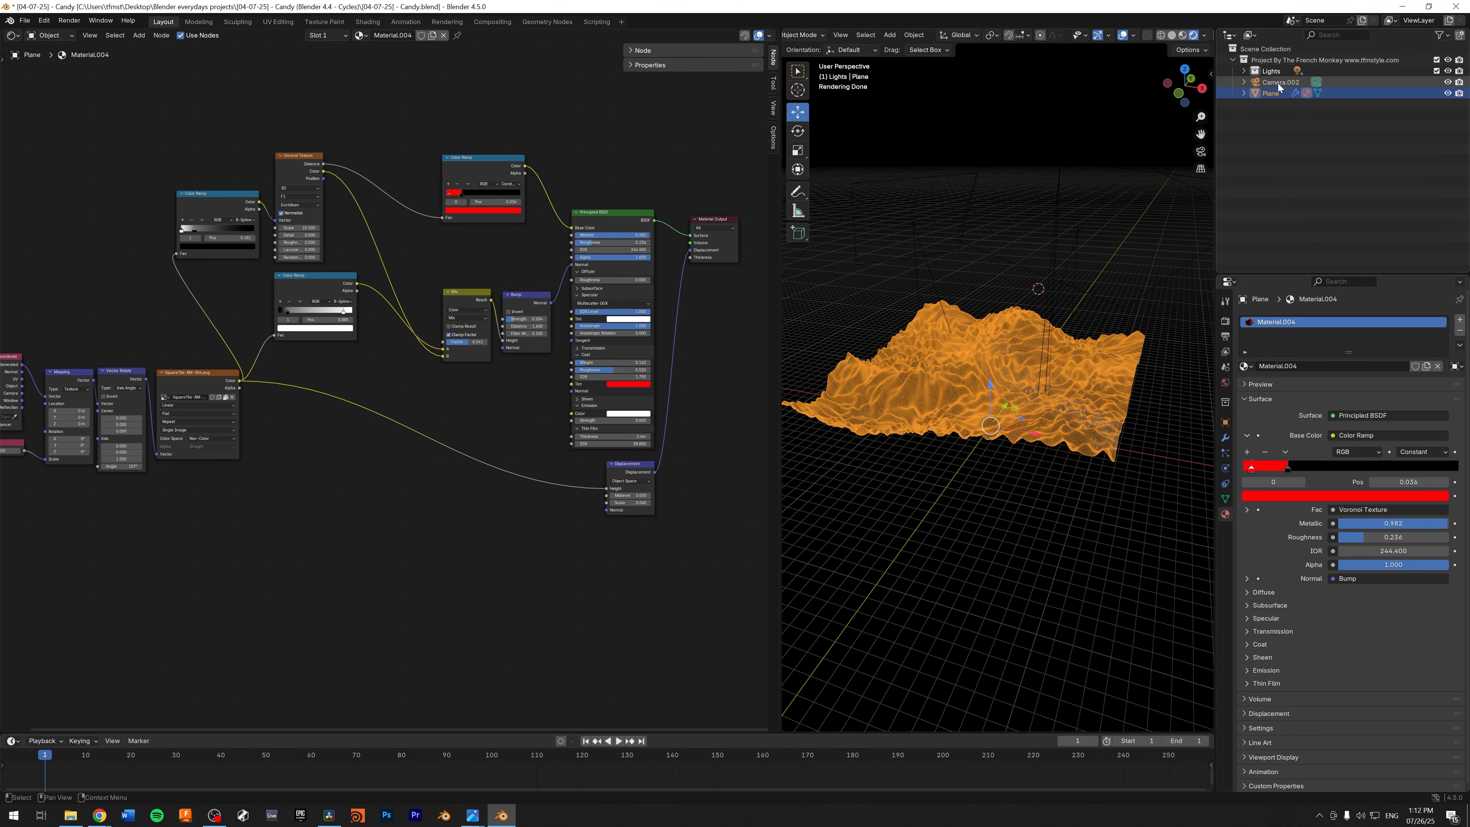
Step: Expand the Lights collection and select its area lights one after another, ending on Area.004
{"action": "left_click", "coordinate": [1278, 82]}
{"action": "left_click", "coordinate": [1267, 73]}
{"action": "left_click", "coordinate": [1243, 71]}
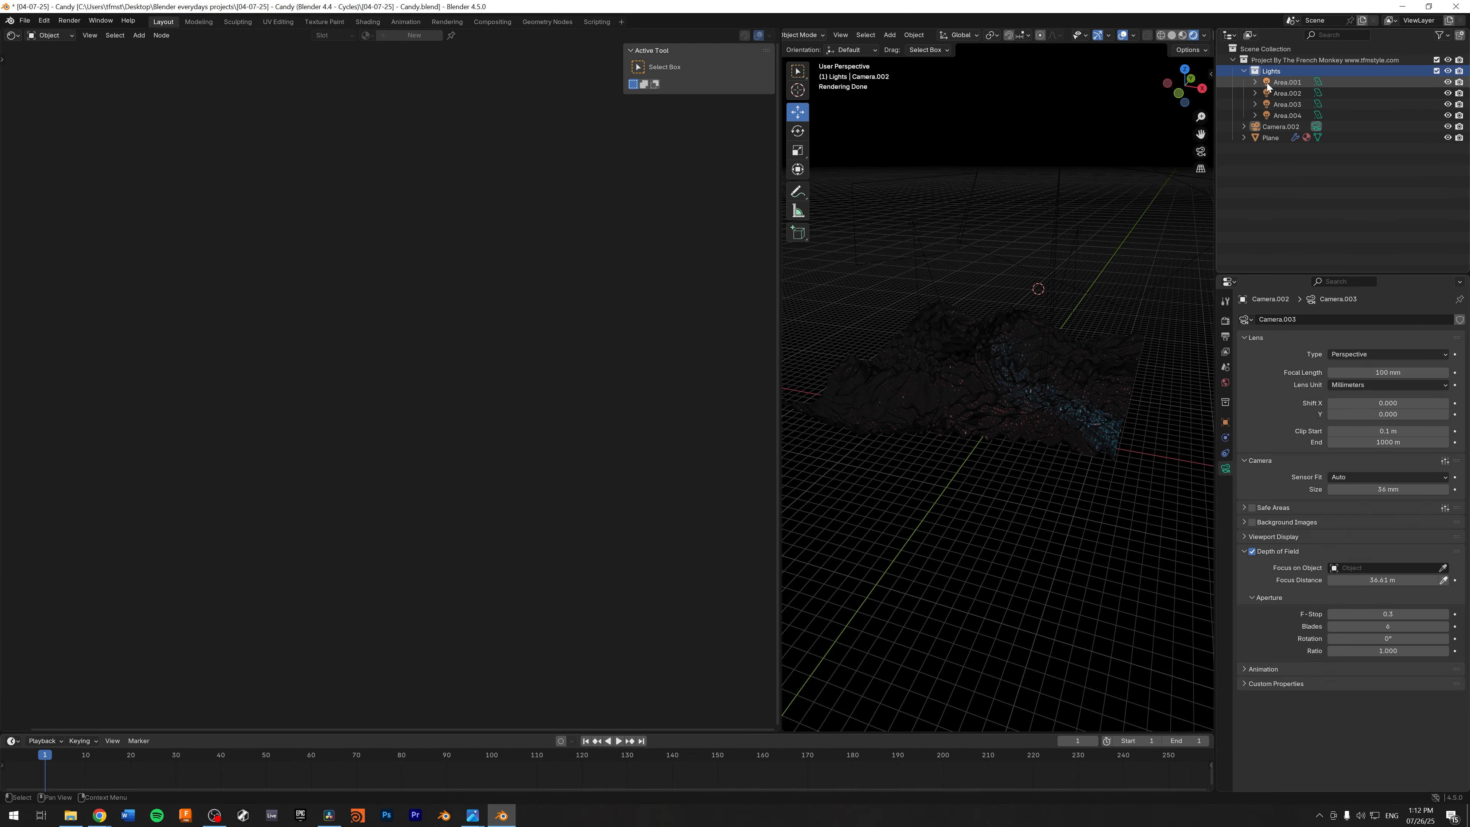
{"action": "left_click", "coordinate": [1287, 82]}
{"action": "left_click", "coordinate": [1287, 93]}
{"action": "left_click", "coordinate": [1285, 104]}
{"action": "left_click", "coordinate": [1286, 115]}
Step: Lower the Area.004 light along Z to about 11.27 m and set its beam spread to 18.8°
{"action": "middle_click_drag", "start_coordinate": [1006, 280], "coordinate": [995, 232]}
{"action": "key", "text": "g"}
{"action": "key", "text": "z"}
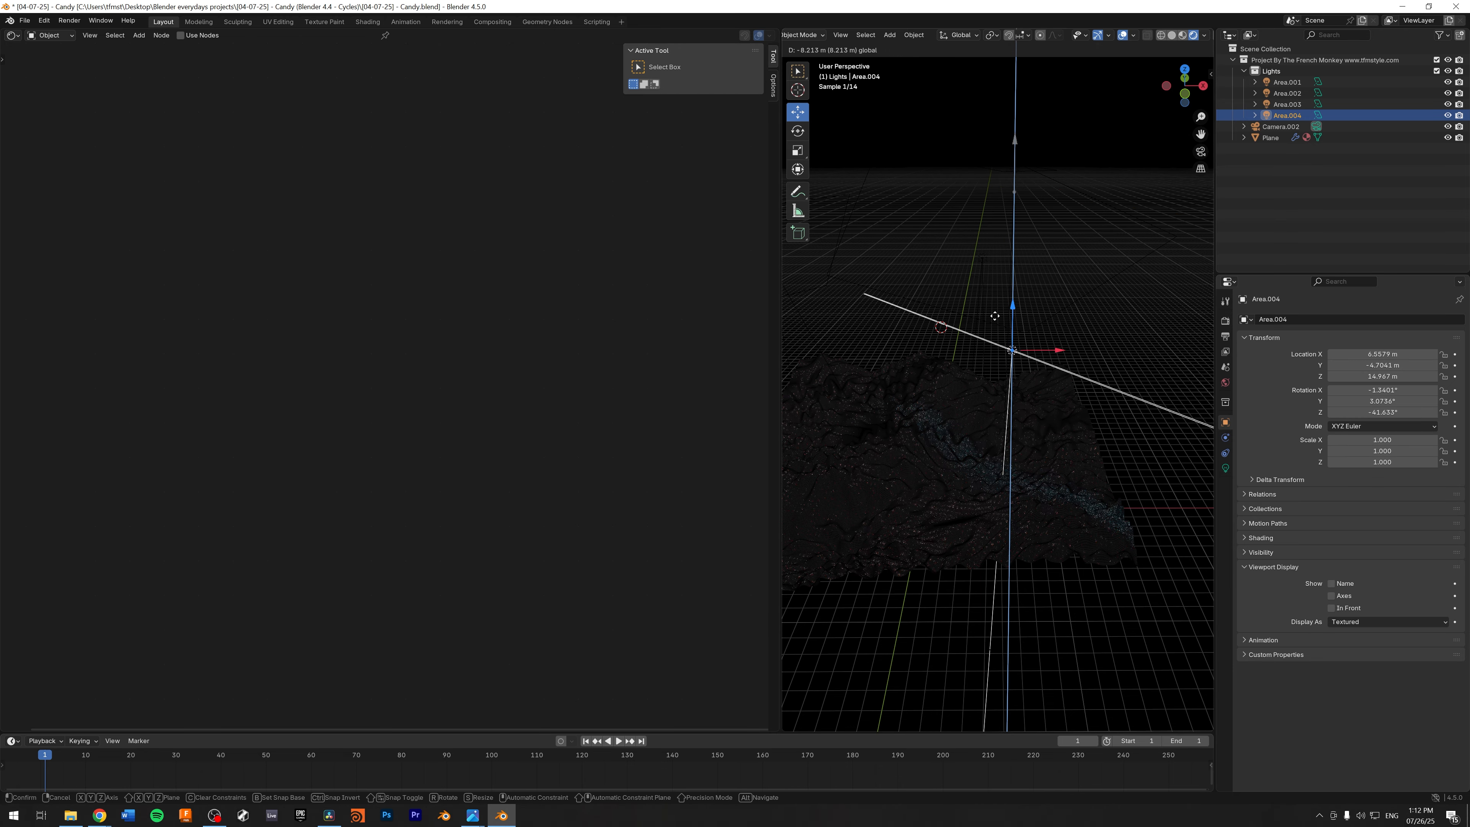
{"action": "left_click", "coordinate": [1009, 523]}
{"action": "middle_click_drag", "start_coordinate": [1016, 514], "coordinate": [970, 341]}
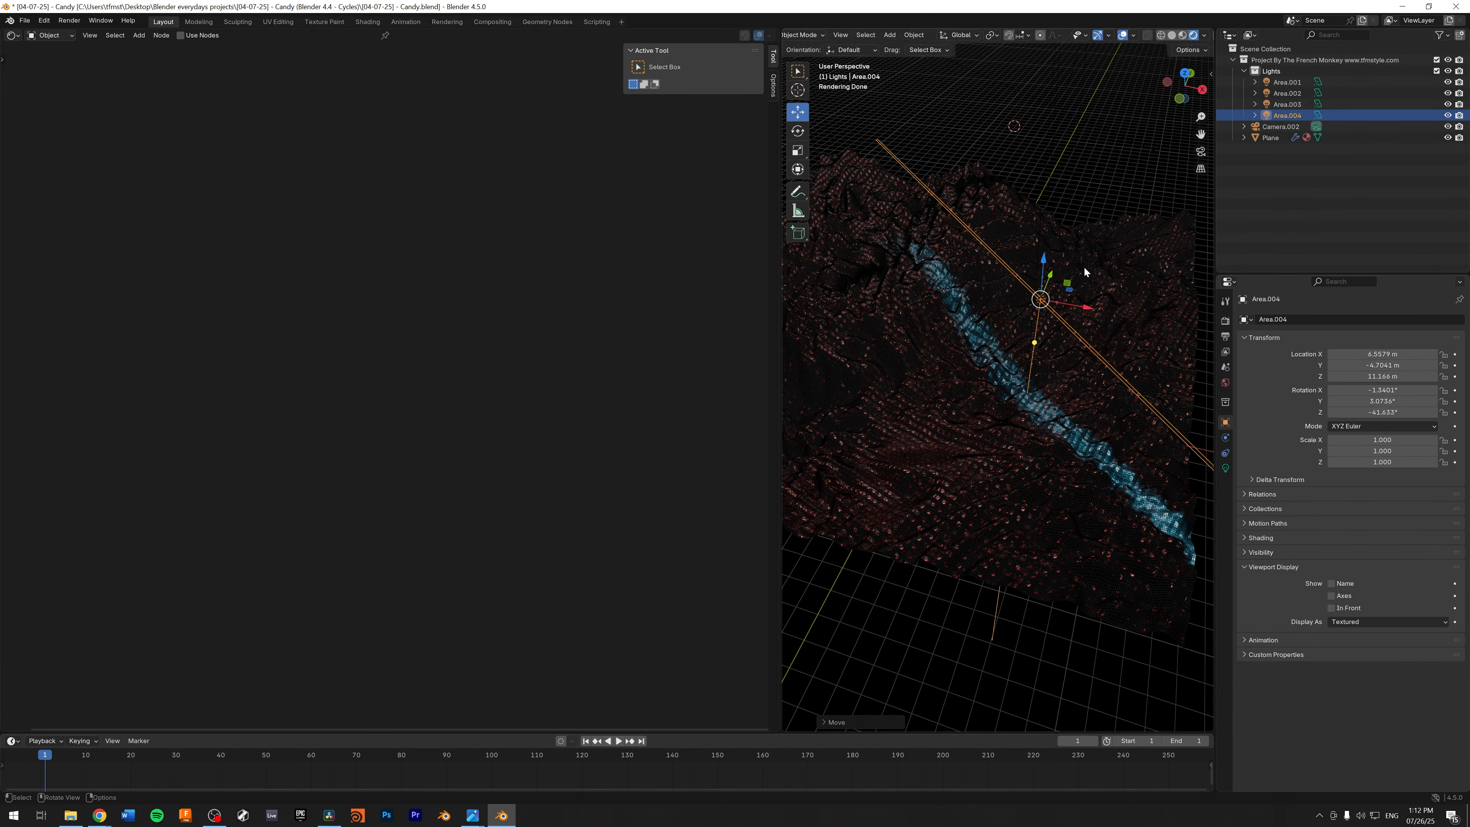
{"action": "mouse_move", "coordinate": [1045, 266]}
{"action": "left_mouse_down"}
{"action": "mouse_move", "coordinate": [1032, 311]}
{"action": "mouse_move", "coordinate": [1043, 264]}
{"action": "left_mouse_up"}
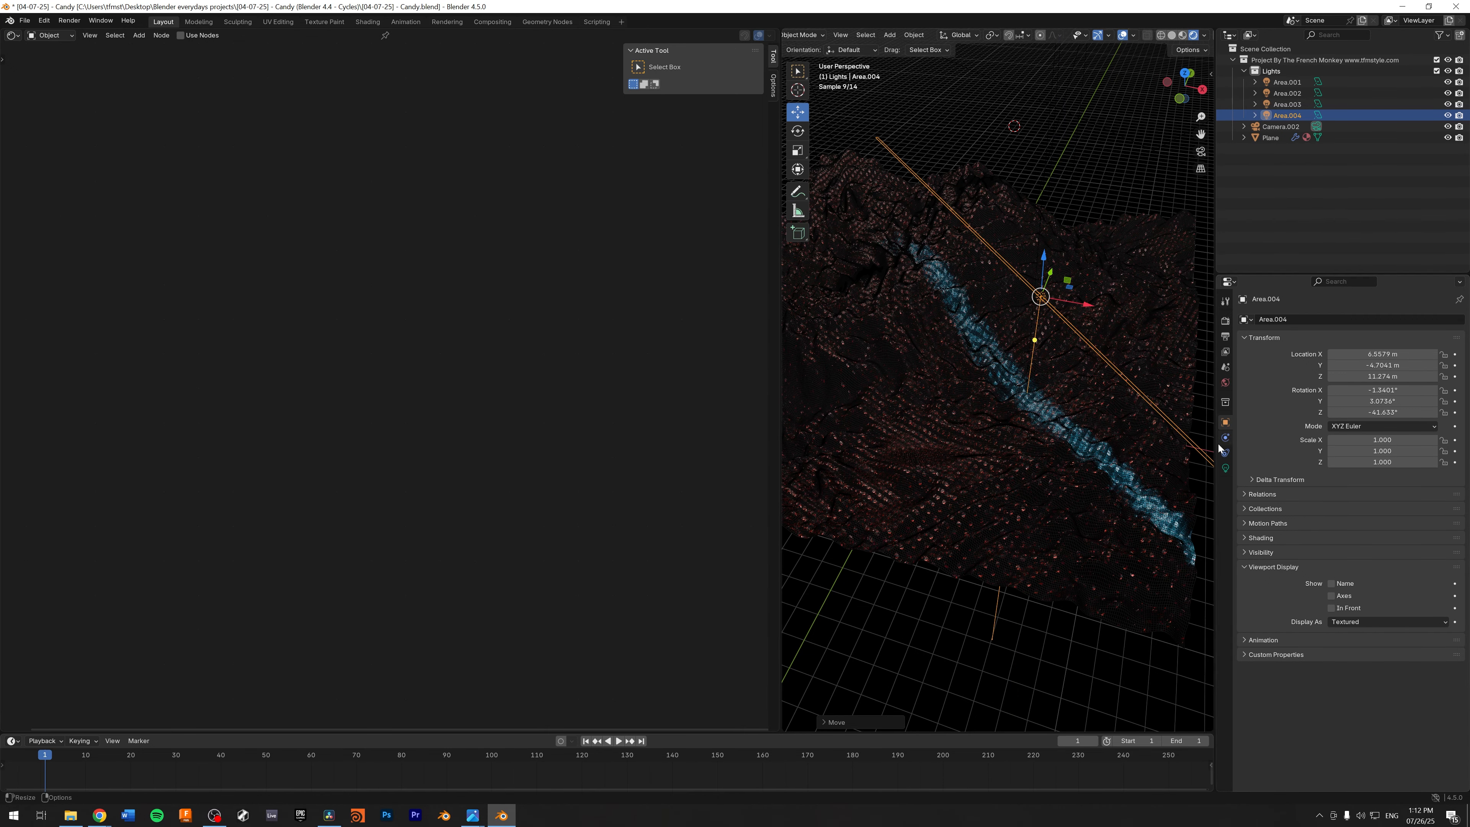
{"action": "left_click", "coordinate": [1225, 470]}
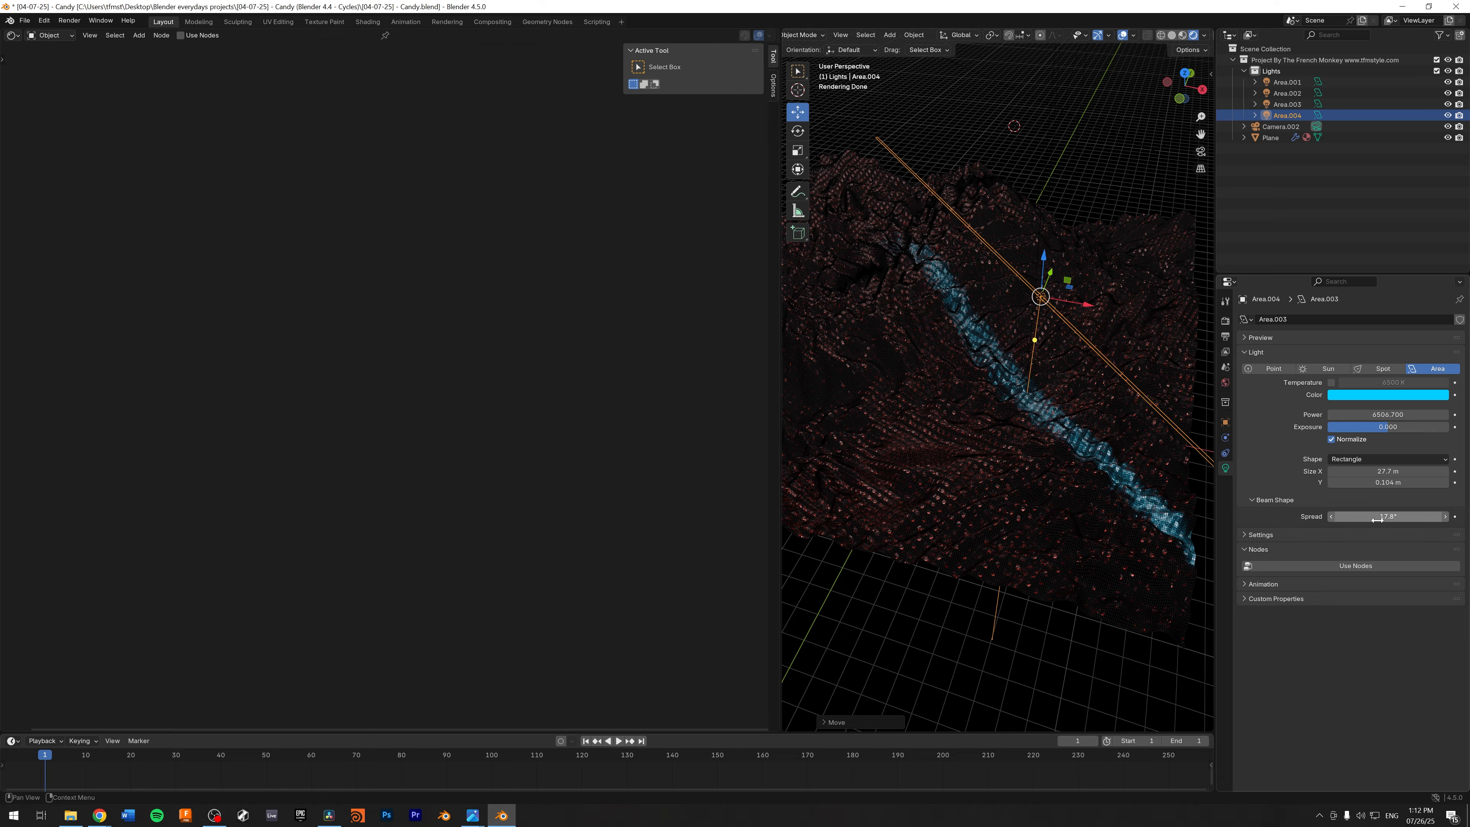
{"action": "mouse_move", "coordinate": [1400, 517]}
{"action": "left_mouse_down"}
{"action": "mouse_move", "coordinate": [1386, 517]}
{"action": "mouse_move", "coordinate": [1435, 517]}
{"action": "left_mouse_up"}
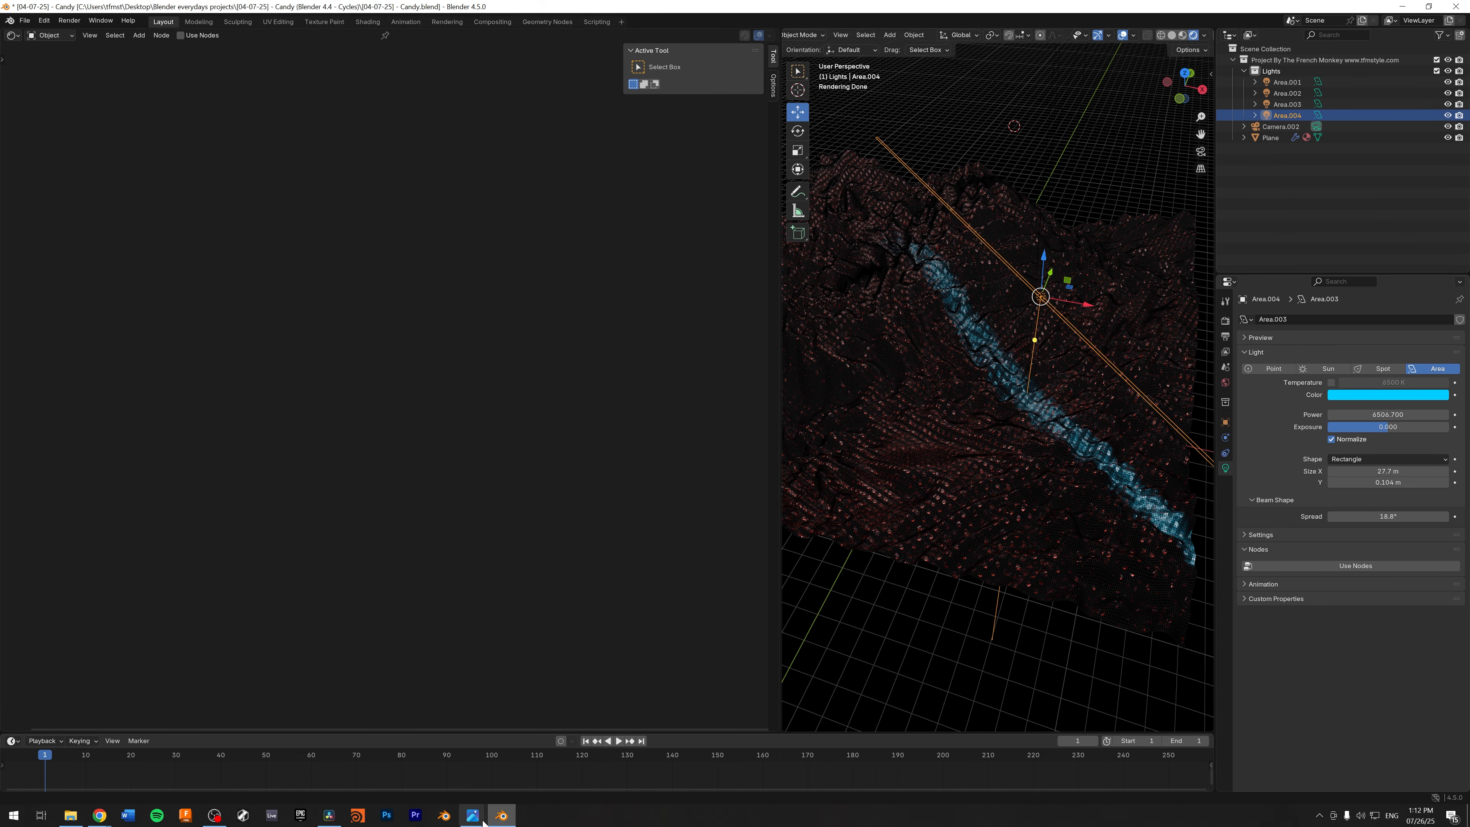
Step: Switch to the image viewer to examine the glowing blue area of [04-07-25] - Candy.jpg up close, and return to Blender
{"action": "left_click", "coordinate": [472, 760]}
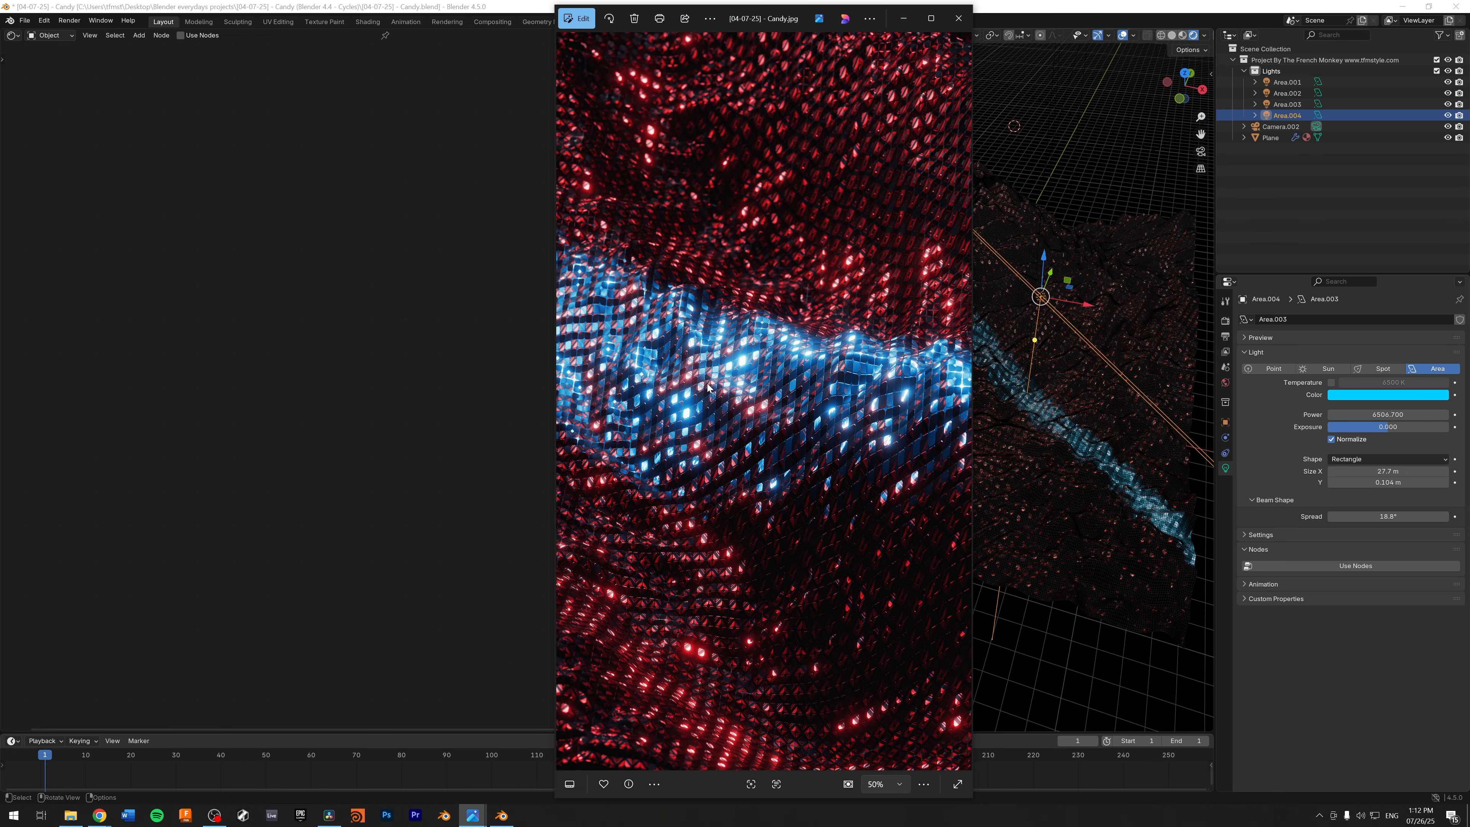
{"action": "scroll", "coordinate": [842, 352], "scroll_direction": "up", "scroll_amount": 5}
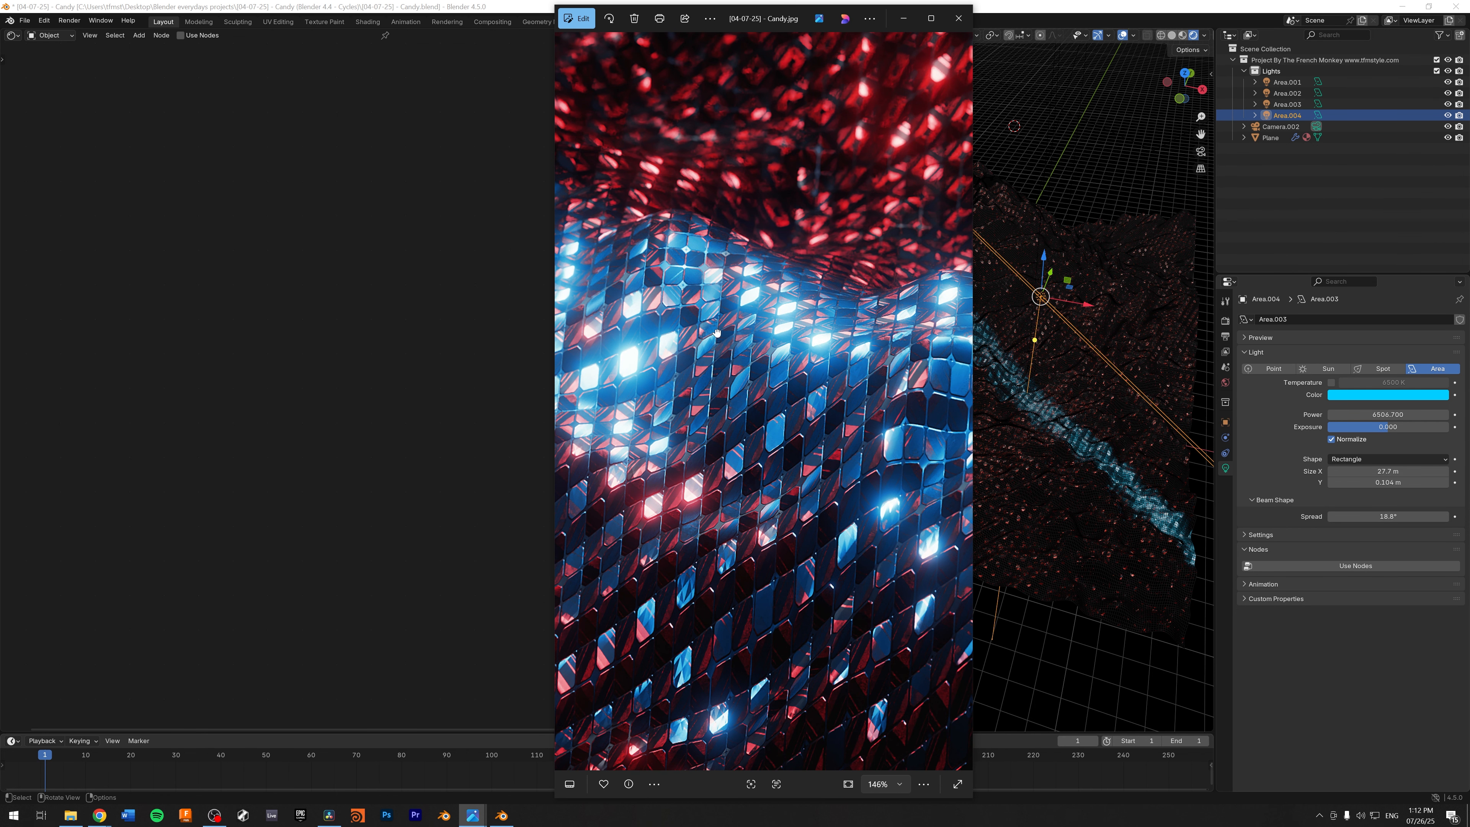
{"action": "left_click_drag", "start_coordinate": [716, 333], "coordinate": [665, 236]}
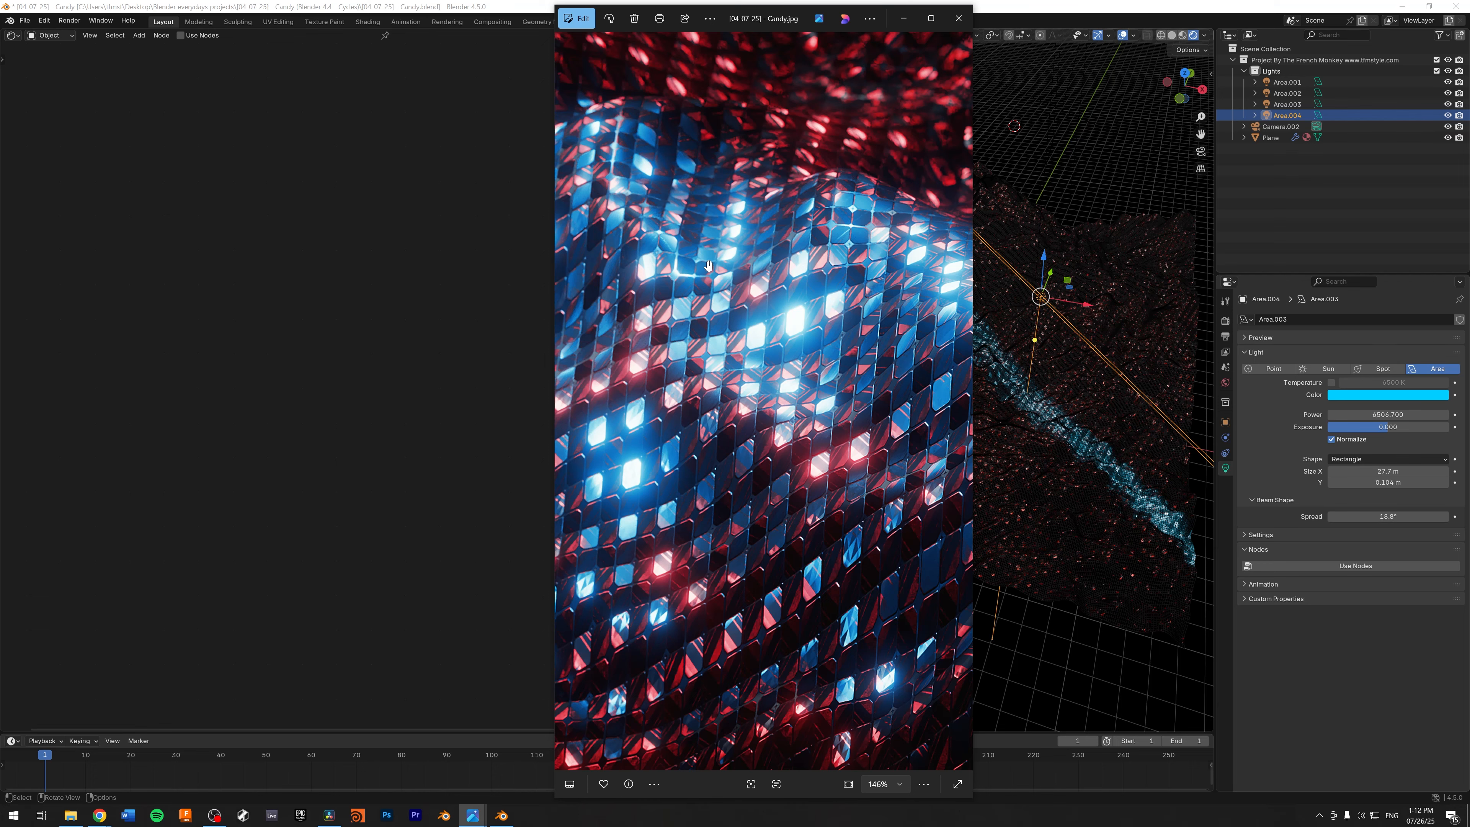
{"action": "left_click", "coordinate": [380, 273]}
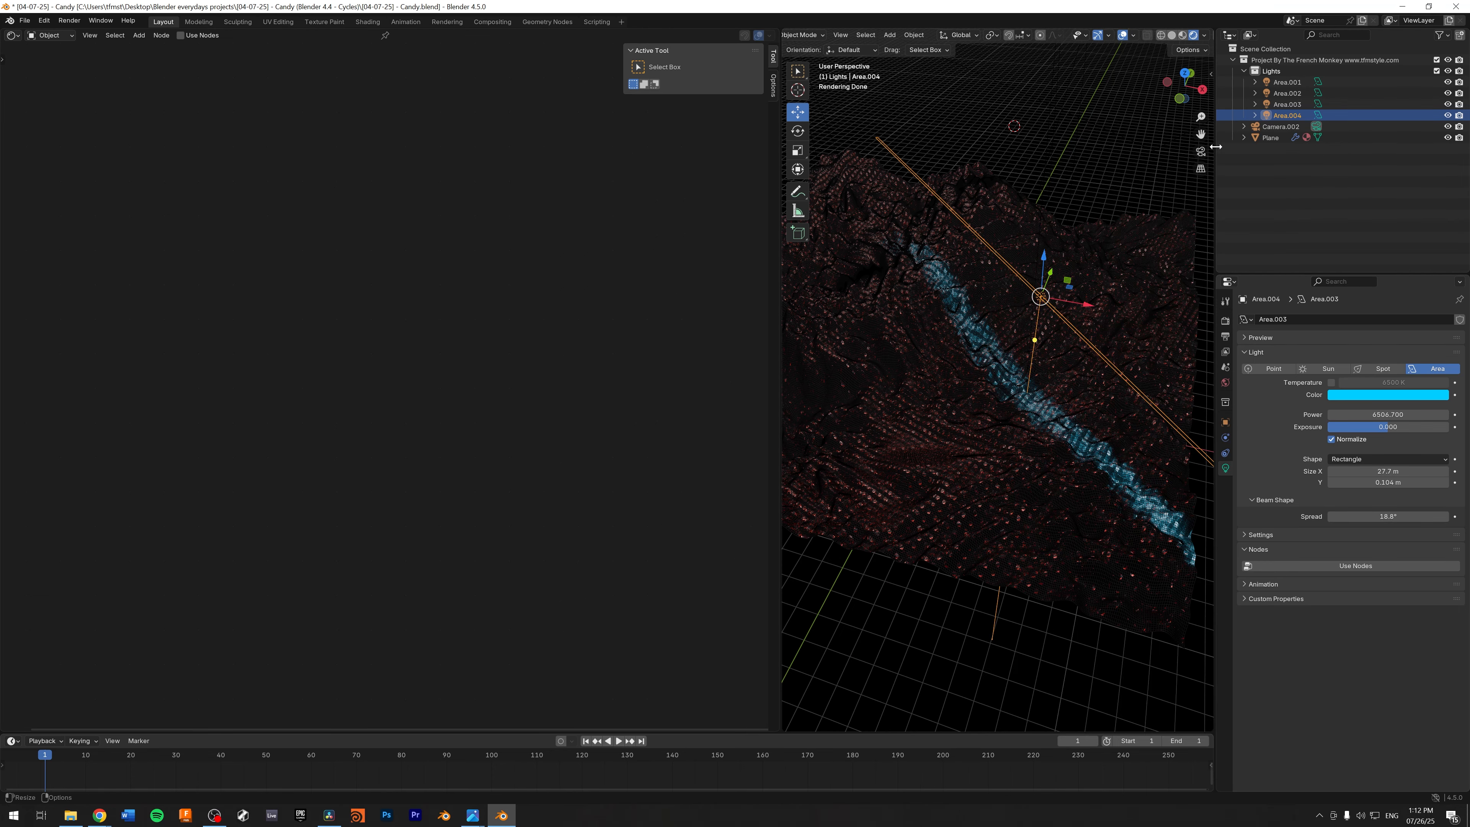
Step: View the scene through the camera and switch the Shader Editor to the Compositor, framing its Glare node
{"action": "left_click", "coordinate": [1201, 151]}
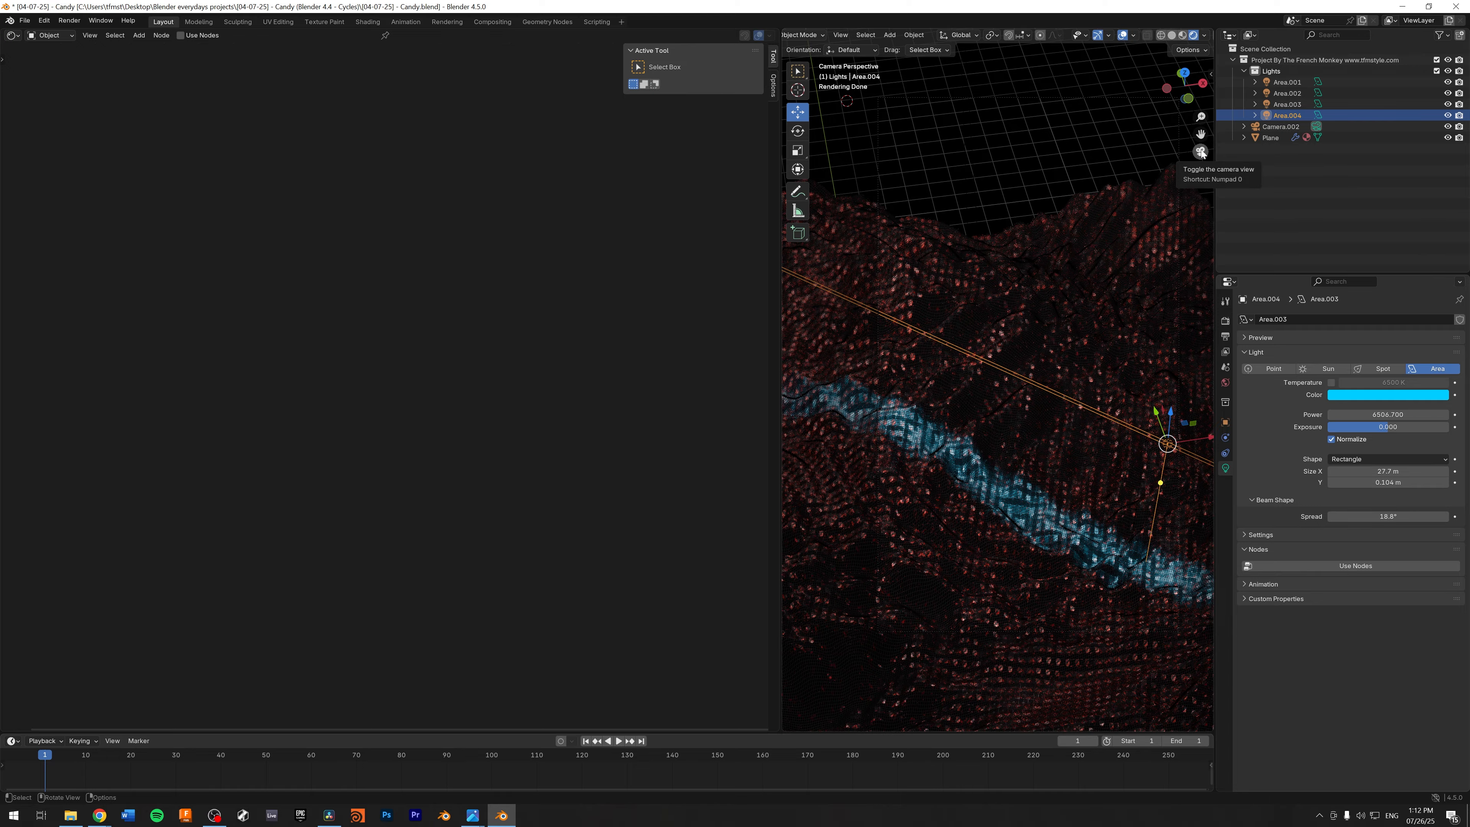
{"action": "left_click", "coordinate": [13, 36]}
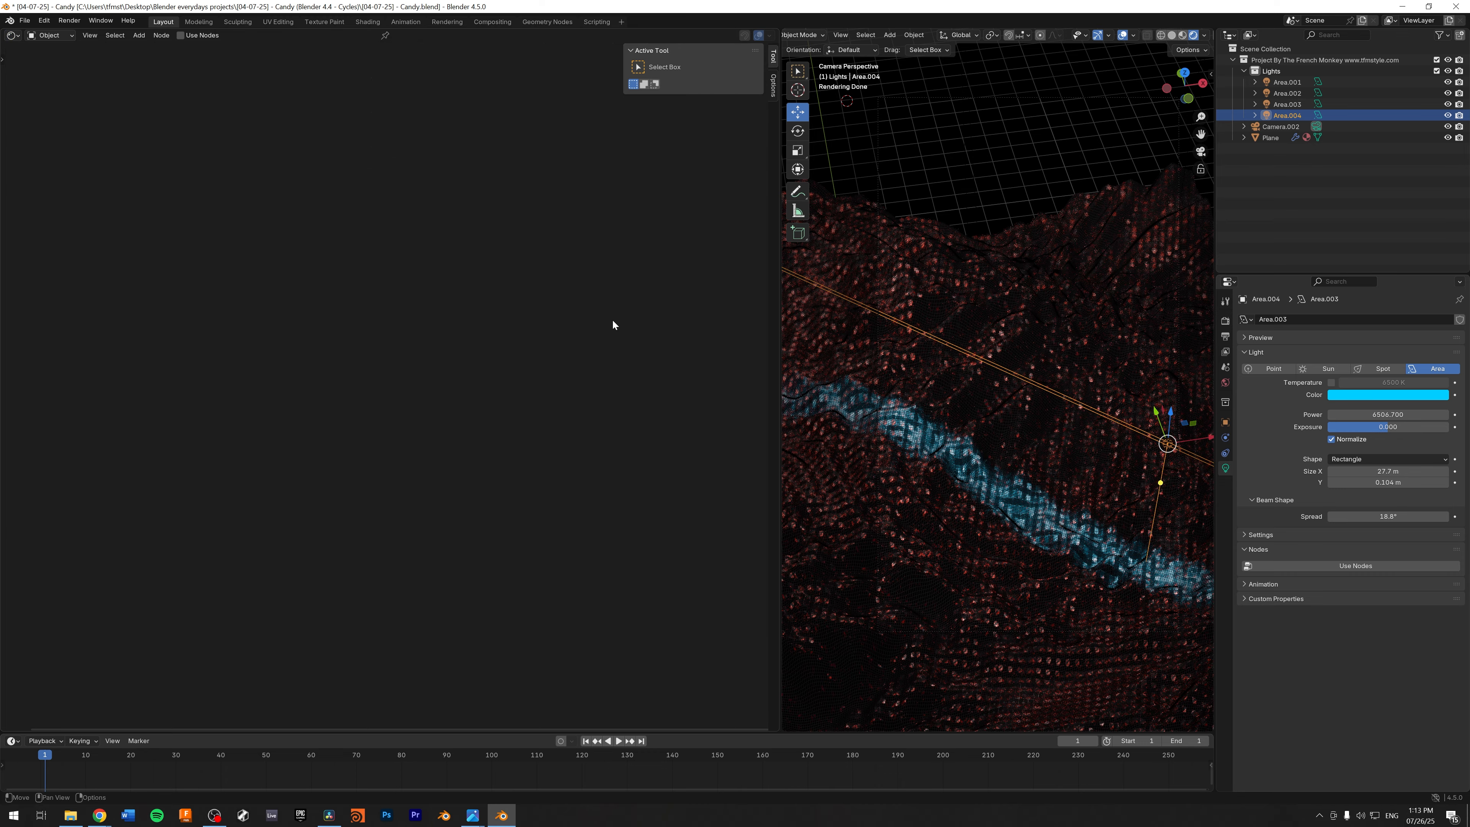
{"action": "left_click", "coordinate": [13, 36]}
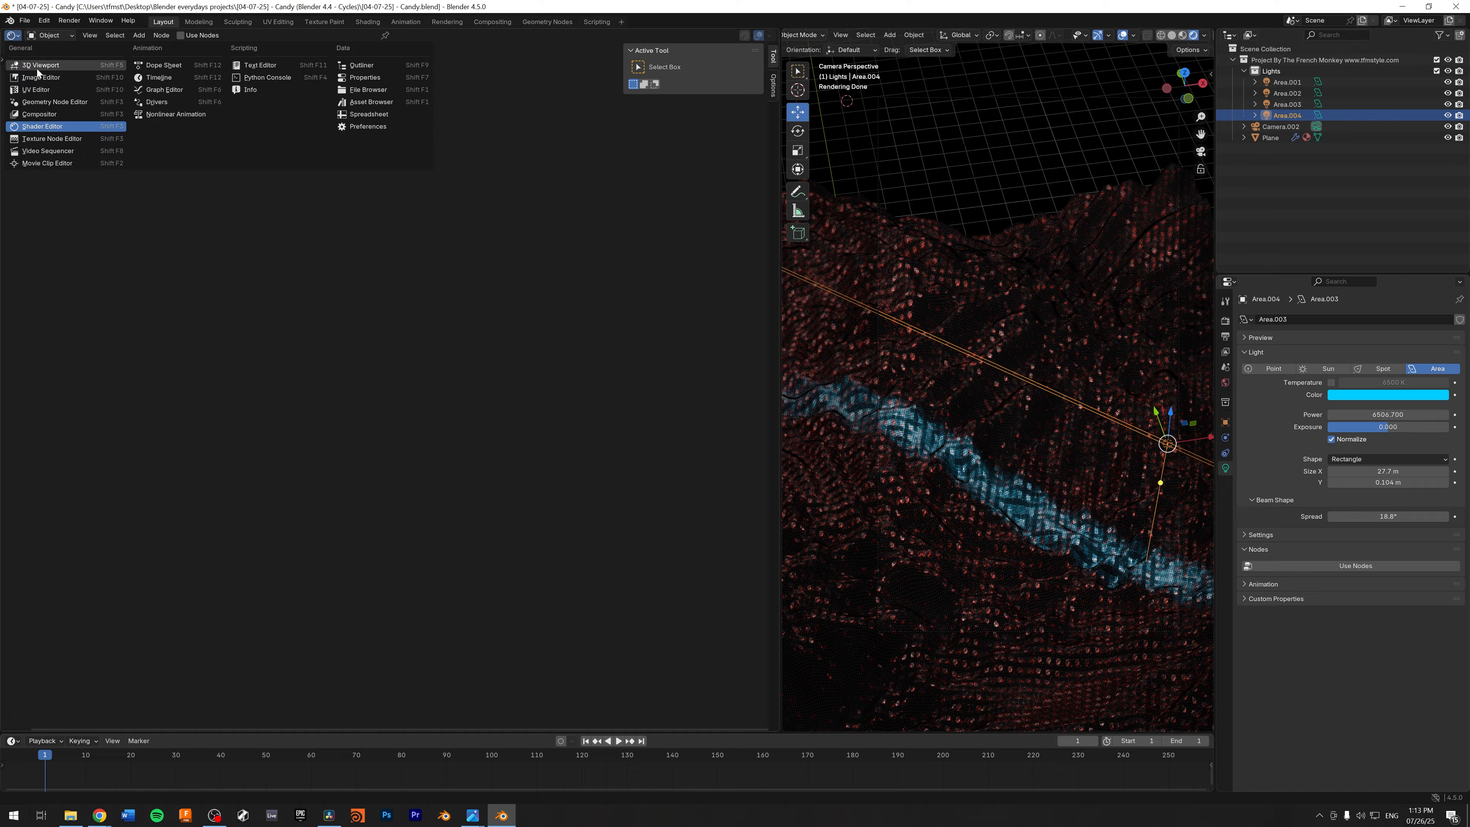
{"action": "left_click", "coordinate": [40, 114]}
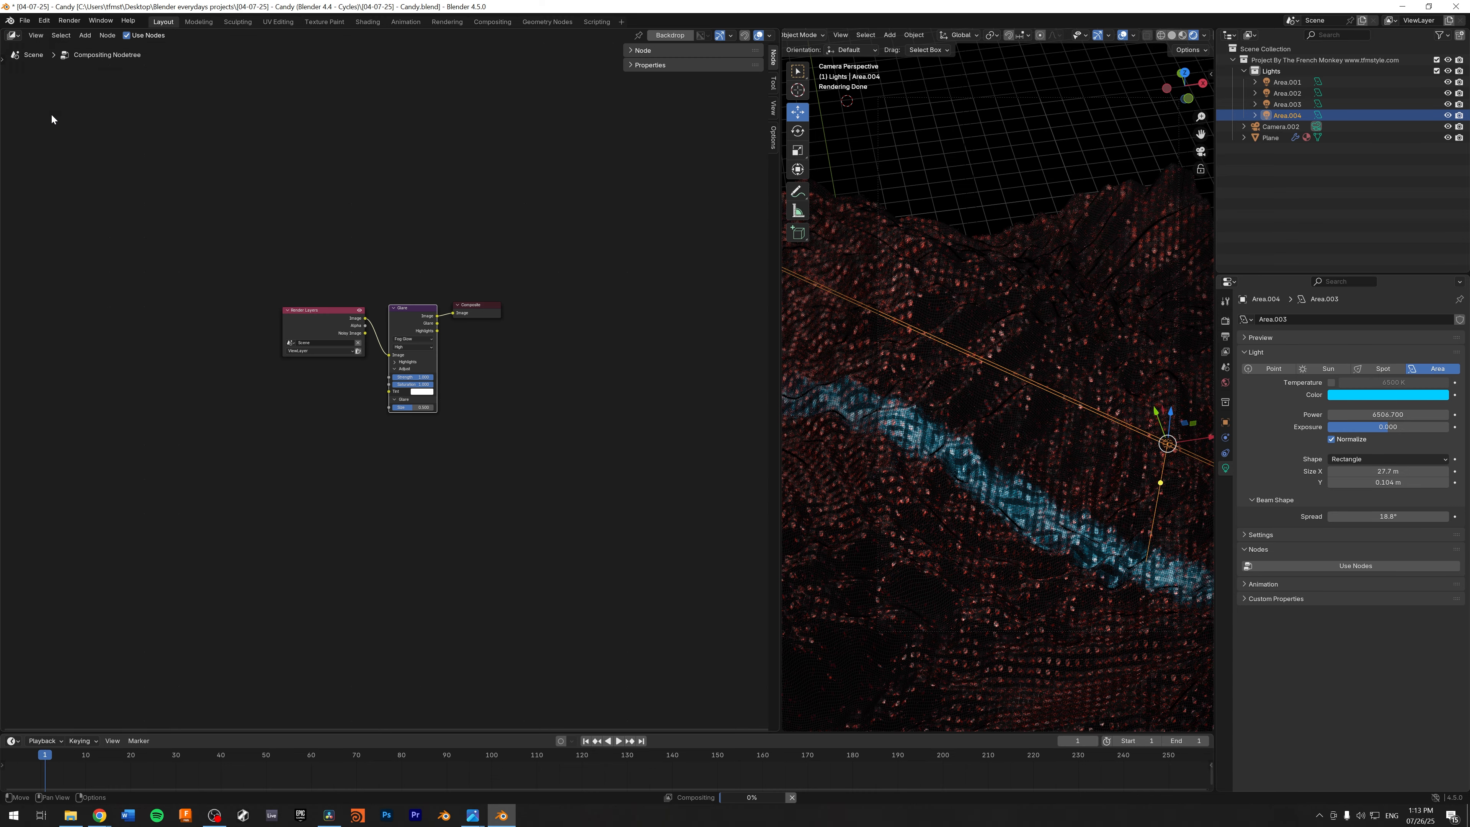
{"action": "scroll", "coordinate": [489, 374], "scroll_direction": "up", "scroll_amount": 5}
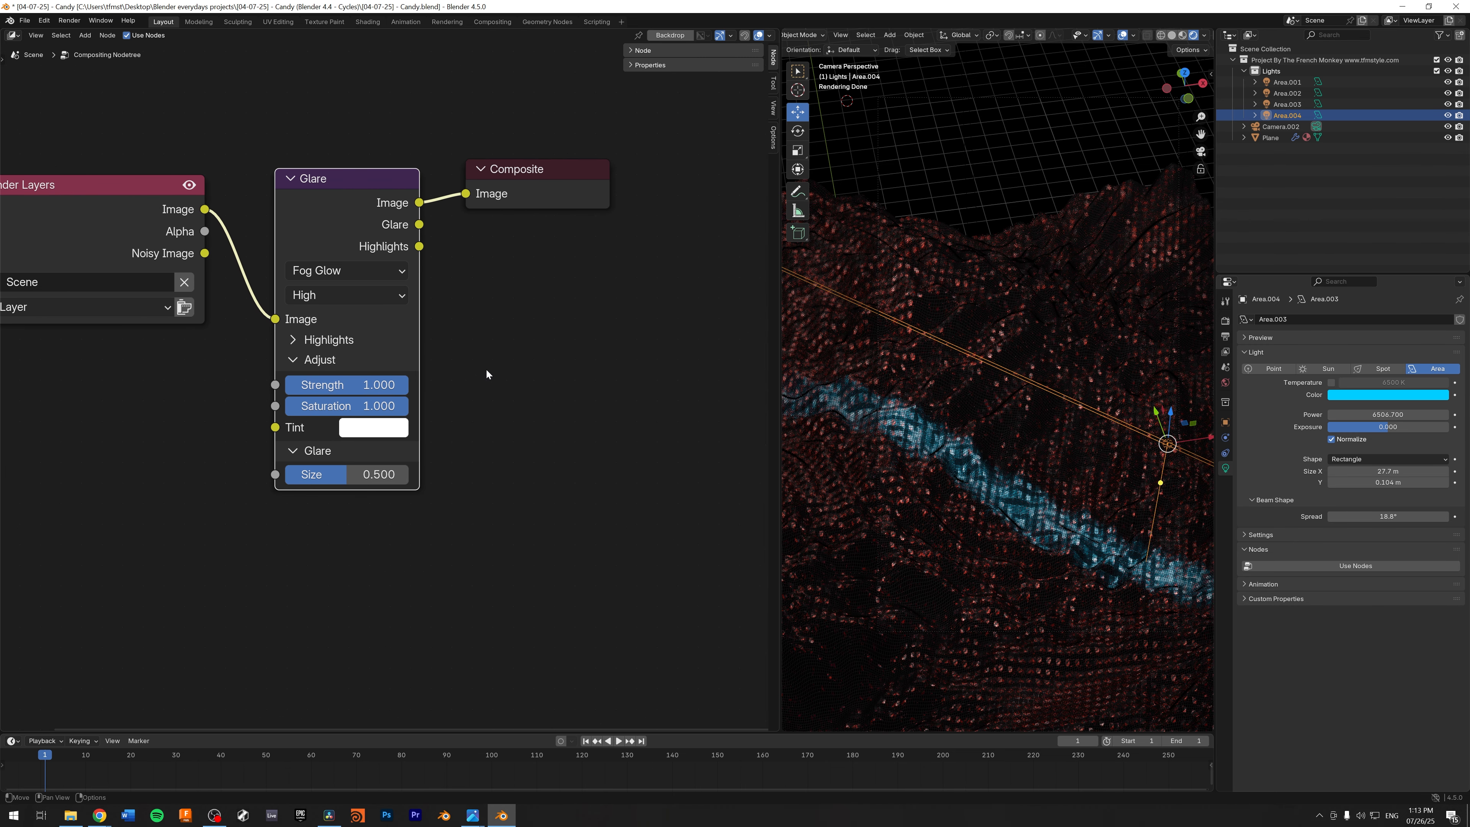
{"action": "middle_click_drag", "start_coordinate": [487, 375], "coordinate": [569, 364]}
Step: View the lit blue strip up close and remove the Viewer node connected to the Glare node's Image output
{"action": "middle_click_drag", "start_coordinate": [961, 487], "coordinate": [1033, 367]}
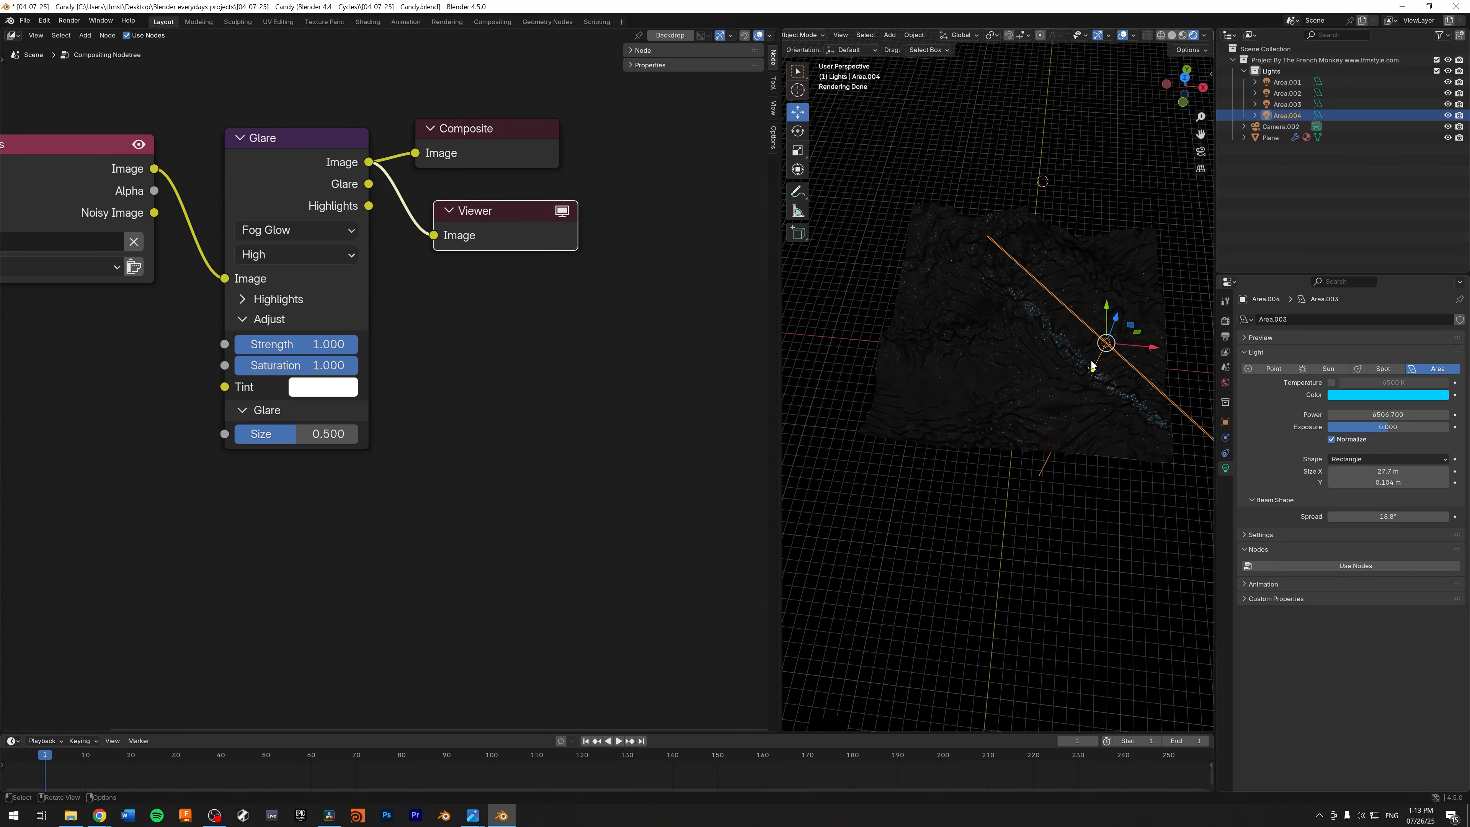
{"action": "scroll", "coordinate": [1095, 357], "scroll_direction": "up", "scroll_amount": 6}
{"action": "mouse_move", "coordinate": [1056, 292]}
{"action": "middle_mouse_down", "text": "shift"}
{"action": "mouse_move", "coordinate": [888, 435]}
{"action": "mouse_move", "coordinate": [977, 392]}
{"action": "mouse_move", "coordinate": [970, 380]}
{"action": "middle_mouse_up", "text": "shift"}
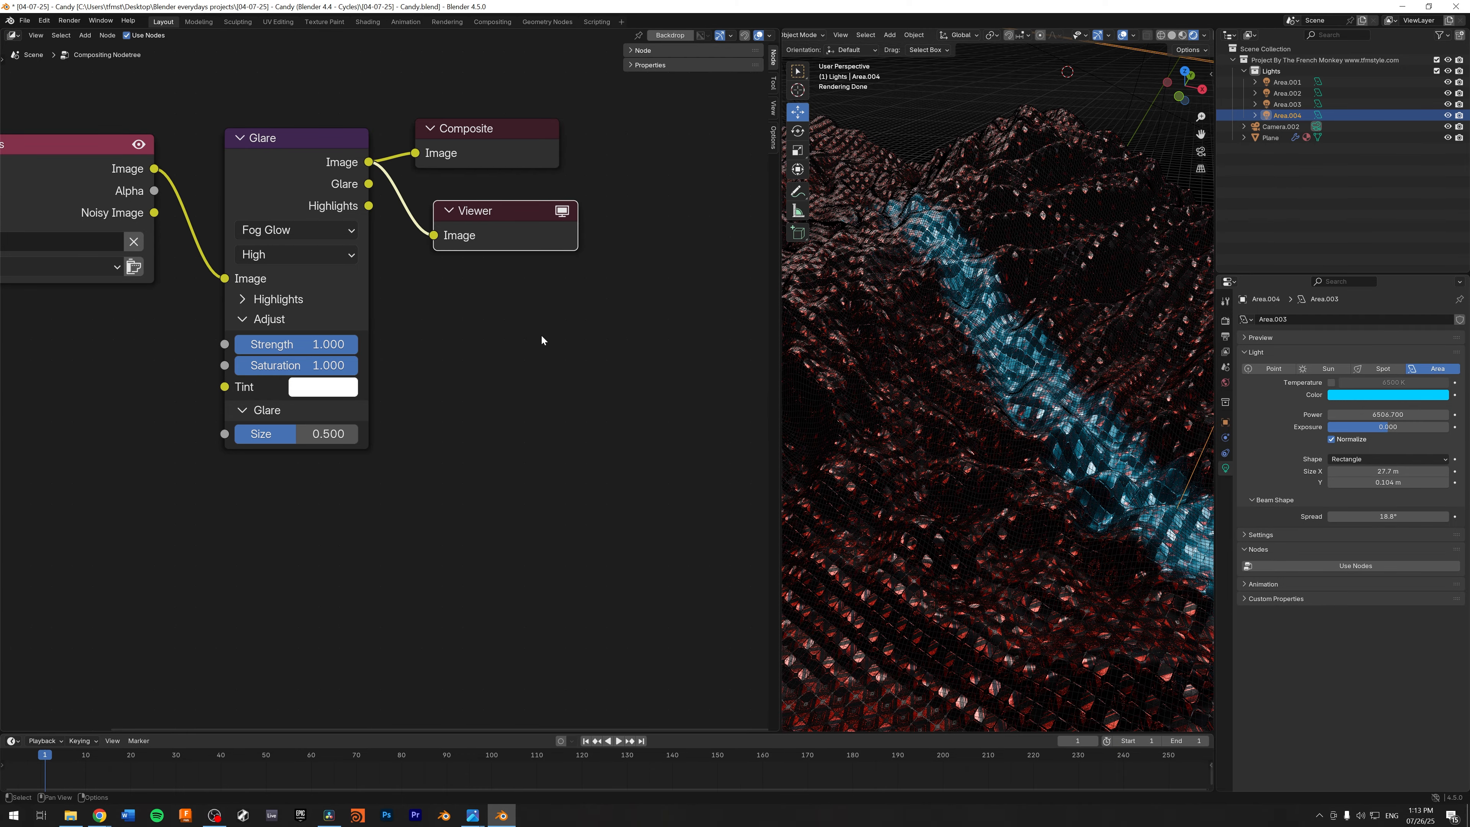
{"action": "left_click_drag", "start_coordinate": [600, 321], "coordinate": [436, 204]}
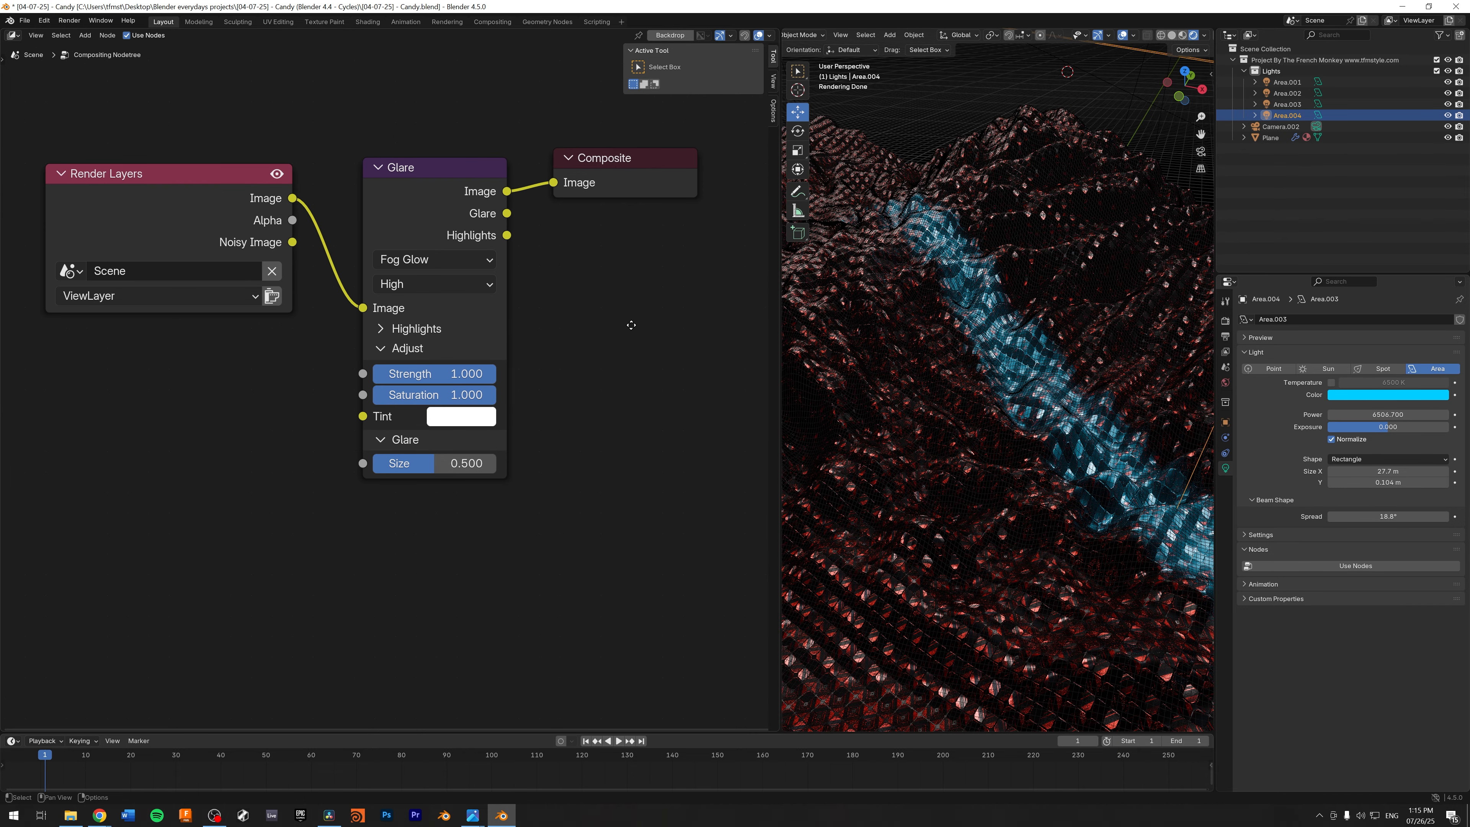
Step: Examine the Glare node's Fog Glow settings and its quality options in the Compositor
{"action": "middle_click_drag", "start_coordinate": [631, 325], "coordinate": [575, 331]}
{"action": "scroll", "coordinate": [572, 333], "scroll_direction": "up", "scroll_amount": 2}
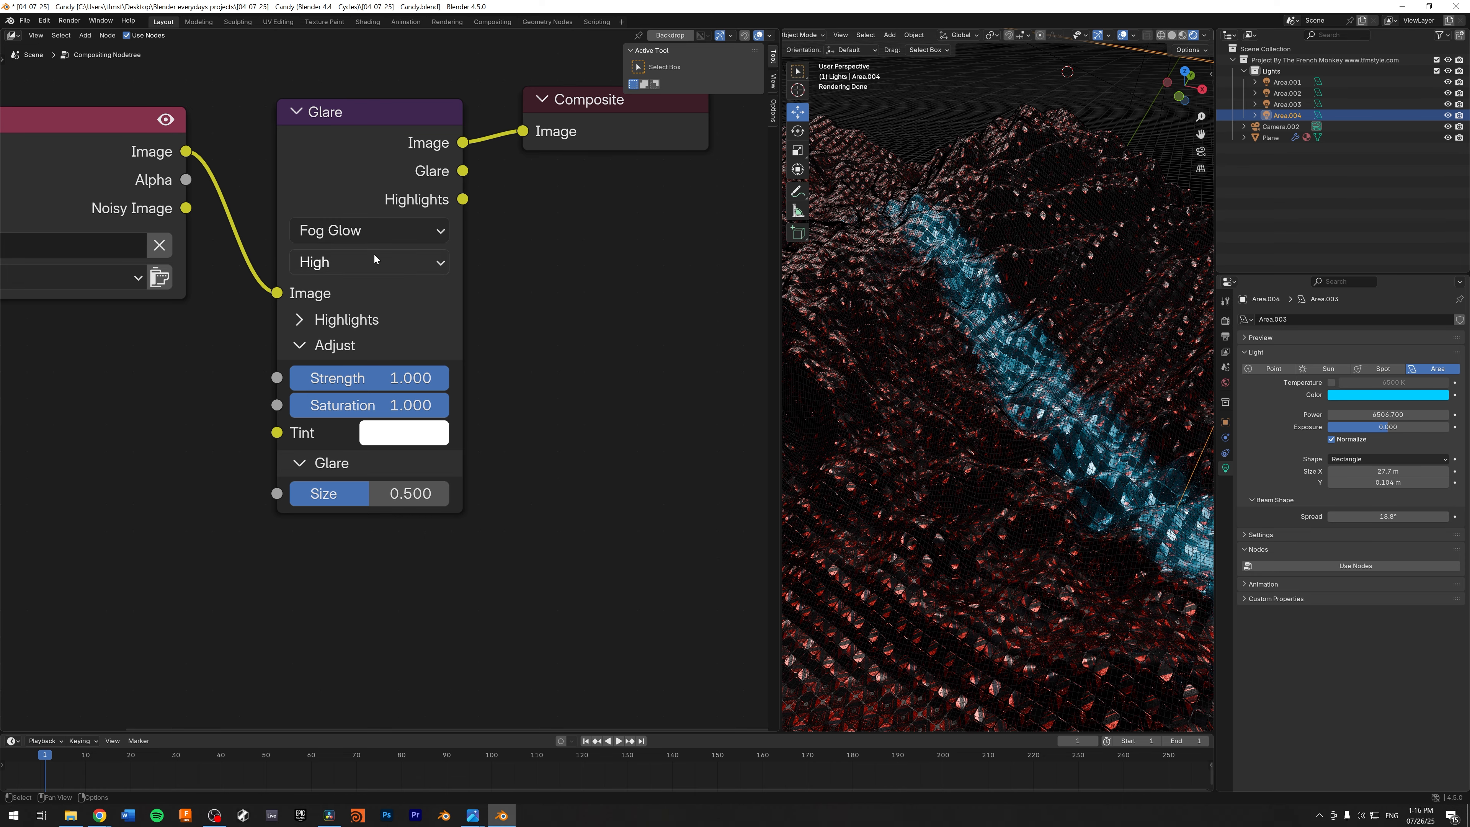
{"action": "left_click", "coordinate": [356, 262]}
{"action": "left_click", "coordinate": [356, 261]}
{"action": "scroll", "coordinate": [550, 317], "scroll_direction": "down", "scroll_amount": 2}
{"action": "scroll", "coordinate": [549, 317], "scroll_direction": "up", "scroll_amount": 2}
Step: Look at the plane from a higher angle and bring up the Candy.jpg render in the image viewer for comparison
{"action": "middle_click_drag", "start_coordinate": [1003, 325], "coordinate": [810, 486]}
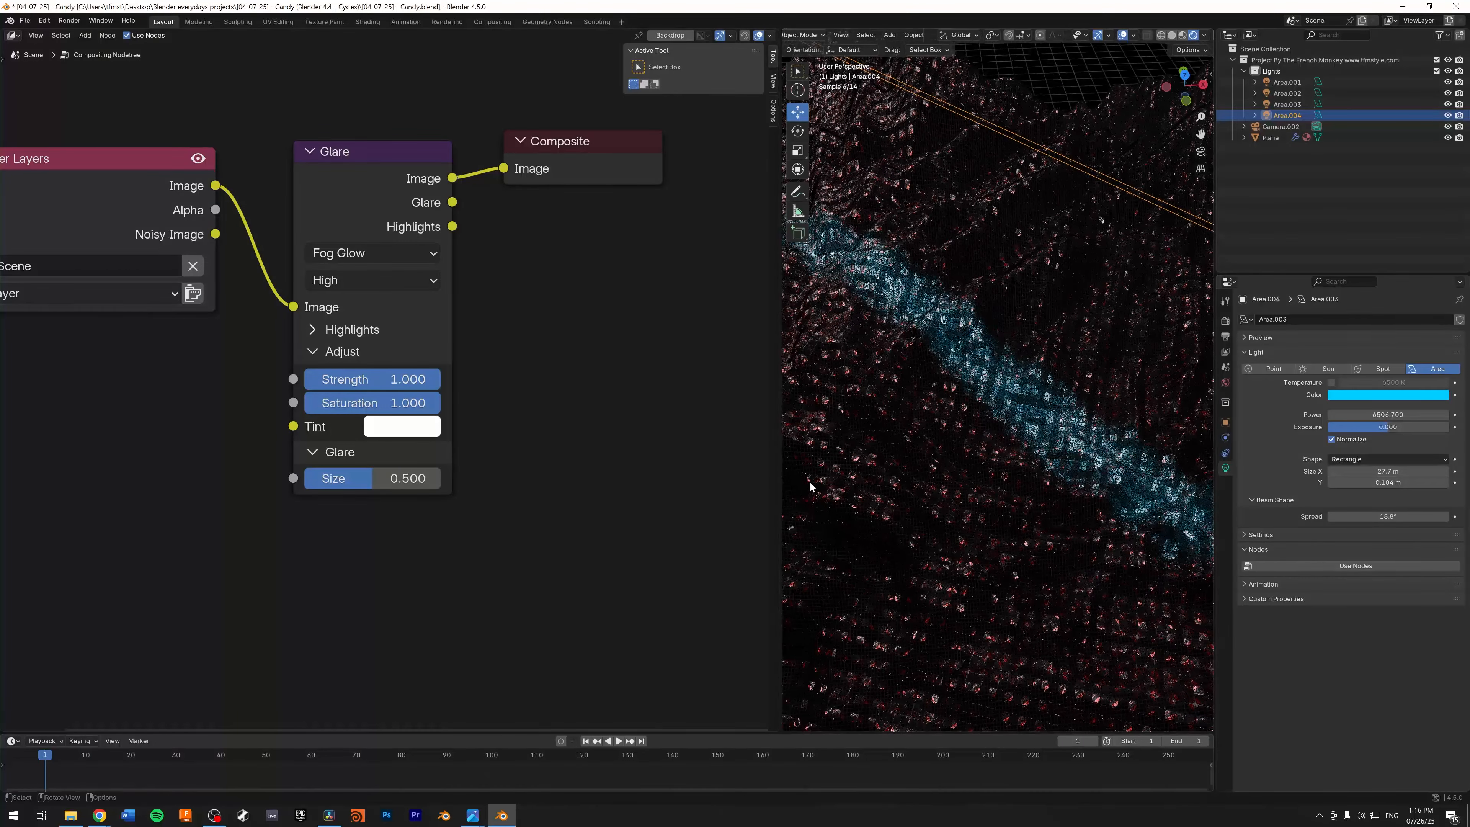
{"action": "left_click", "coordinate": [472, 815]}
{"action": "left_click", "coordinate": [475, 761]}
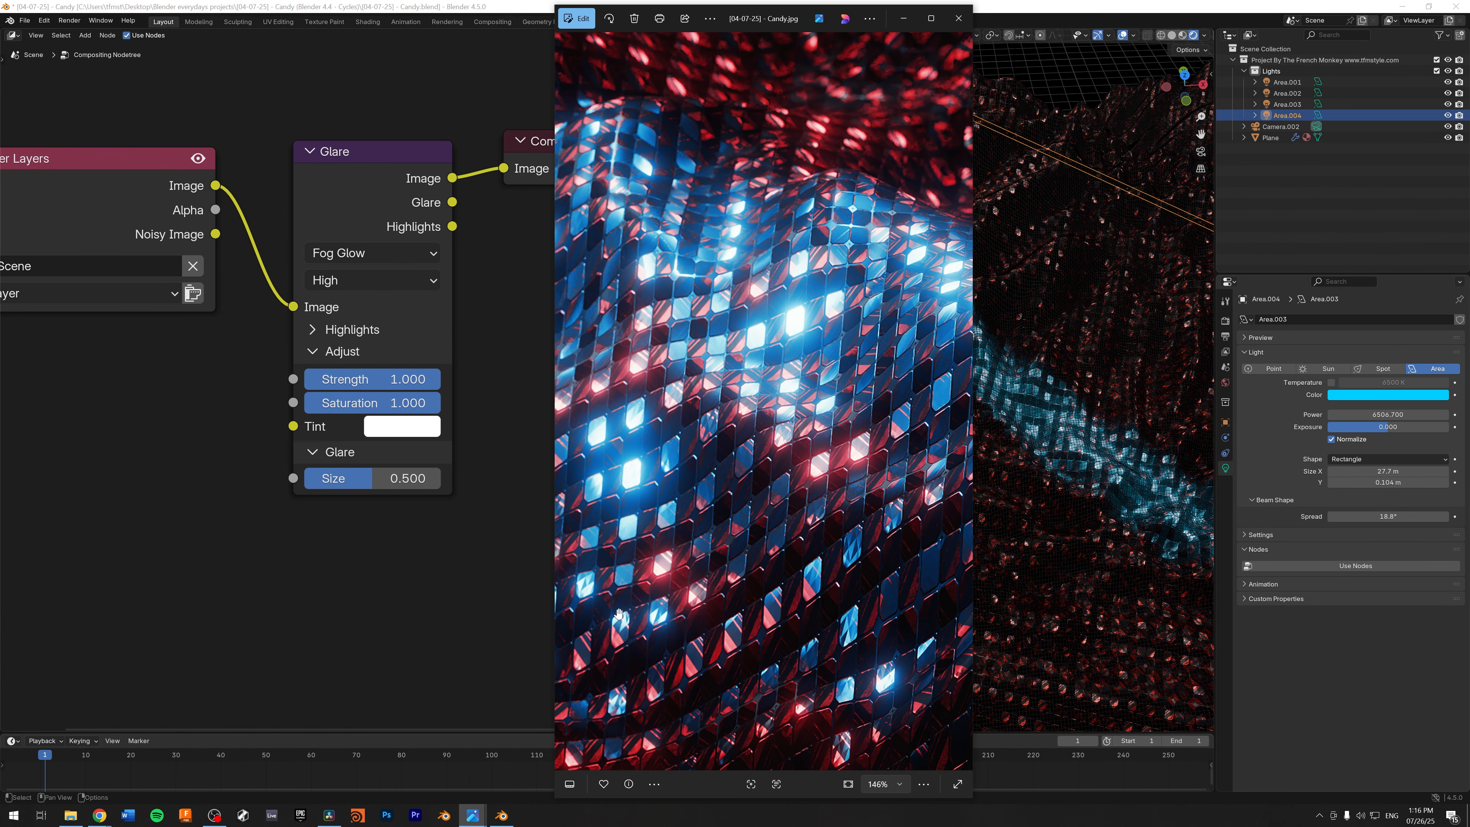
Step: Zoom the Candy.jpg render out to 75% and look over the glowing blue and red areas
{"action": "scroll", "coordinate": [772, 324], "scroll_direction": "down", "scroll_amount": 5}
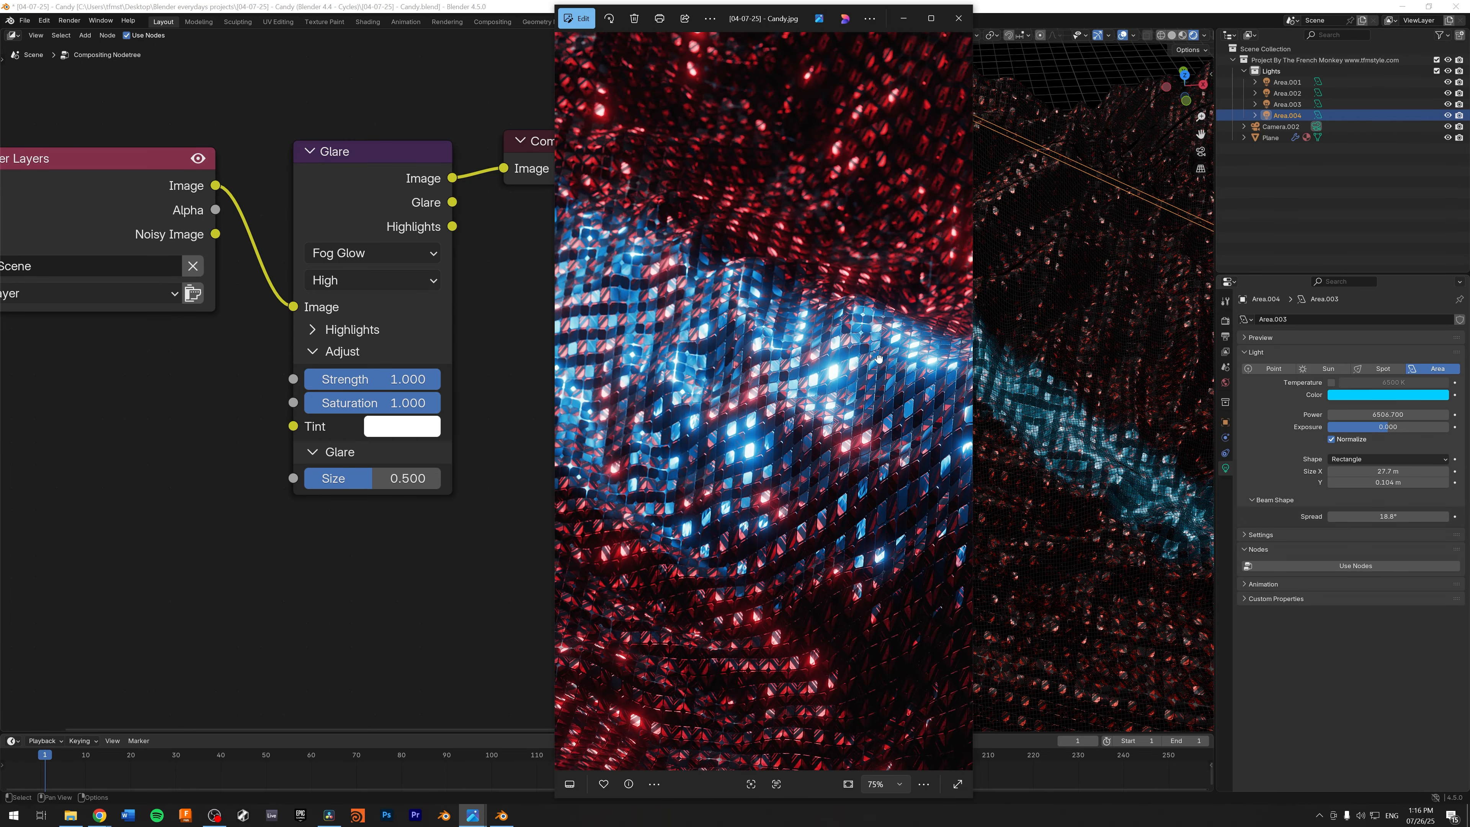
{"action": "left_click_drag", "start_coordinate": [690, 268], "coordinate": [860, 300]}
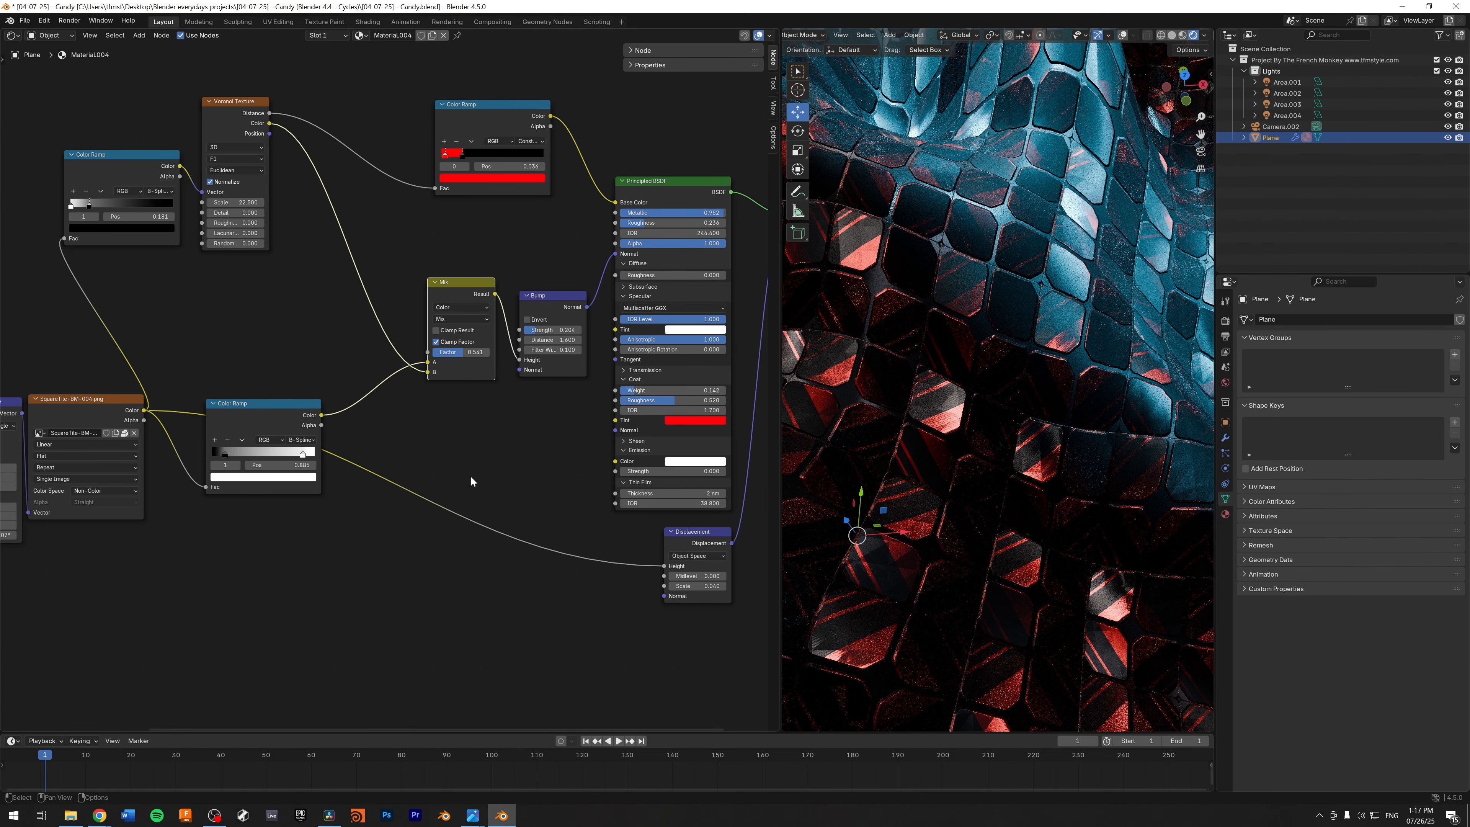
Step: Follow the plane's material nodes to the Material Output and open the material's surface displacement settings
{"action": "middle_click_drag", "start_coordinate": [471, 481], "coordinate": [263, 413]}
{"action": "left_click_drag", "start_coordinate": [489, 470], "coordinate": [488, 465]}
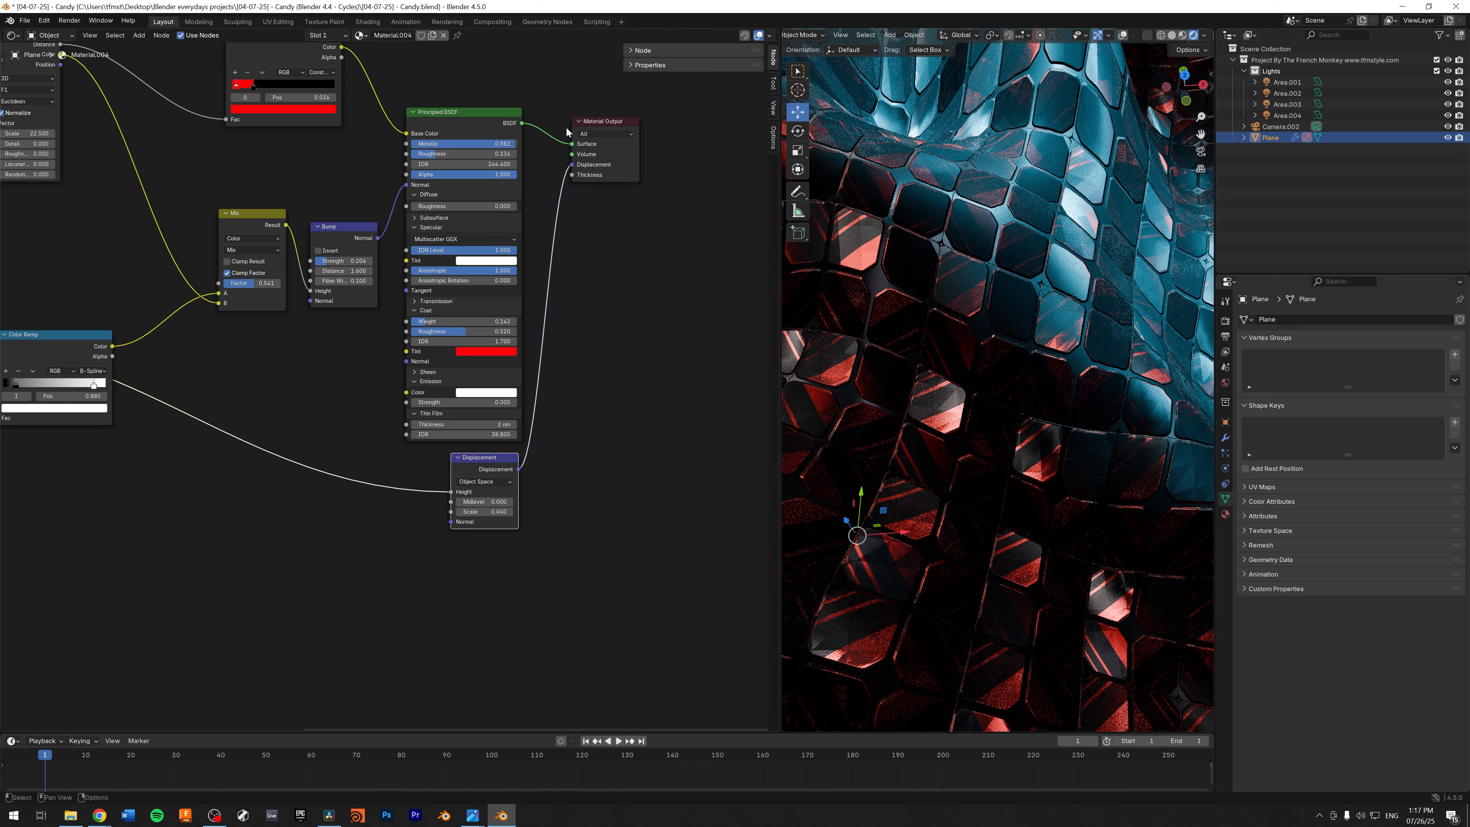
{"action": "left_click", "coordinate": [1225, 518]}
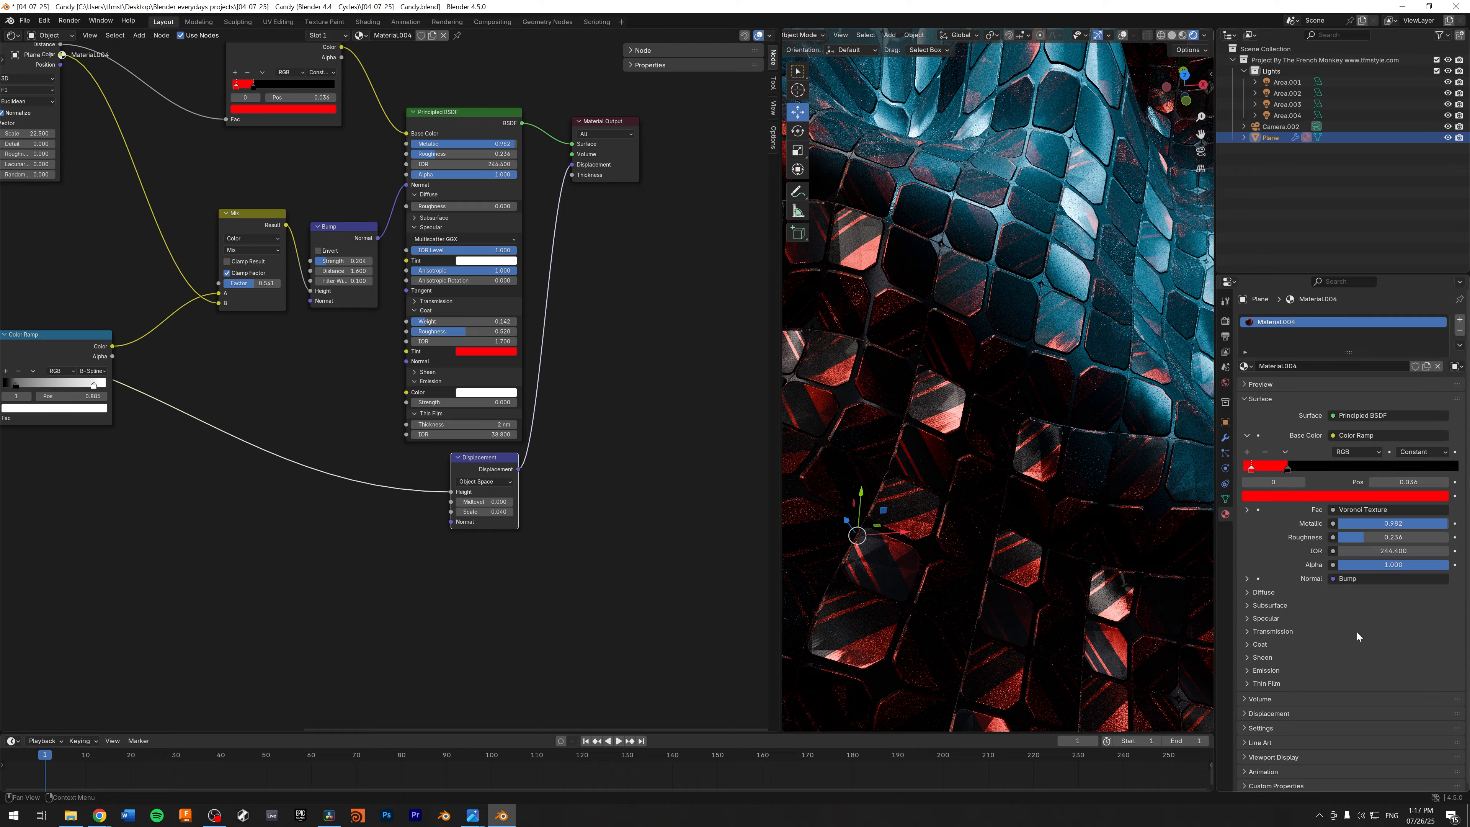
{"action": "scroll", "coordinate": [1357, 630], "scroll_direction": "down", "scroll_amount": 1}
{"action": "left_click", "coordinate": [1267, 726]}
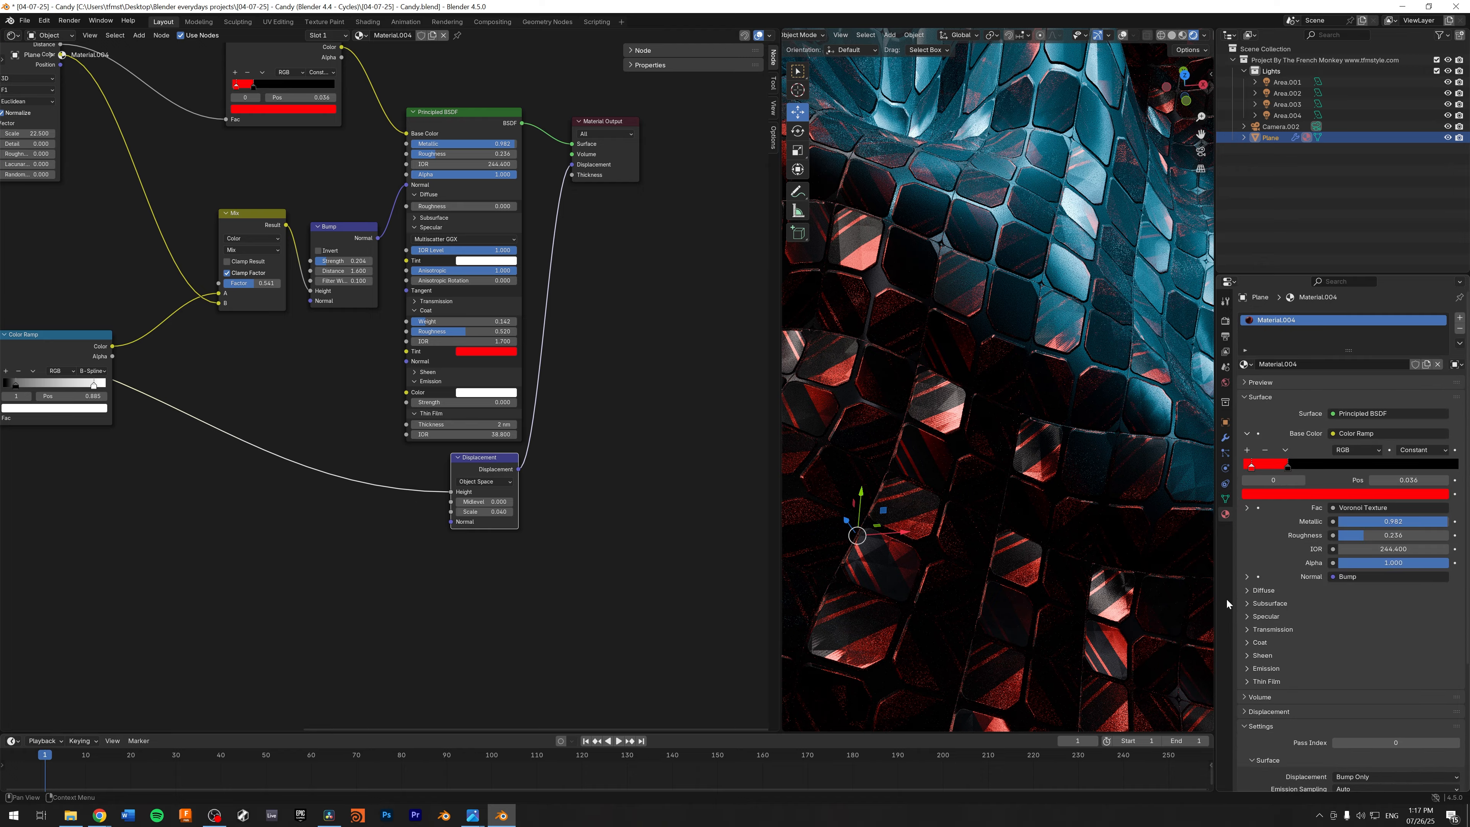
{"action": "scroll", "coordinate": [1334, 633], "scroll_direction": "down", "scroll_amount": 6}
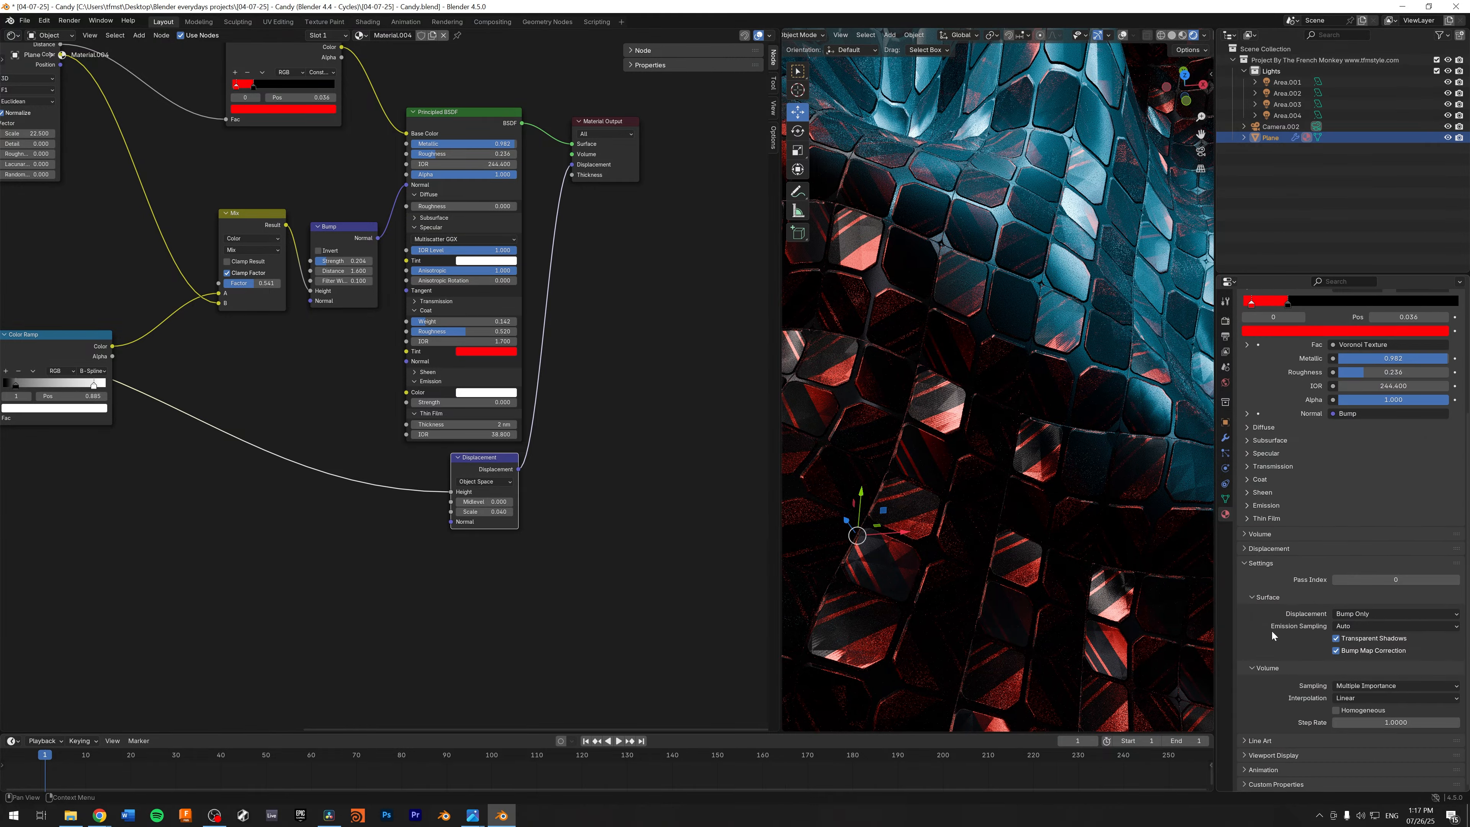
Step: Switch the material's surface displacement method to Displacement and Bump and inspect the displaced tiles
{"action": "left_click", "coordinate": [1370, 613]}
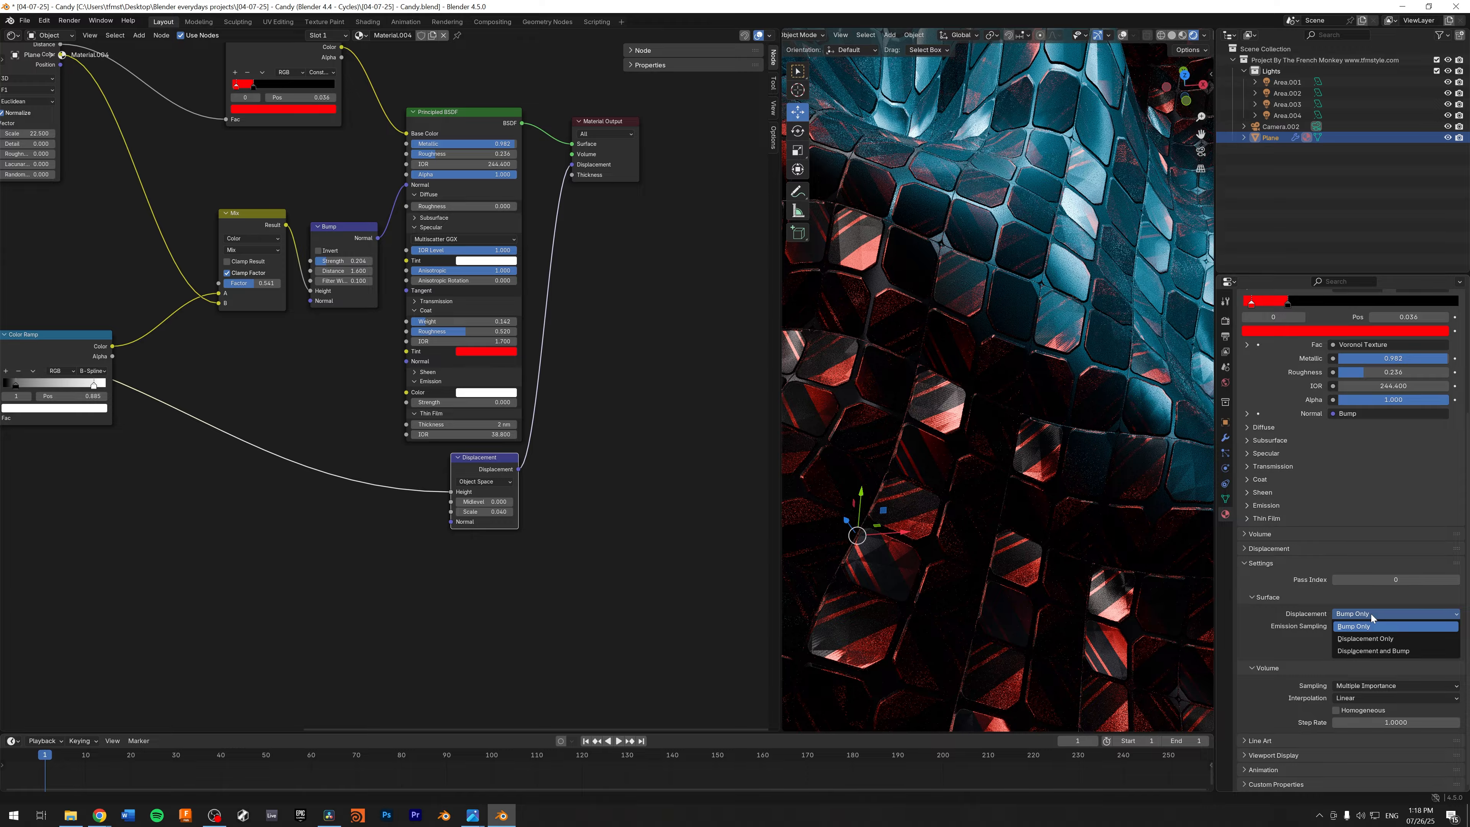
{"action": "left_click", "coordinate": [1382, 652]}
{"action": "scroll", "coordinate": [1005, 405], "scroll_direction": "down", "scroll_amount": 1}
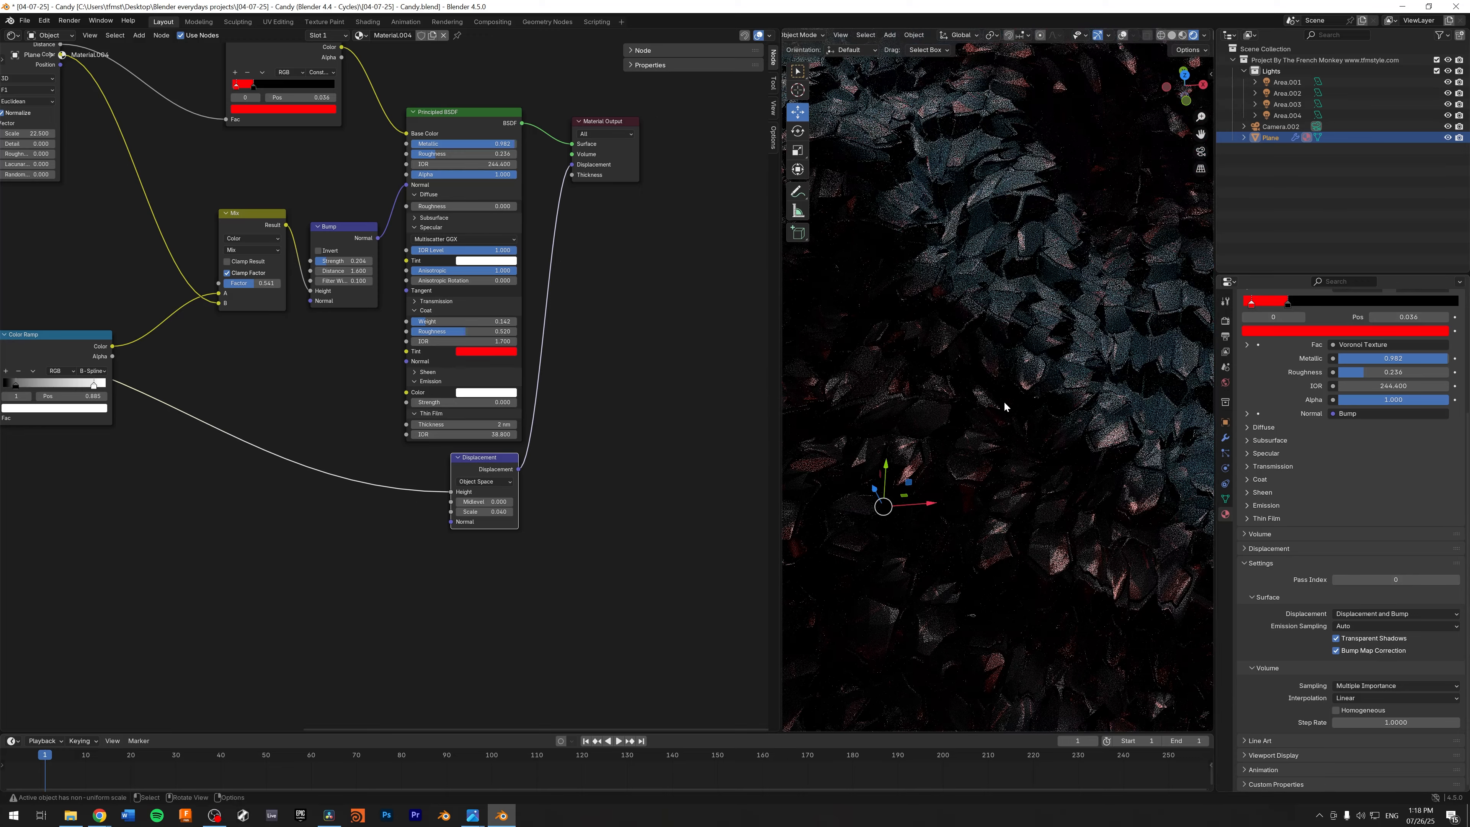
{"action": "scroll", "coordinate": [1016, 403], "scroll_direction": "down", "scroll_amount": 1}
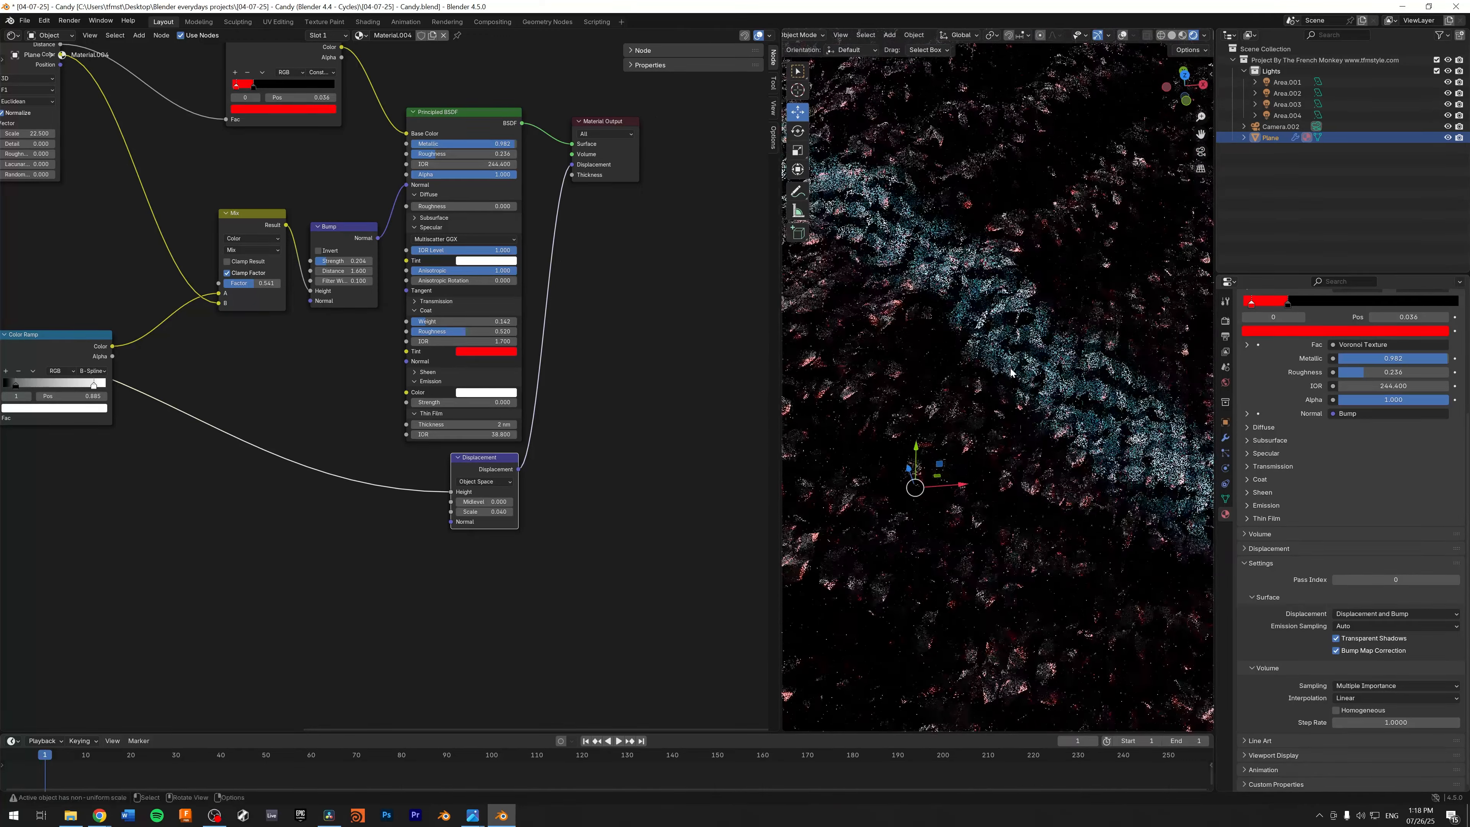
{"action": "scroll", "coordinate": [1006, 363], "scroll_direction": "up", "scroll_amount": 2}
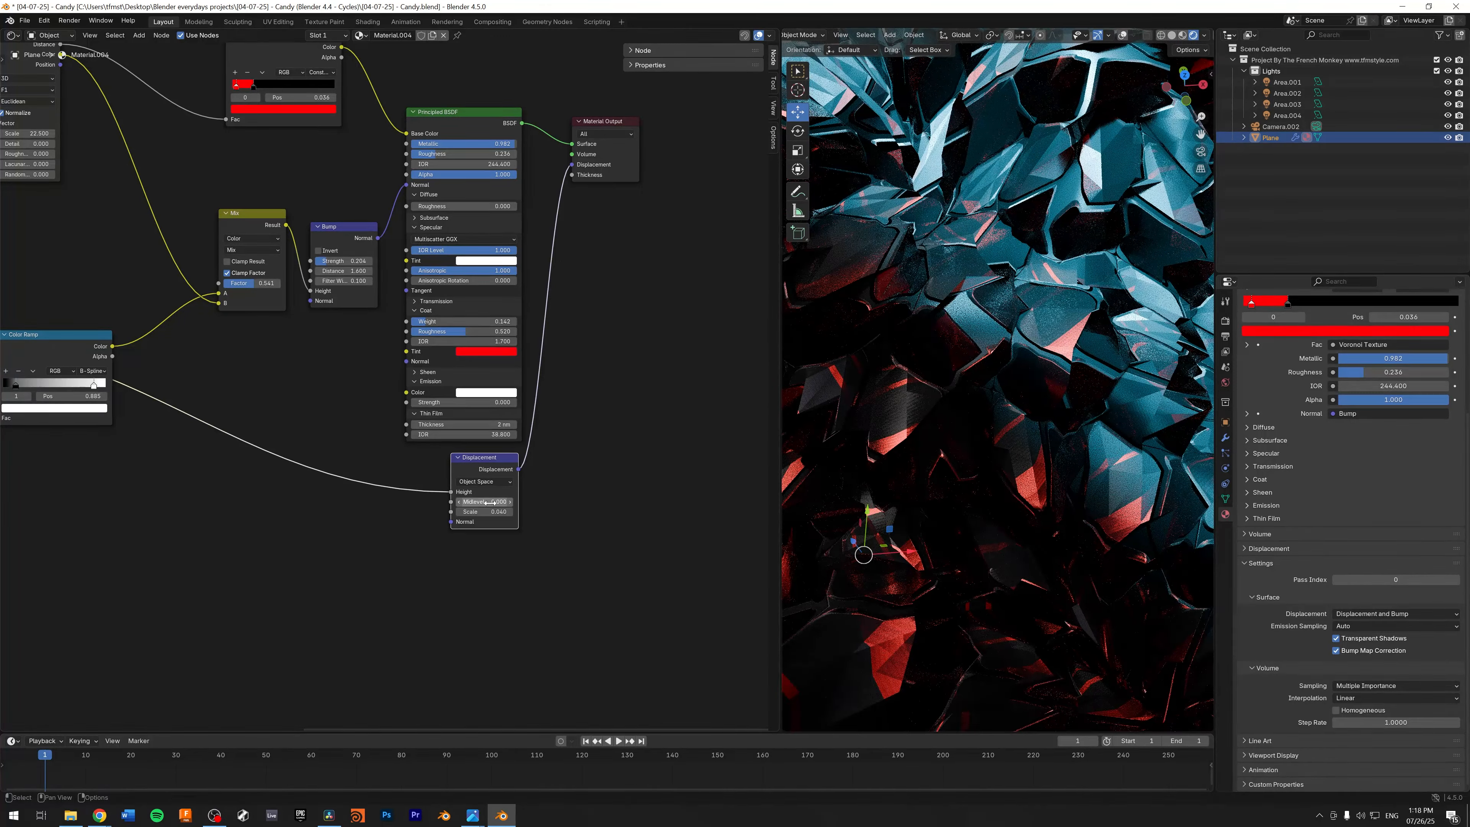
Step: Set the Displacement node's Scale to 0.01 and inspect the tiles across the plane
{"action": "left_click", "coordinate": [485, 512]}
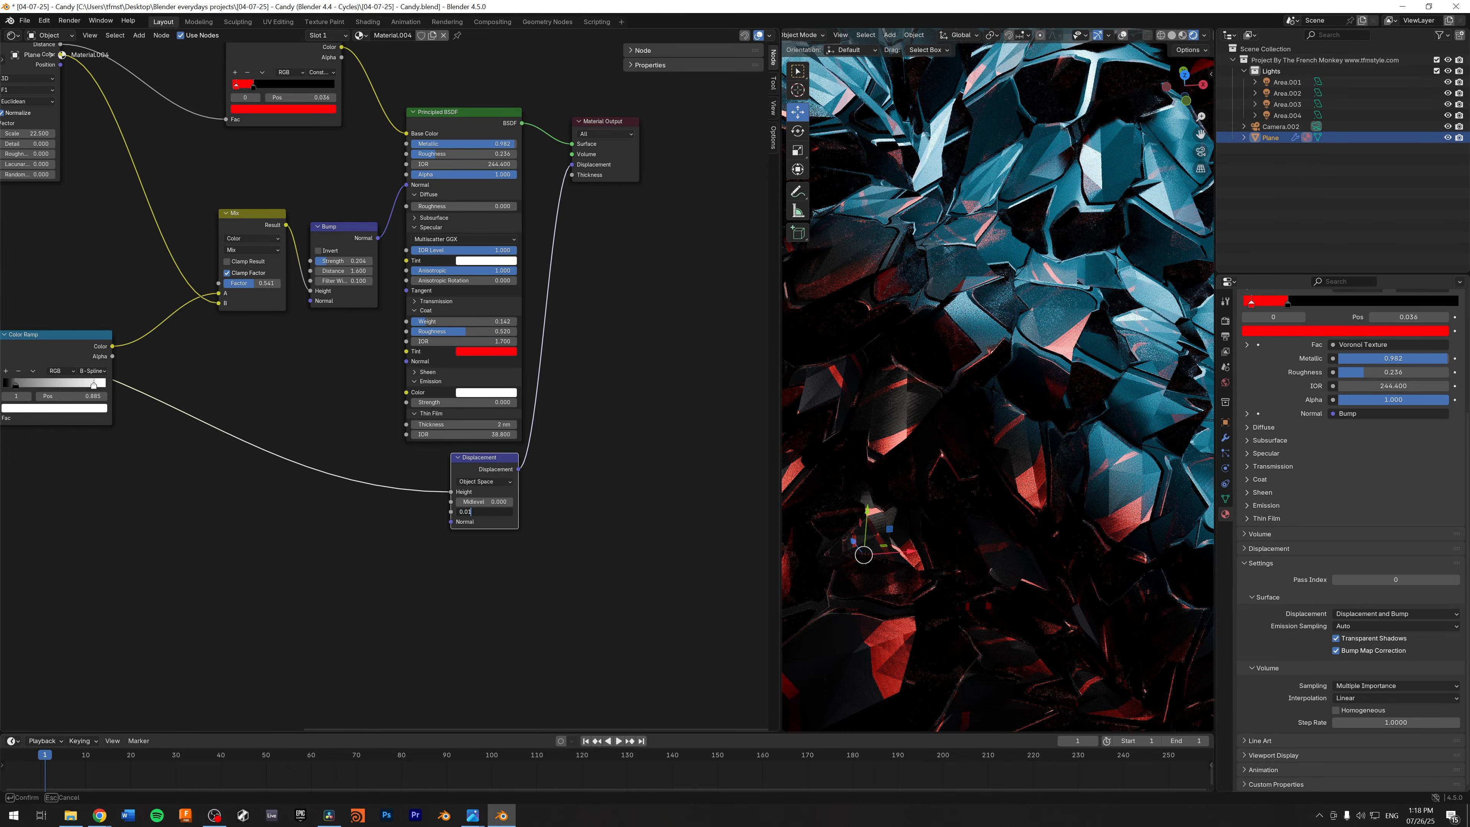
{"action": "type", "text": "0.01"}
{"action": "key", "text": "Return"}
{"action": "middle_click_drag", "start_coordinate": [1025, 383], "coordinate": [1003, 416]}
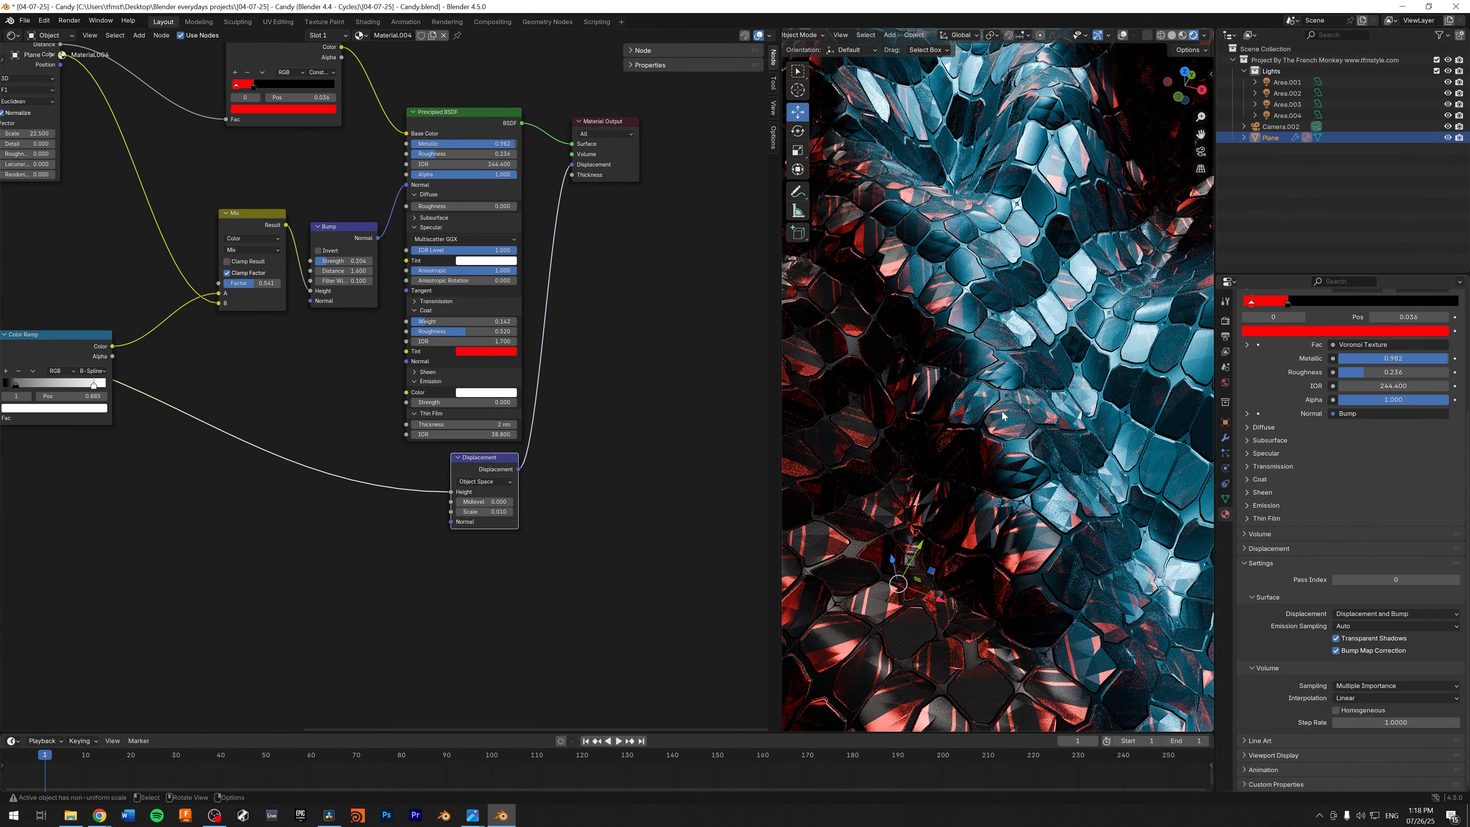
{"action": "scroll", "coordinate": [547, 497], "scroll_direction": "down", "scroll_amount": 2}
Step: Set the Displacement node's Scale to 0.04 and inspect the tiles in the rendered view
{"action": "middle_click_drag", "start_coordinate": [132, 470], "coordinate": [504, 472]}
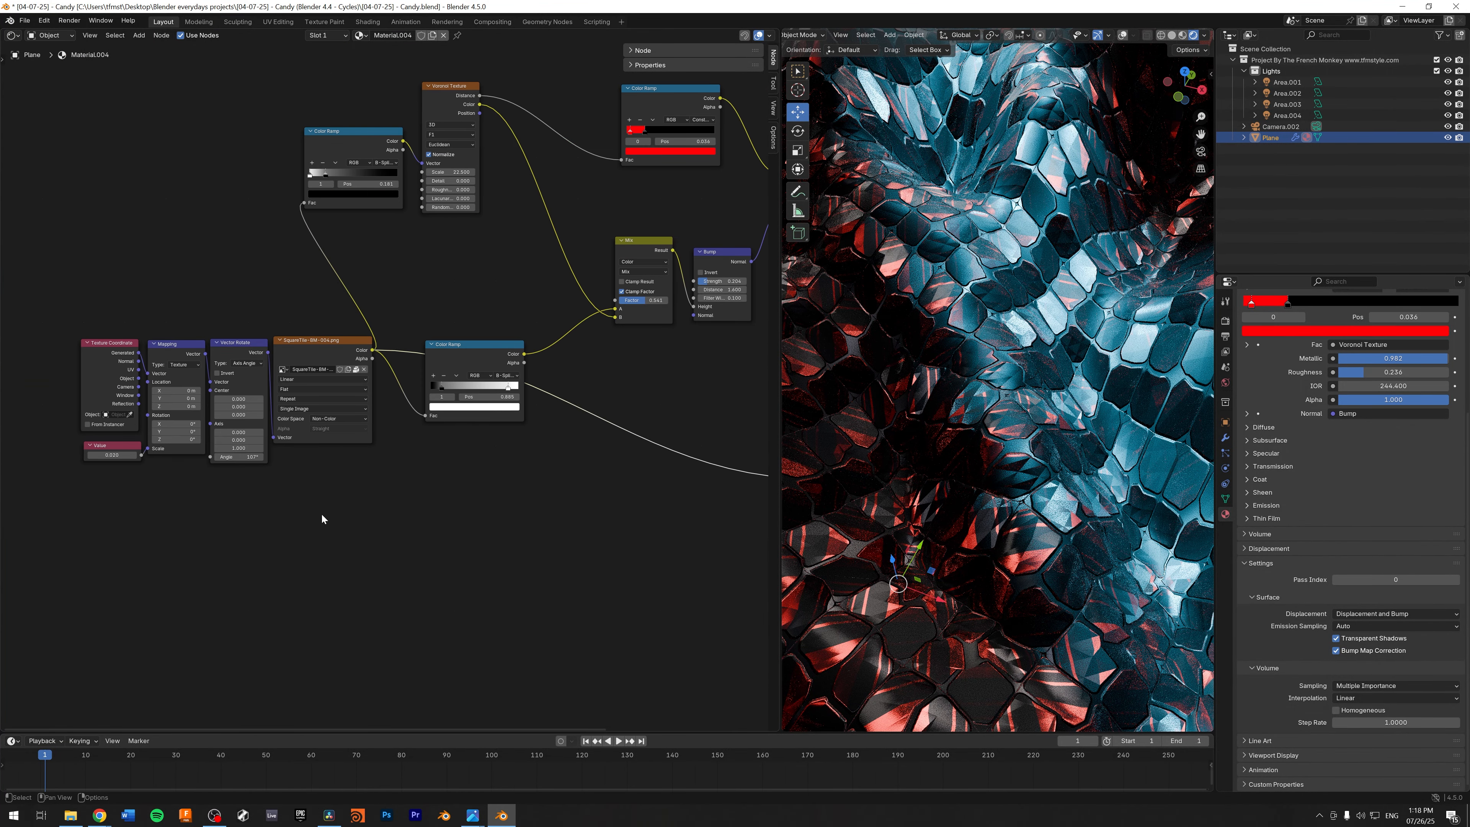
{"action": "scroll", "coordinate": [388, 405], "scroll_direction": "up", "scroll_amount": 2}
{"action": "middle_click_drag", "start_coordinate": [388, 405], "coordinate": [752, 386]}
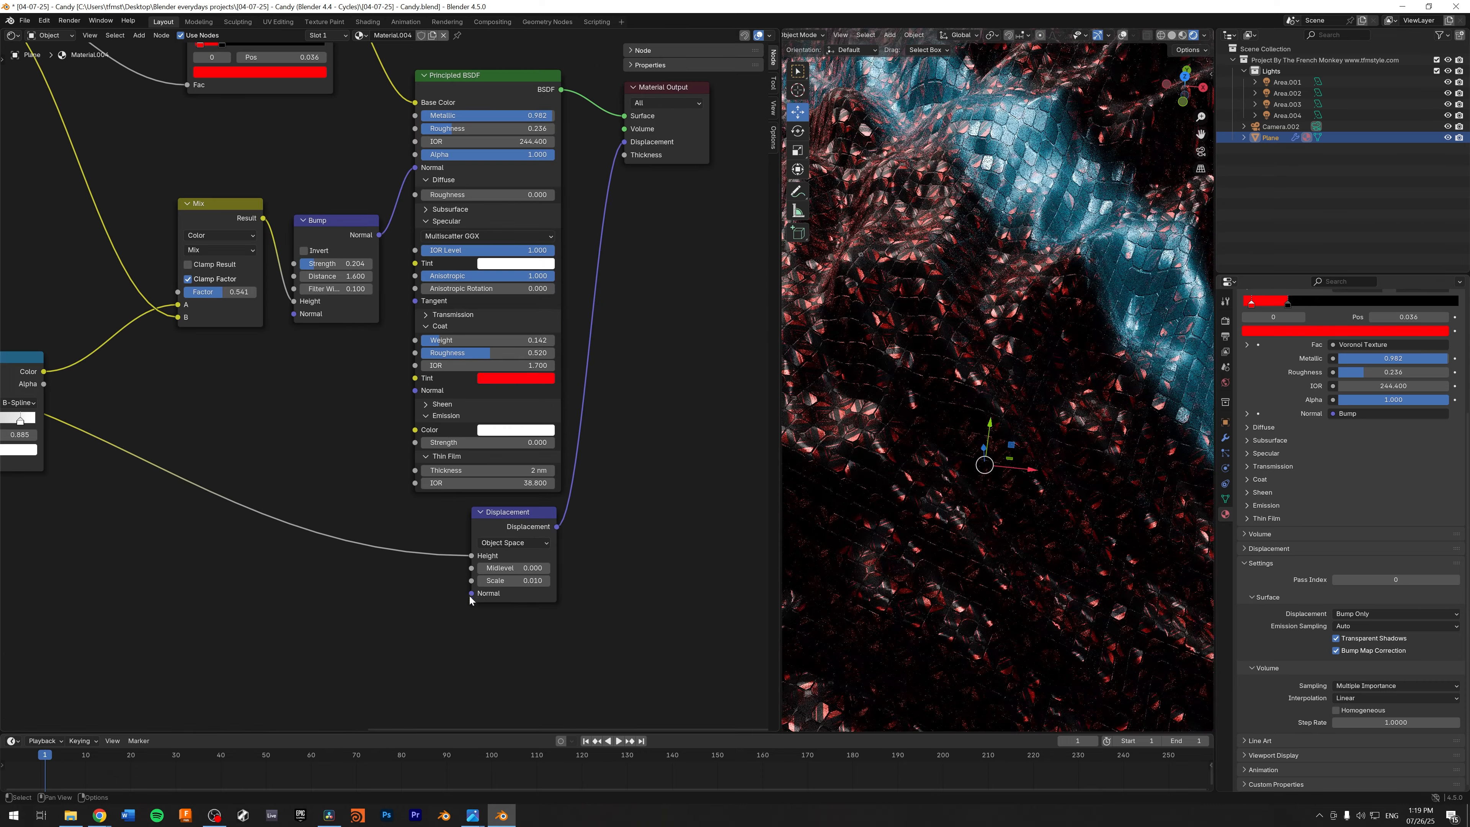
{"action": "left_click_drag", "start_coordinate": [513, 580], "coordinate": [504, 580]}
{"action": "double_click", "coordinate": [513, 580]}
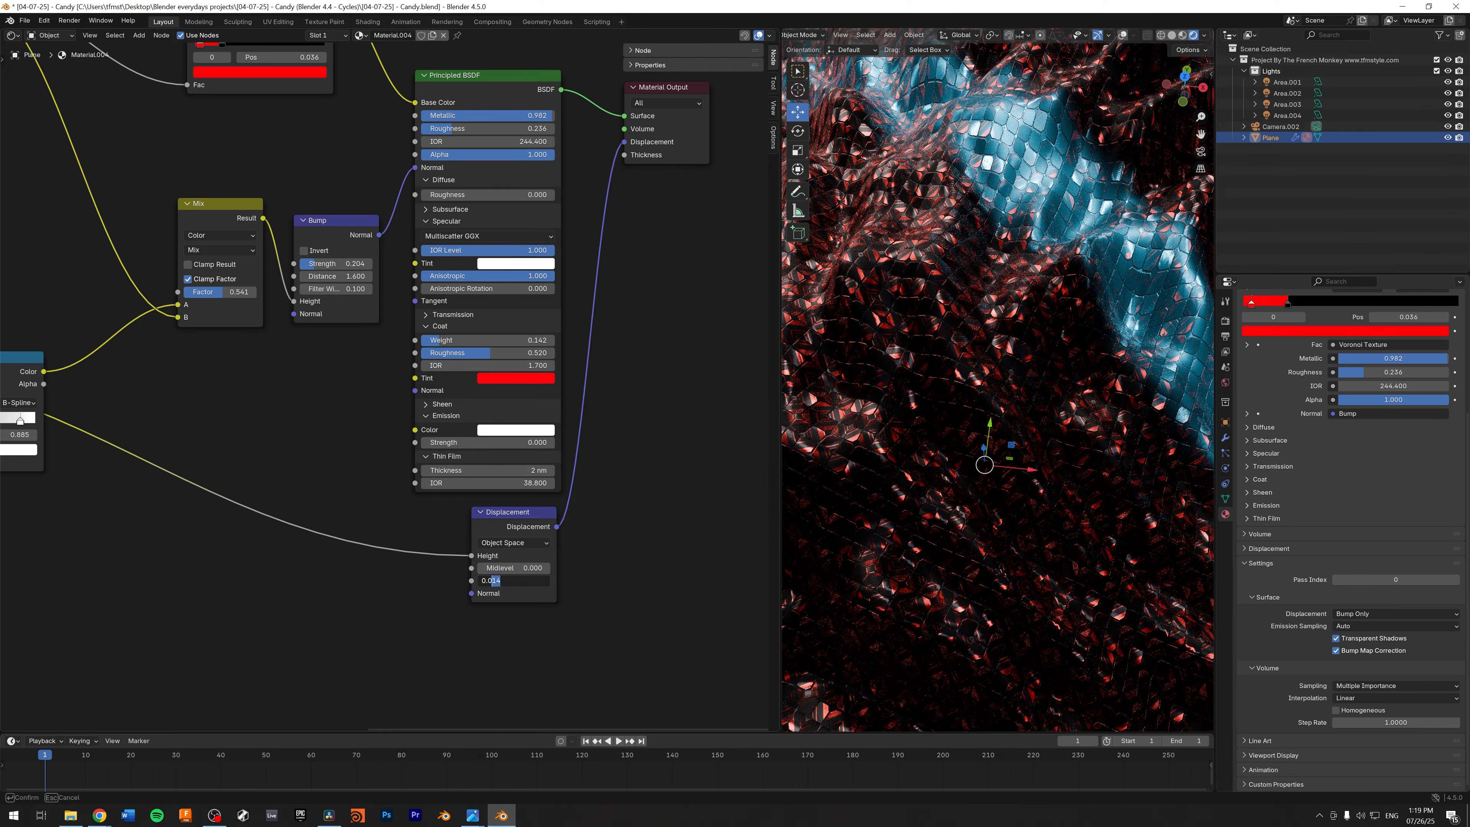
{"action": "type", "text": "4"}
{"action": "key", "text": "Return"}
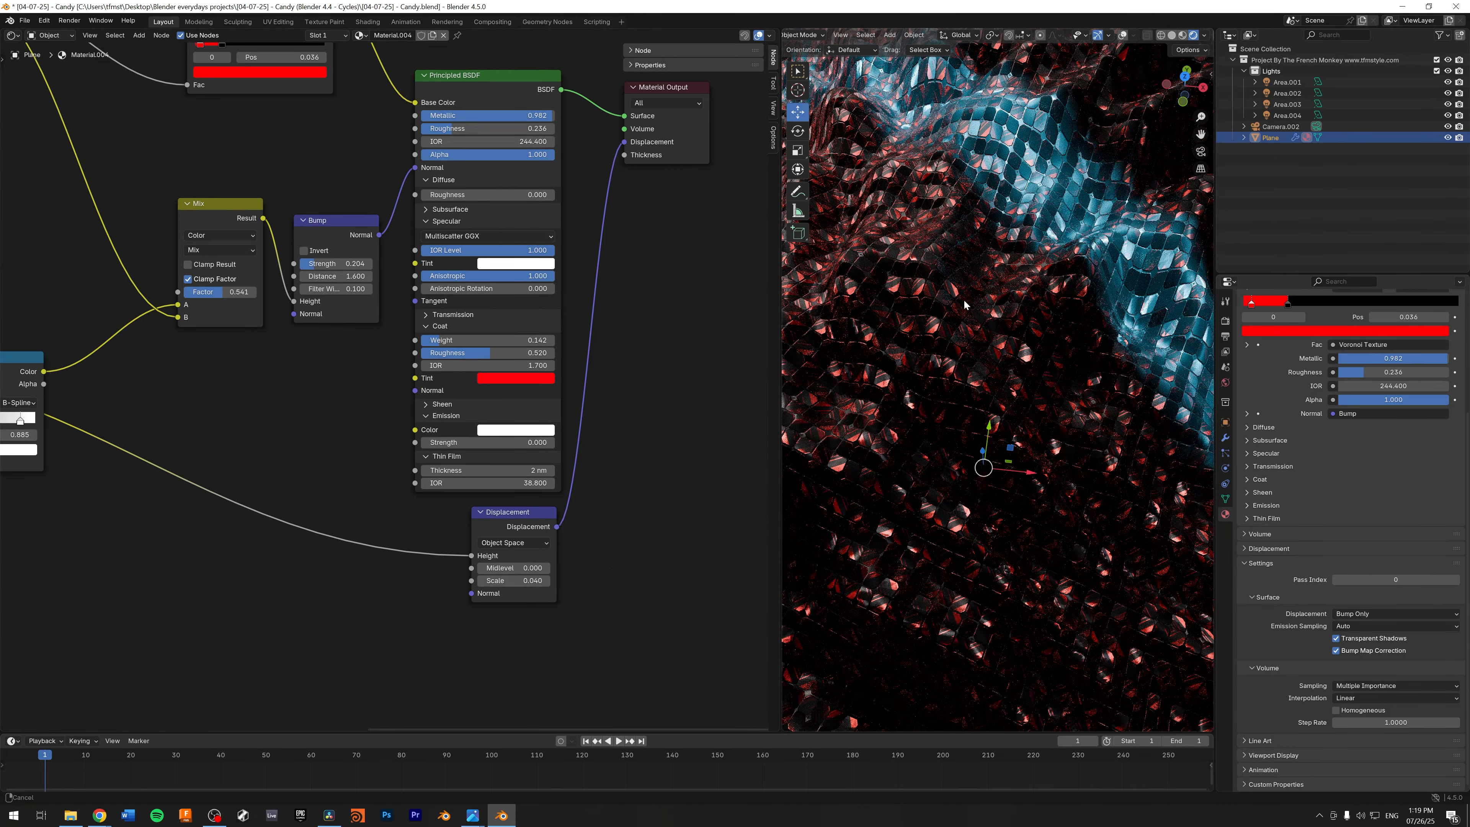
{"action": "scroll", "coordinate": [881, 429], "scroll_direction": "up", "scroll_amount": 2}
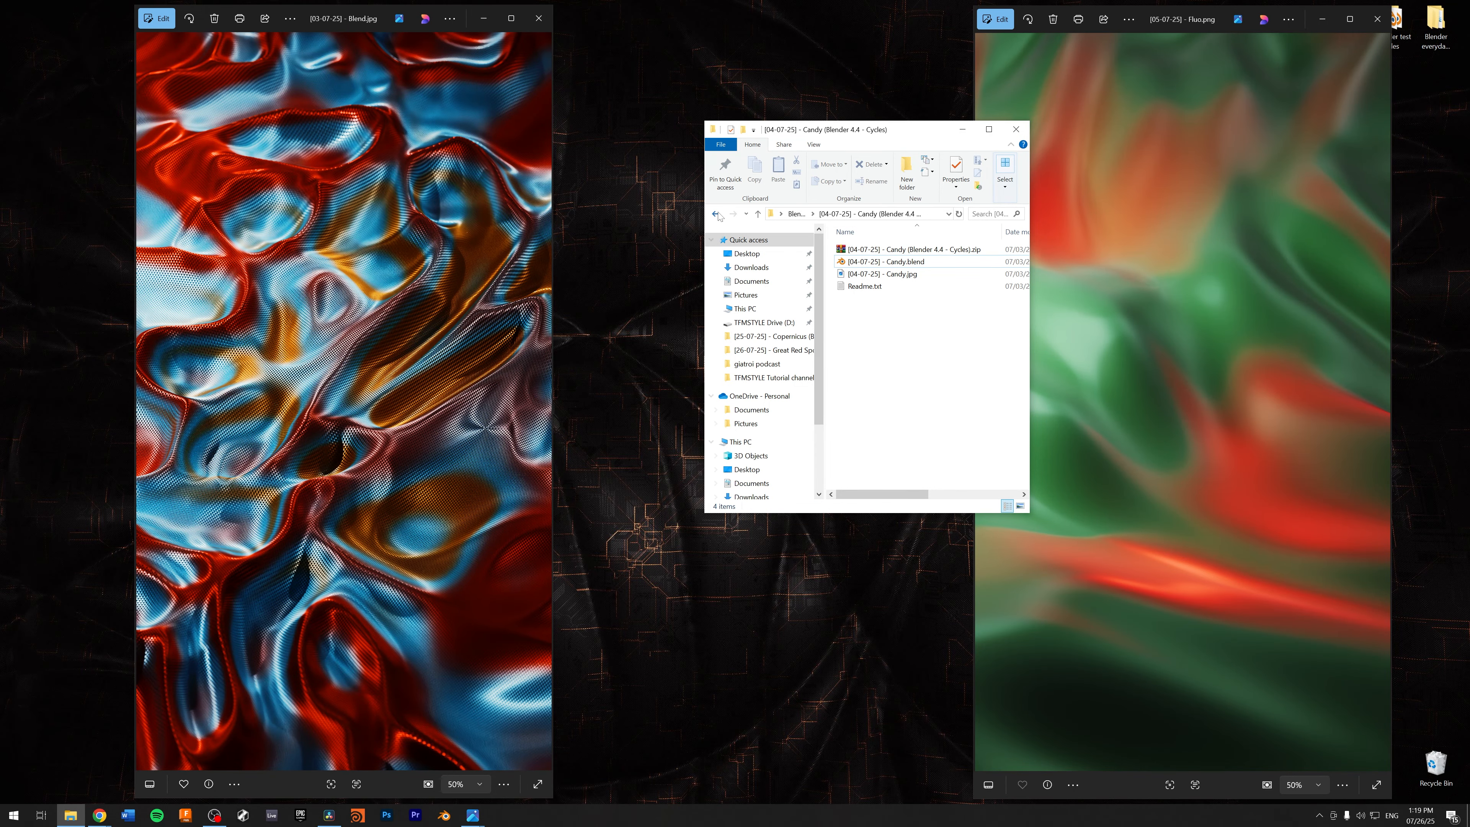
Step: Go back to the projects folder in File Explorer, redisplay the Candy render beside the others, and open the Fluo project
{"action": "left_click", "coordinate": [716, 214]}
{"action": "left_click", "coordinate": [476, 816]}
{"action": "left_click", "coordinate": [473, 764]}
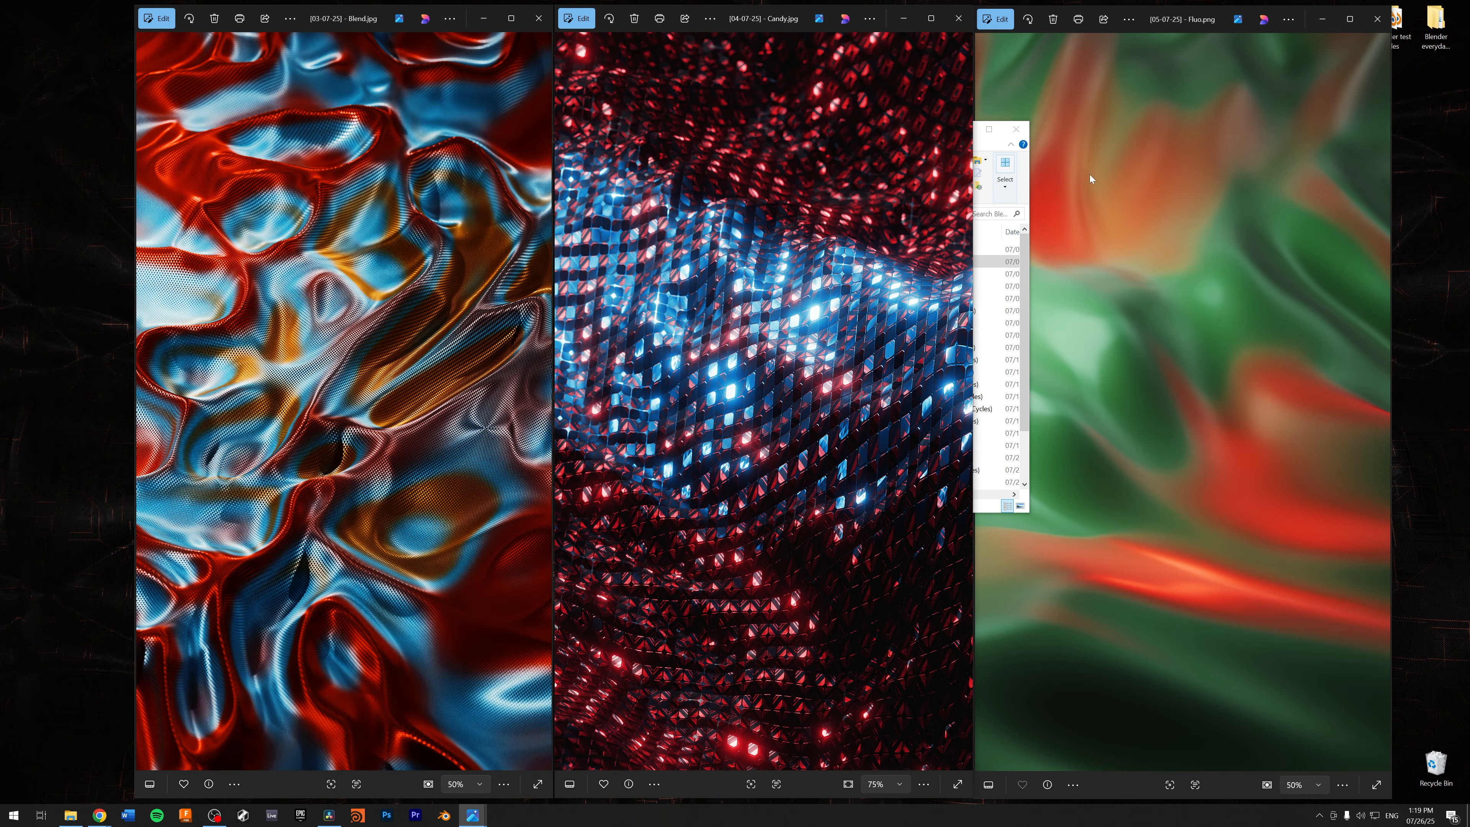
{"action": "left_click", "coordinate": [987, 148]}
{"action": "left_click", "coordinate": [901, 275]}
{"action": "double_click", "coordinate": [892, 274]}
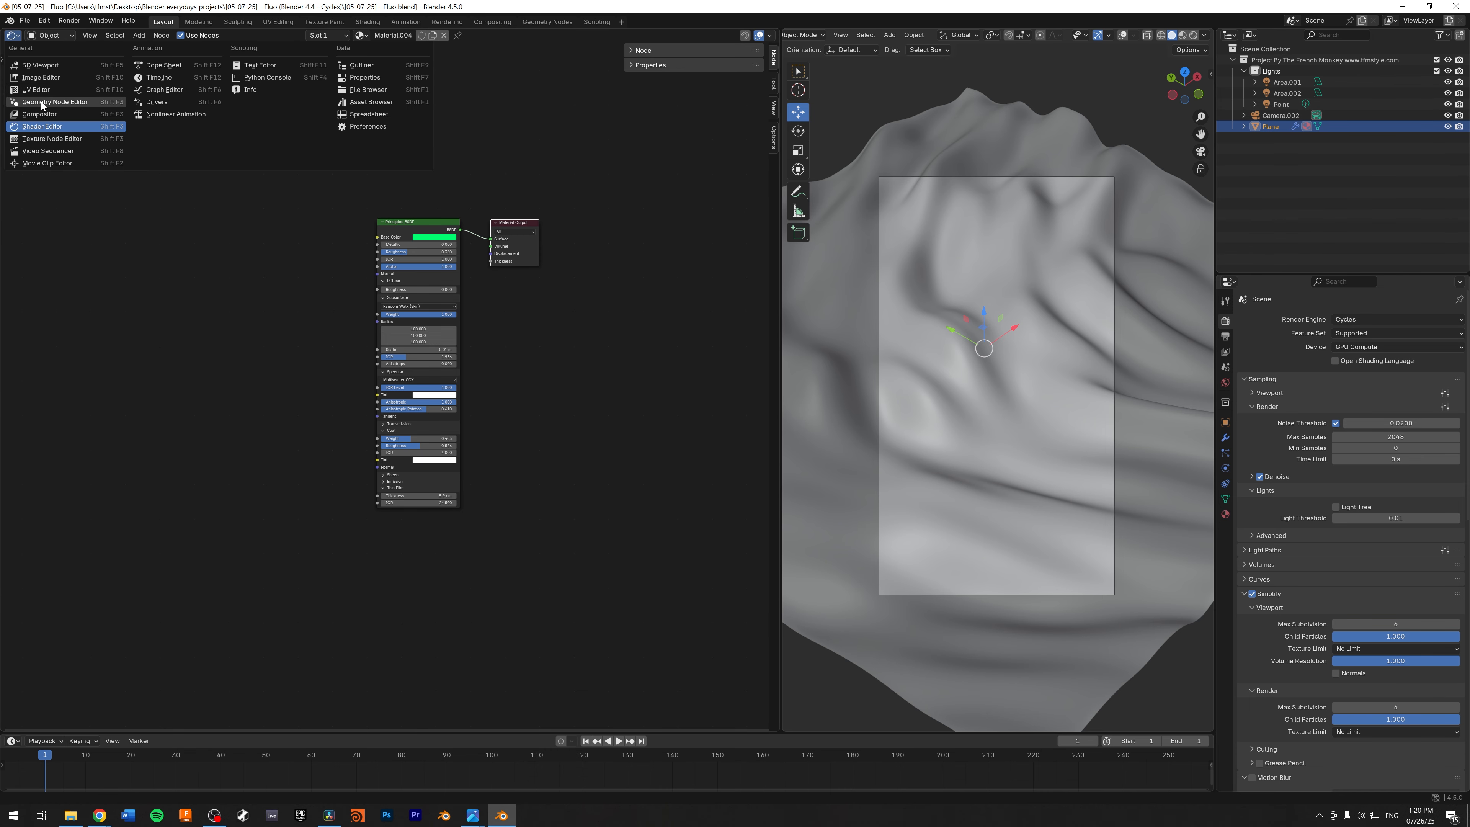
Step: Show the Fluo plane's Geometry Node Editor in Blender and delete the Subdivision Surface node below Set Shade Smooth
{"action": "left_click", "coordinate": [42, 102]}
{"action": "scroll", "coordinate": [712, 382], "scroll_direction": "up", "scroll_amount": 5}
{"action": "middle_click_drag", "start_coordinate": [537, 376], "coordinate": [306, 382]}
{"action": "left_click_drag", "start_coordinate": [511, 338], "coordinate": [394, 405]}
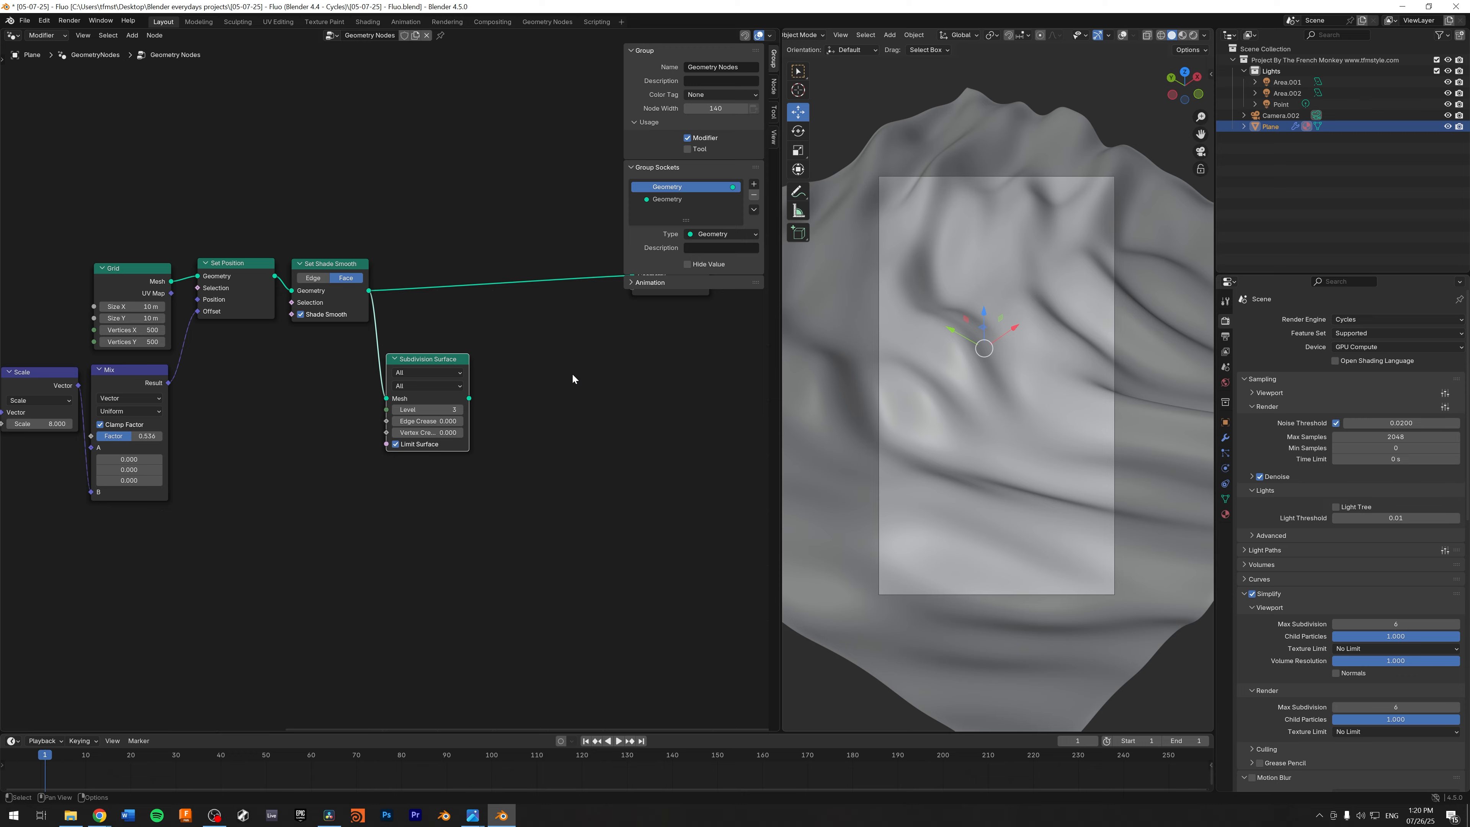
{"action": "key", "text": "Delete"}
Step: Set the Mix node's Factor to 0.564 and connect the Scale node's Vector output directly to Set Position's Offset
{"action": "scroll", "coordinate": [531, 386], "scroll_direction": "up", "scroll_amount": 2}
{"action": "scroll", "coordinate": [551, 386], "scroll_direction": "left", "scroll_amount": 4, "text": "ctrl"}
{"action": "scroll", "coordinate": [544, 385], "scroll_direction": "up", "scroll_amount": 4}
{"action": "middle_click_drag", "start_coordinate": [413, 404], "coordinate": [496, 371]}
{"action": "middle_click_drag", "start_coordinate": [149, 286], "coordinate": [238, 269]}
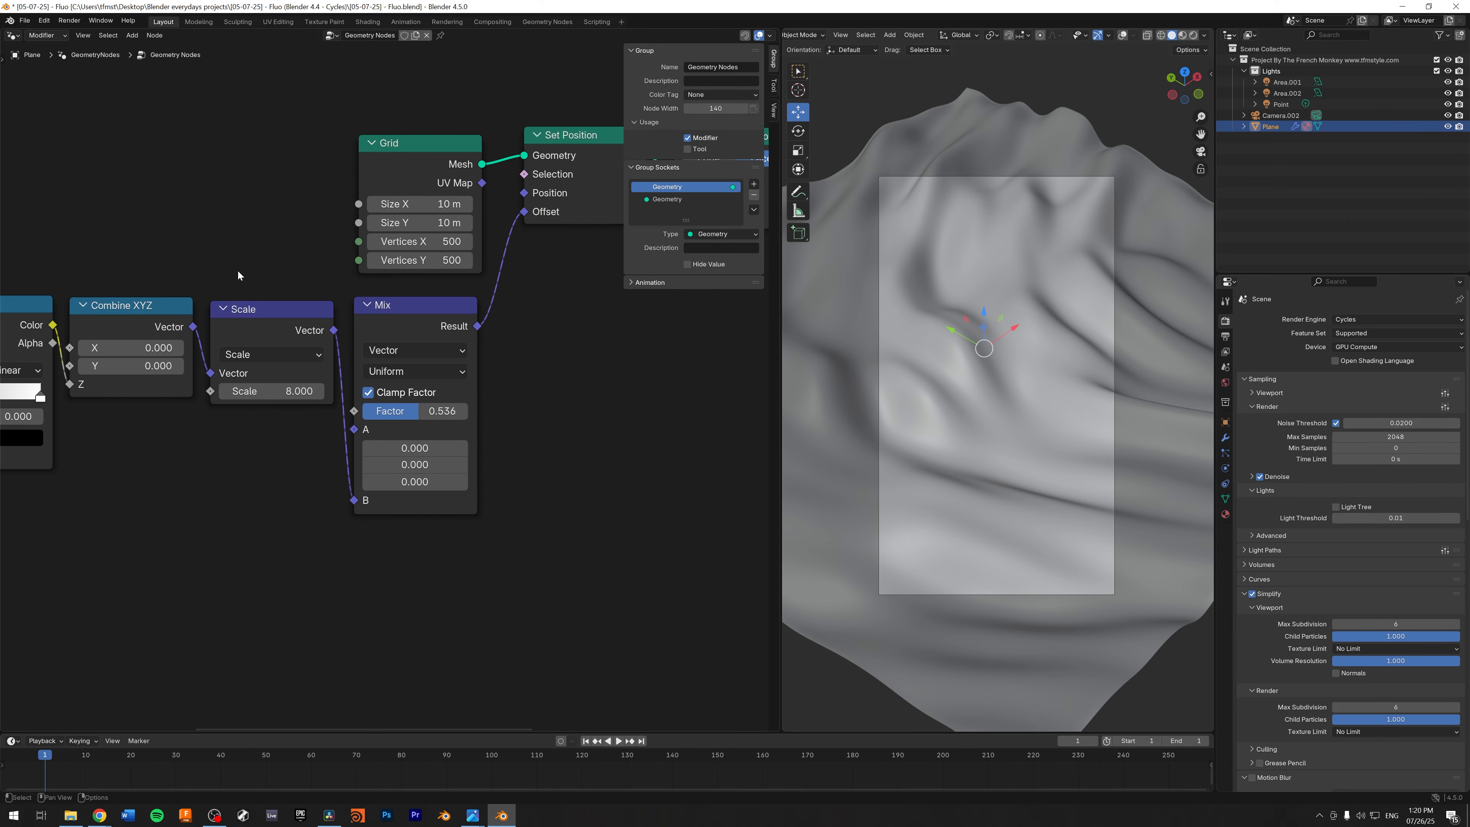
{"action": "left_click_drag", "start_coordinate": [409, 308], "coordinate": [416, 307]}
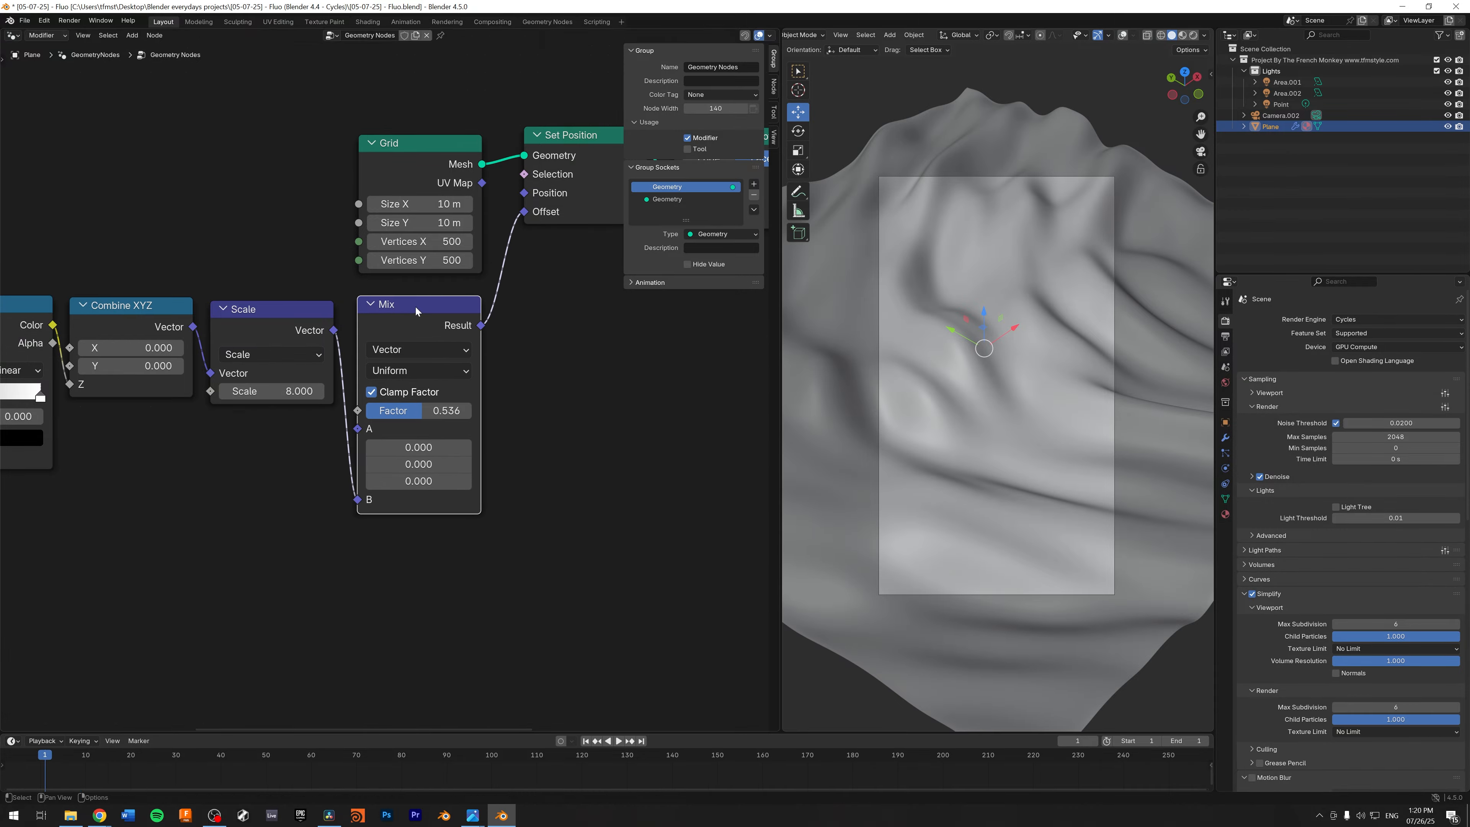
{"action": "mouse_move", "coordinate": [457, 411]}
{"action": "left_mouse_down"}
{"action": "mouse_move", "coordinate": [509, 410]}
{"action": "mouse_move", "coordinate": [420, 411]}
{"action": "mouse_move", "coordinate": [492, 410]}
{"action": "mouse_move", "coordinate": [460, 410]}
{"action": "left_mouse_up"}
{"action": "left_click_drag", "start_coordinate": [334, 331], "coordinate": [433, 297]}
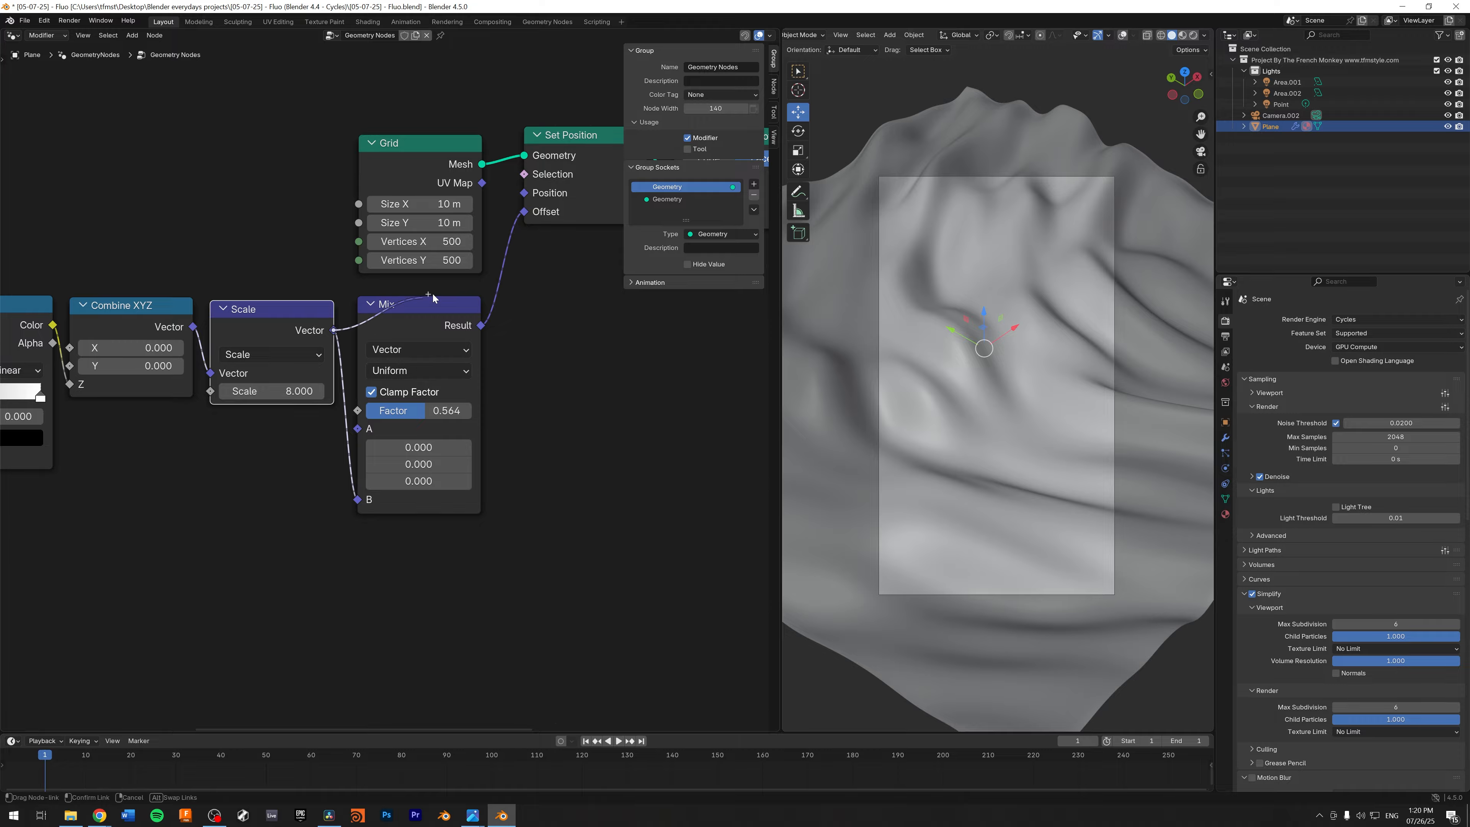
{"action": "left_click_drag", "start_coordinate": [523, 216], "coordinate": [524, 212]}
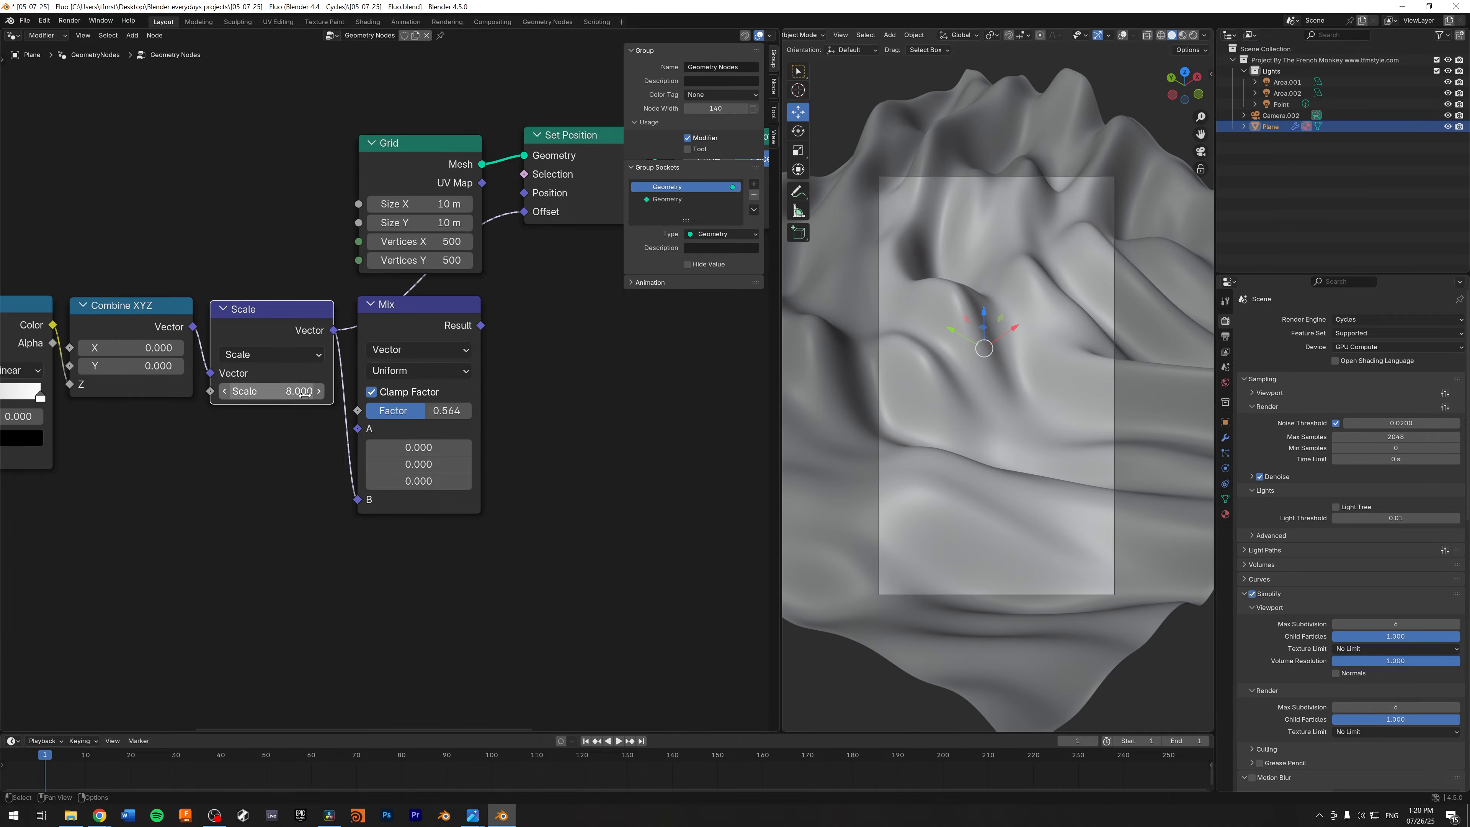